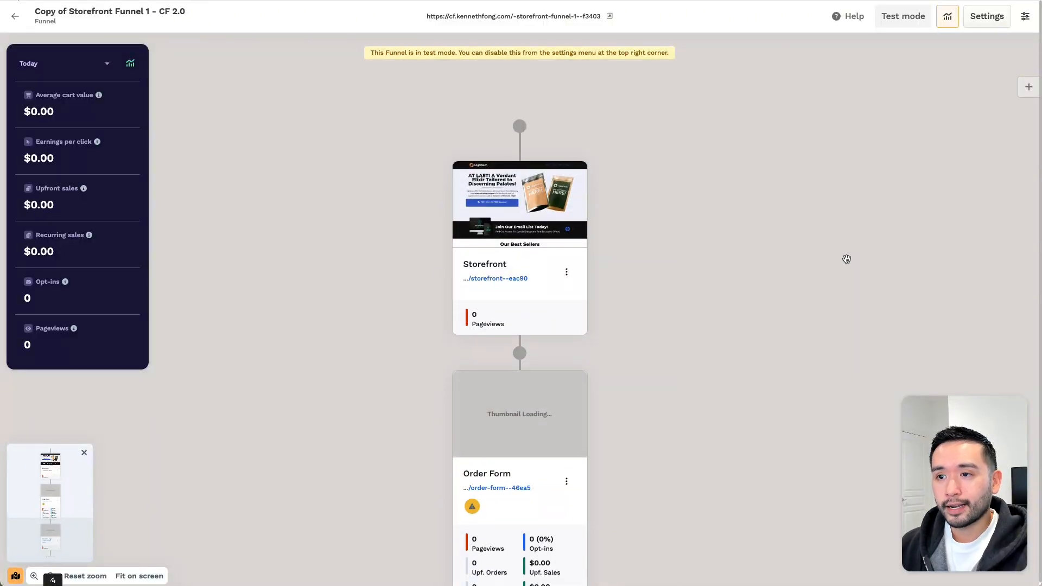
scroll(847, 260, "down", 1)
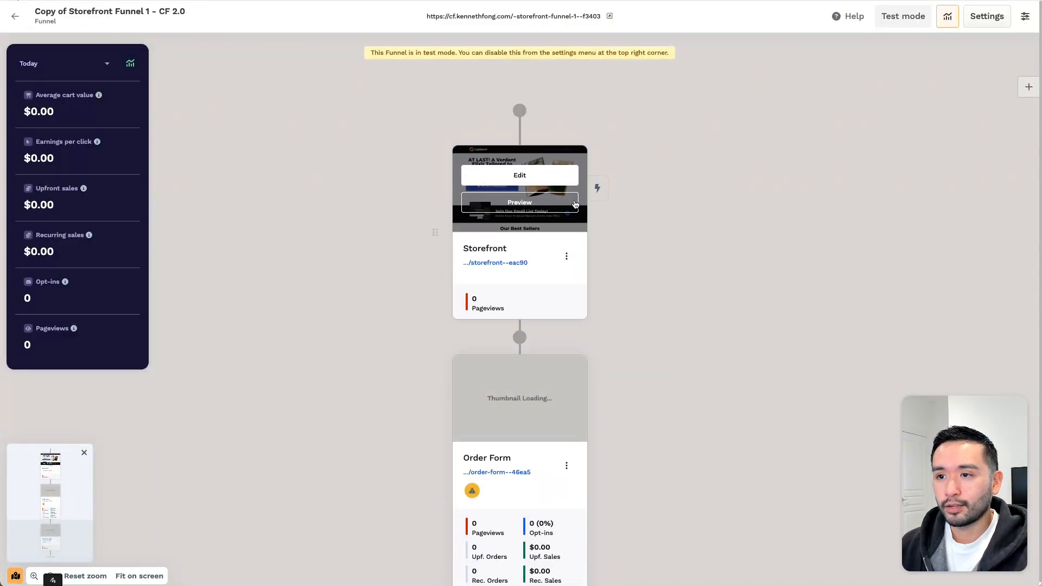
scroll(517, 249, "down", 3)
scroll(503, 307, "down", 3)
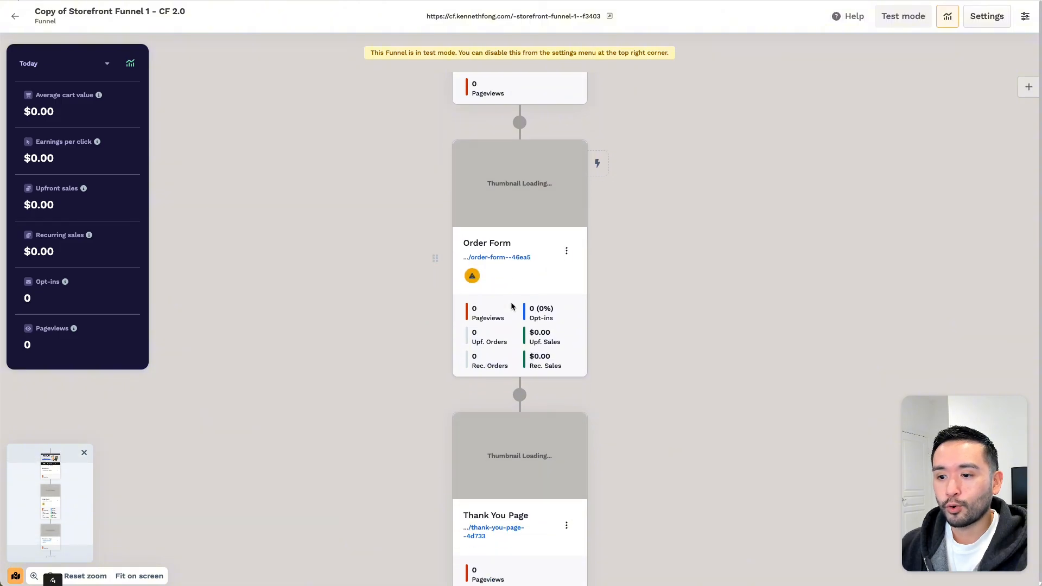
scroll(508, 433, "up", 6)
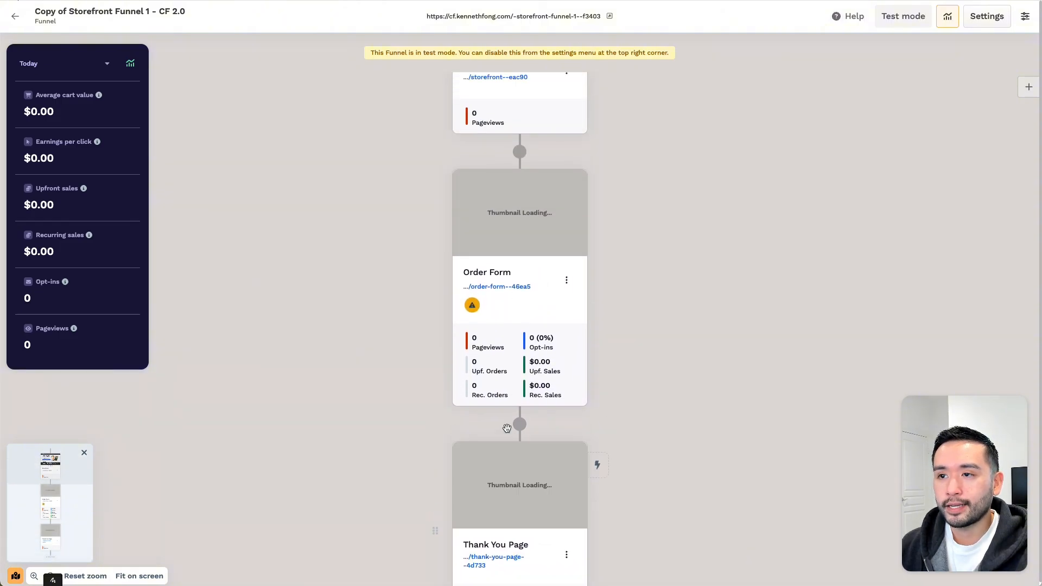
scroll(507, 432, "down", 4)
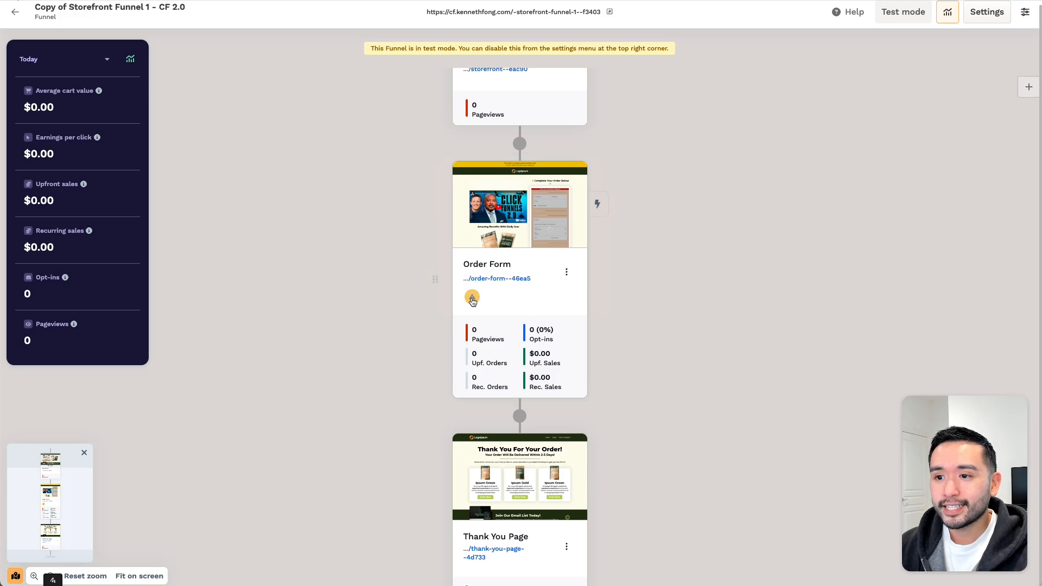
mouse_move(474, 300)
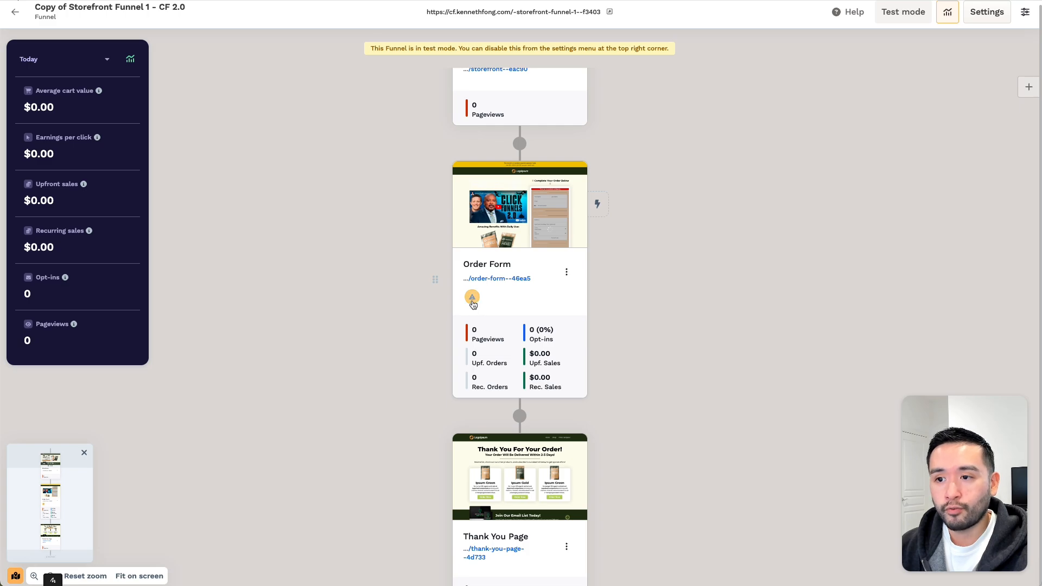
- Open the Order Form step's attached products and list the existing products to choose from
left_click(472, 299)
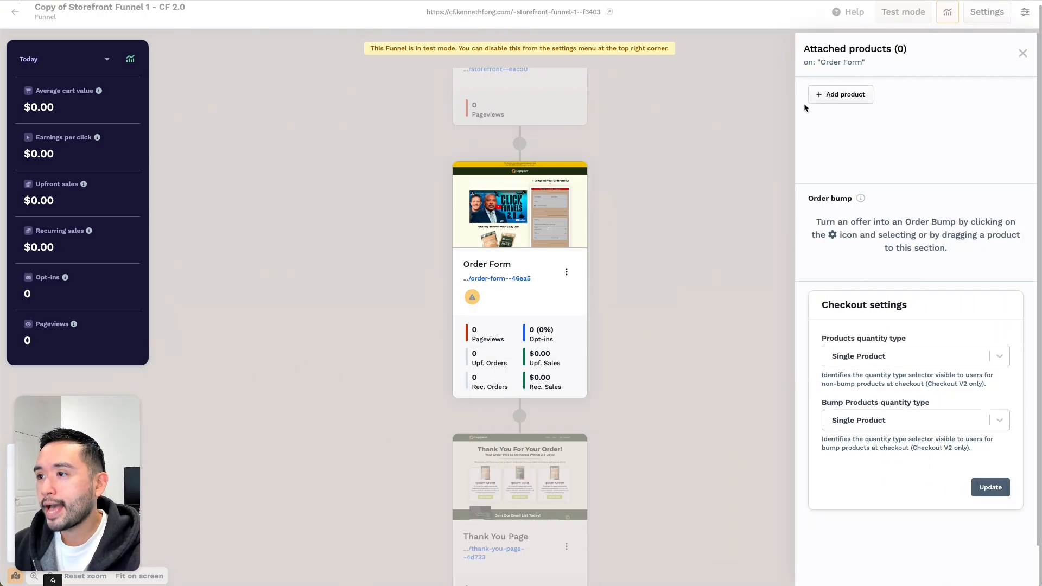
left_click(860, 110)
left_click(856, 92)
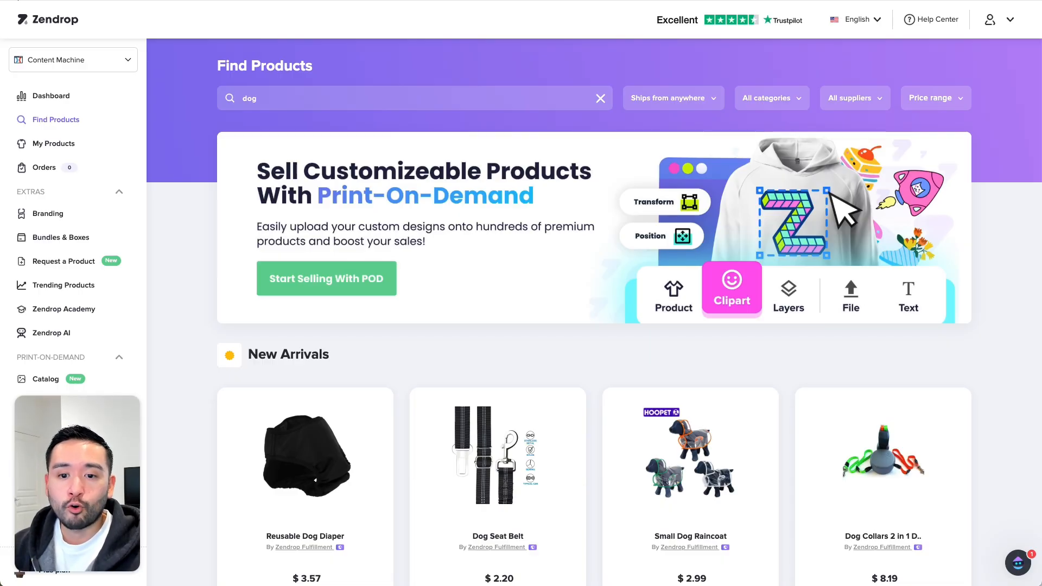
- Look over the dog results, then search Zendrop's catalogue for 'gardening' instead
scroll(441, 242, "down", 5)
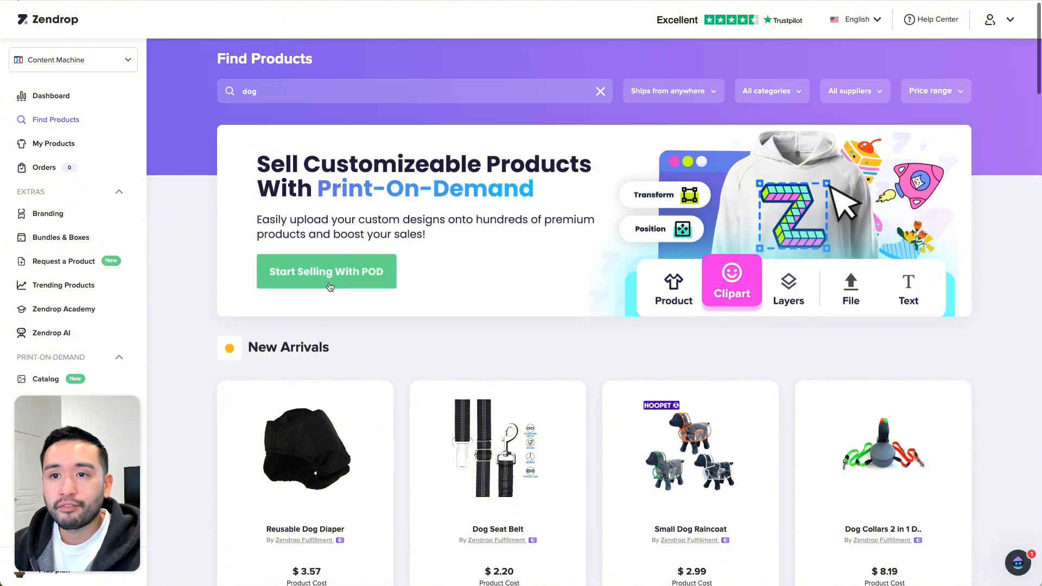
scroll(612, 211, "down", 4)
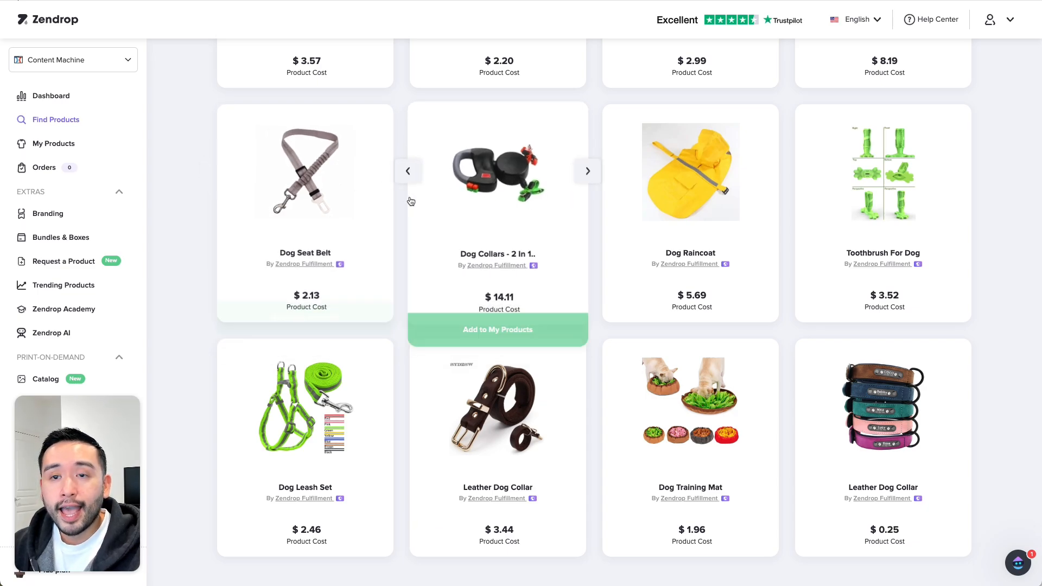
scroll(407, 201, "up", 4)
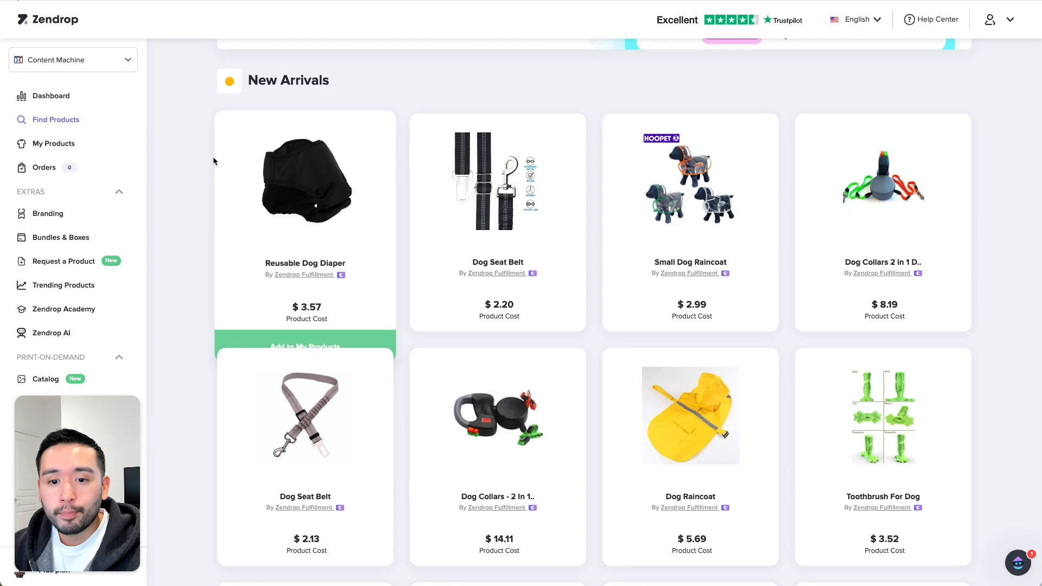
scroll(213, 157, "up", 3)
scroll(212, 168, "down", 4)
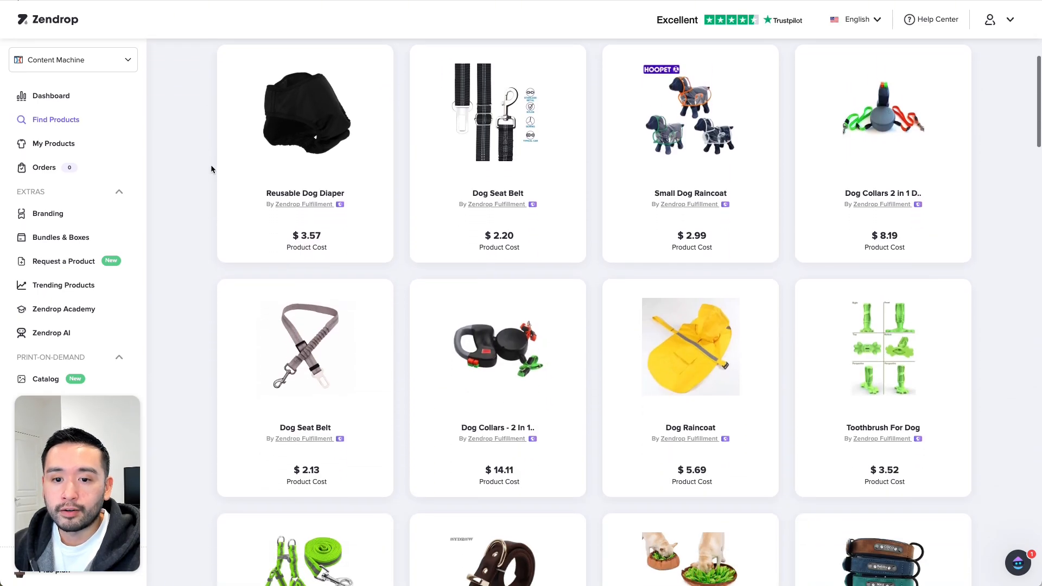
scroll(211, 165, "up", 2)
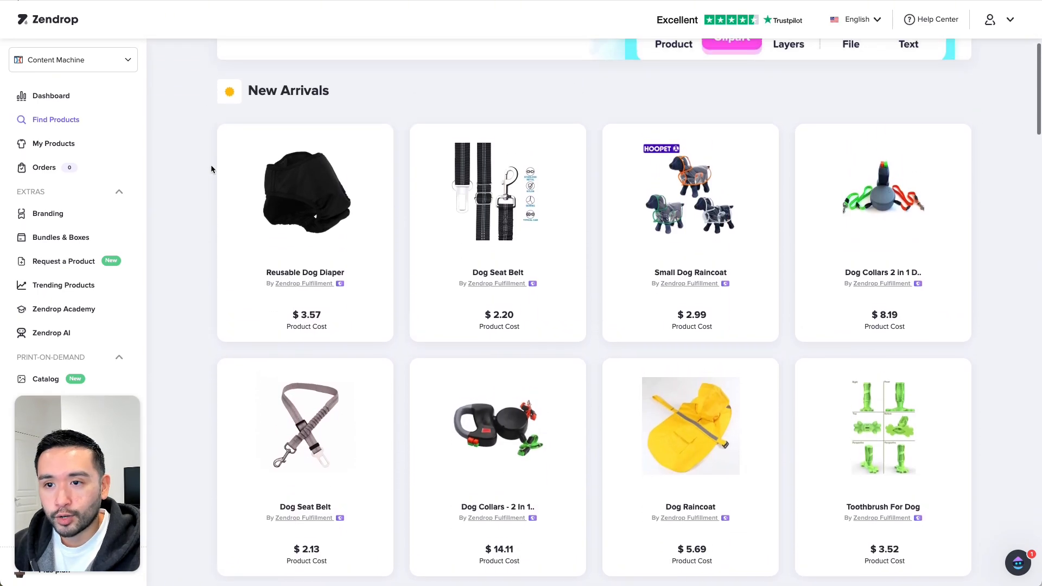
scroll(211, 165, "up", 4)
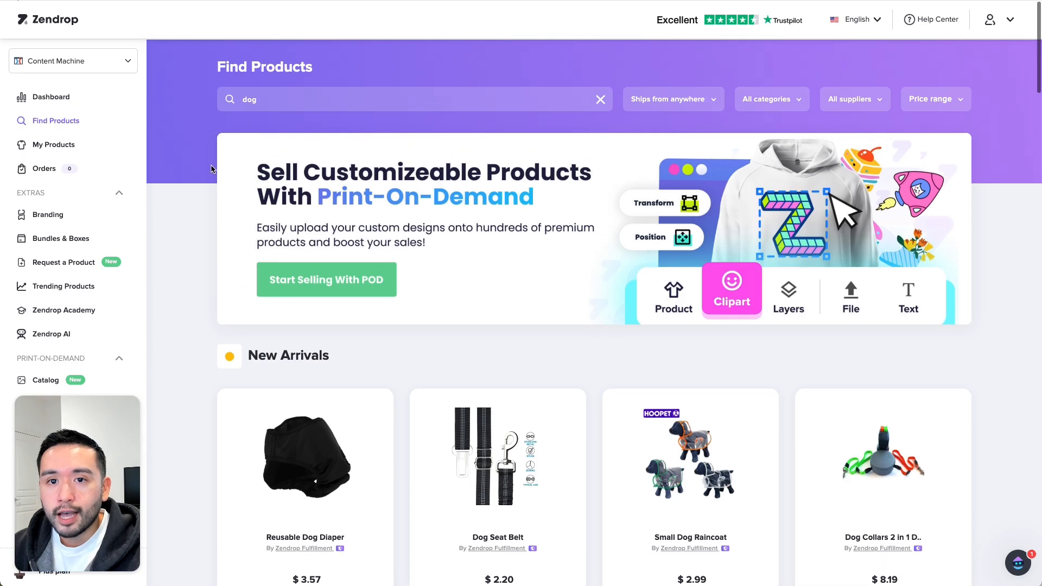
left_click(76, 120)
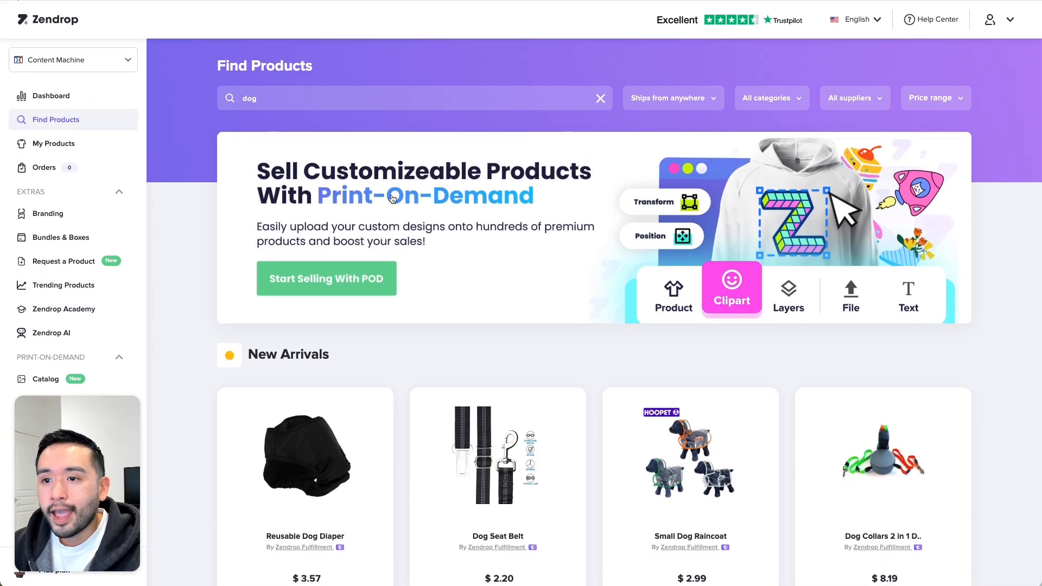
scroll(441, 295, "down", 3)
scroll(407, 274, "up", 3)
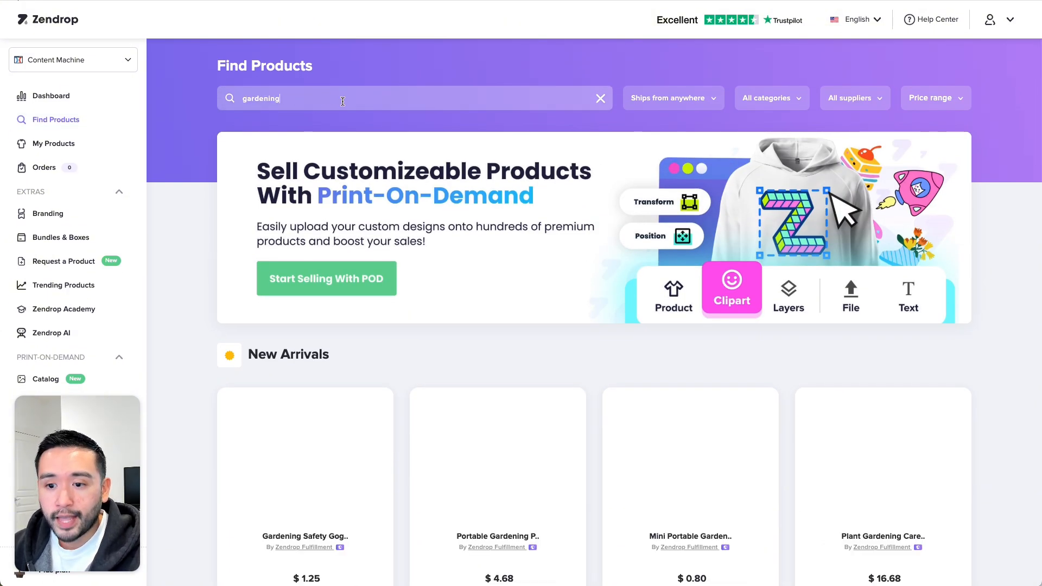
- Close ClickFunnels' existing-product chooser without picking a product
scroll(646, 196, "down", 3)
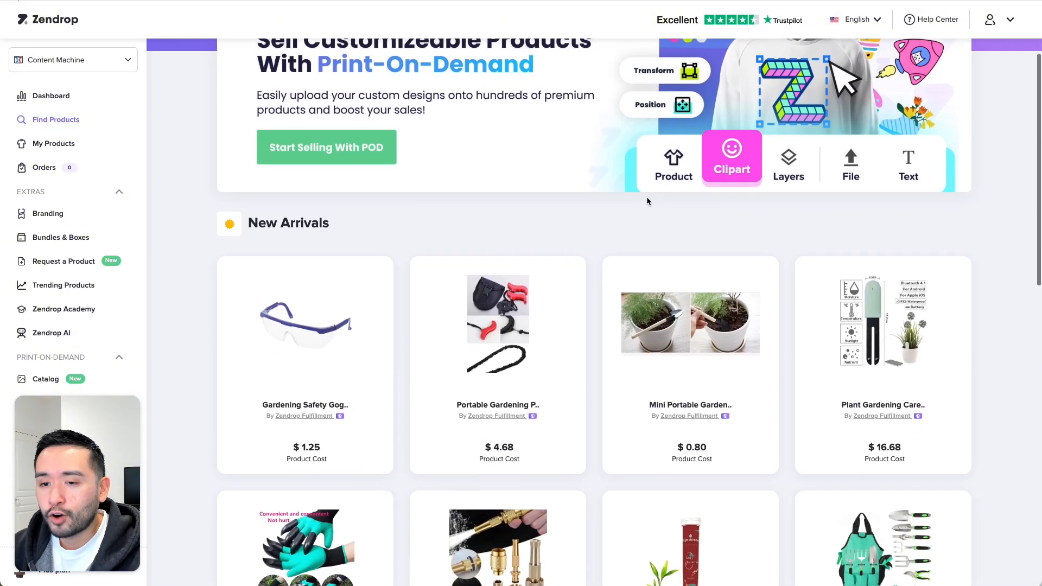
scroll(654, 198, "down", 5)
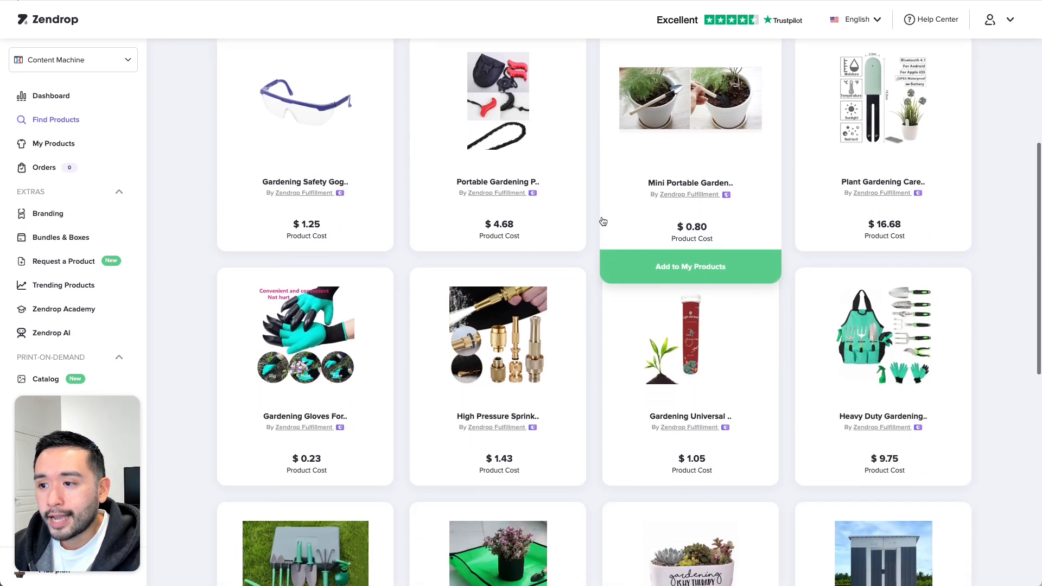
scroll(586, 248, "down", 5)
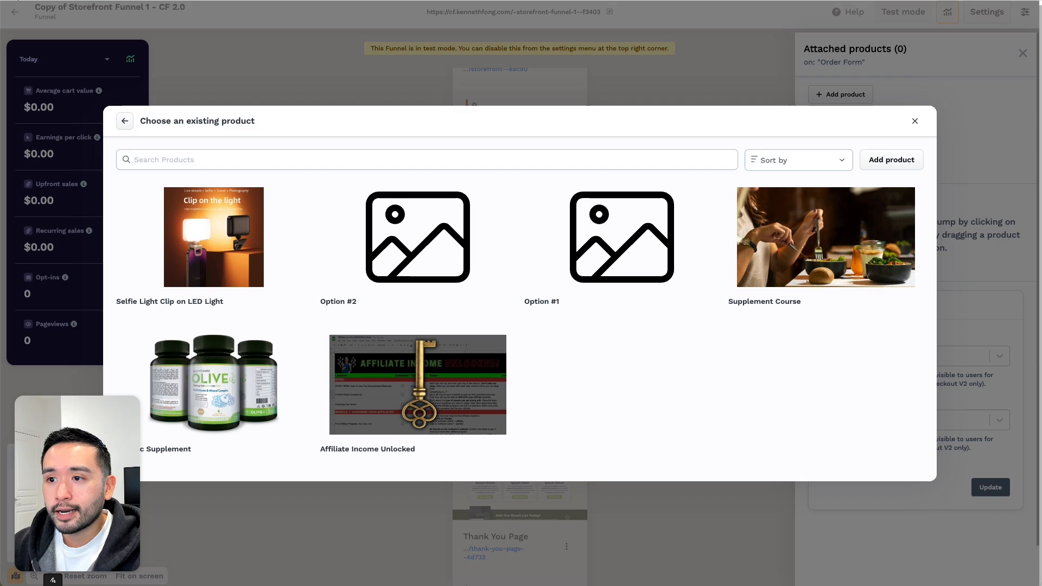
left_click(916, 121)
- Add Heavy Duty Gardening, Gardening Work Mat and Message in a Planter to My Products
scroll(621, 120, "up", 3)
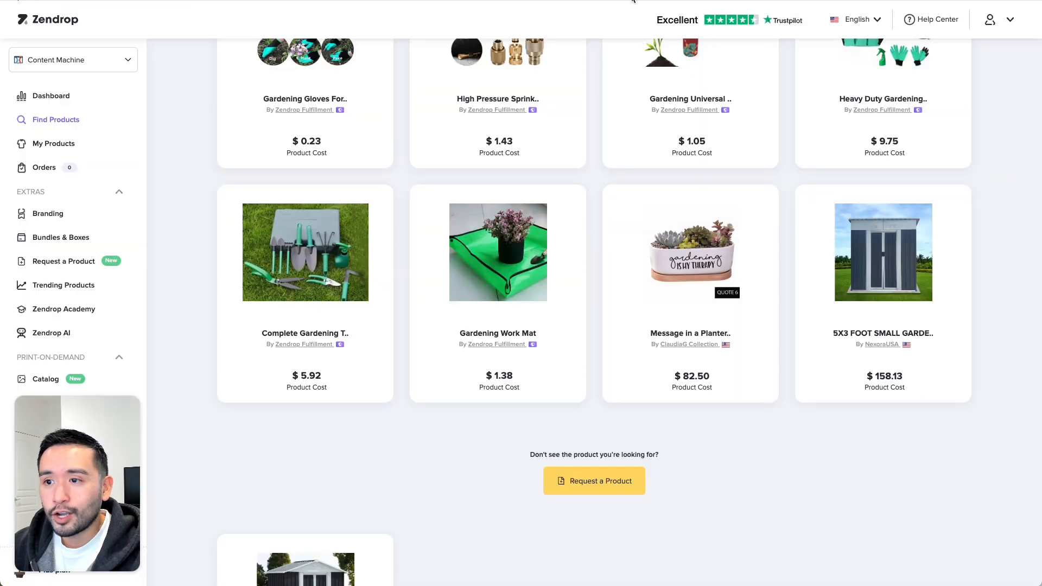
scroll(592, 141, "up", 4)
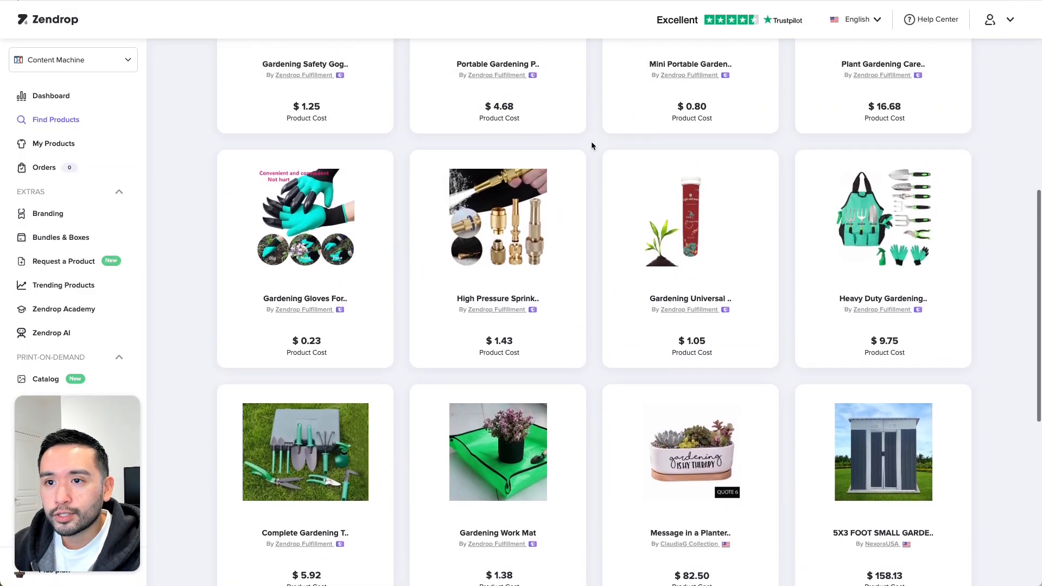
scroll(592, 143, "down", 1)
mouse_move(897, 195)
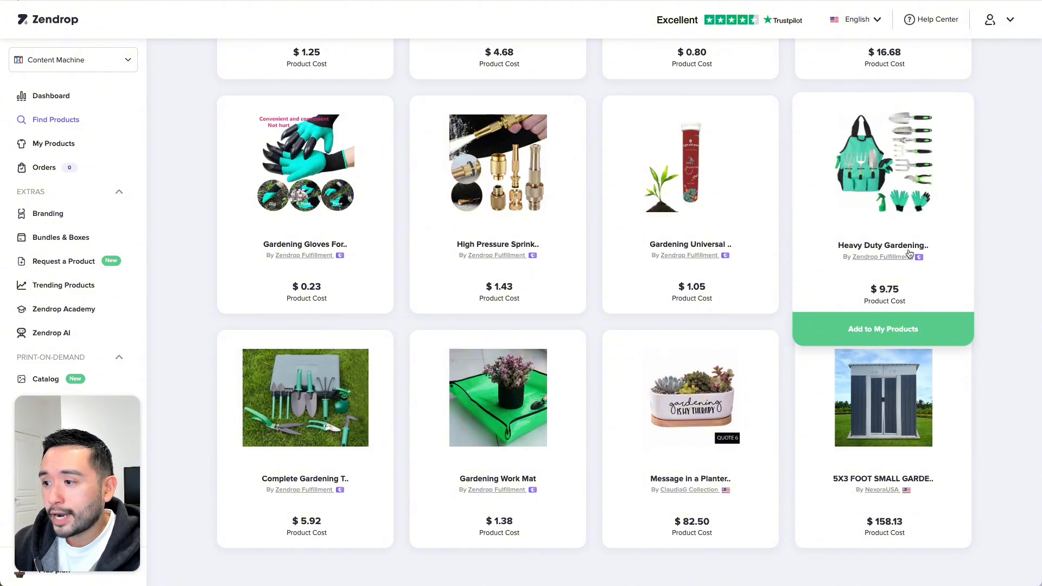
left_click(880, 331)
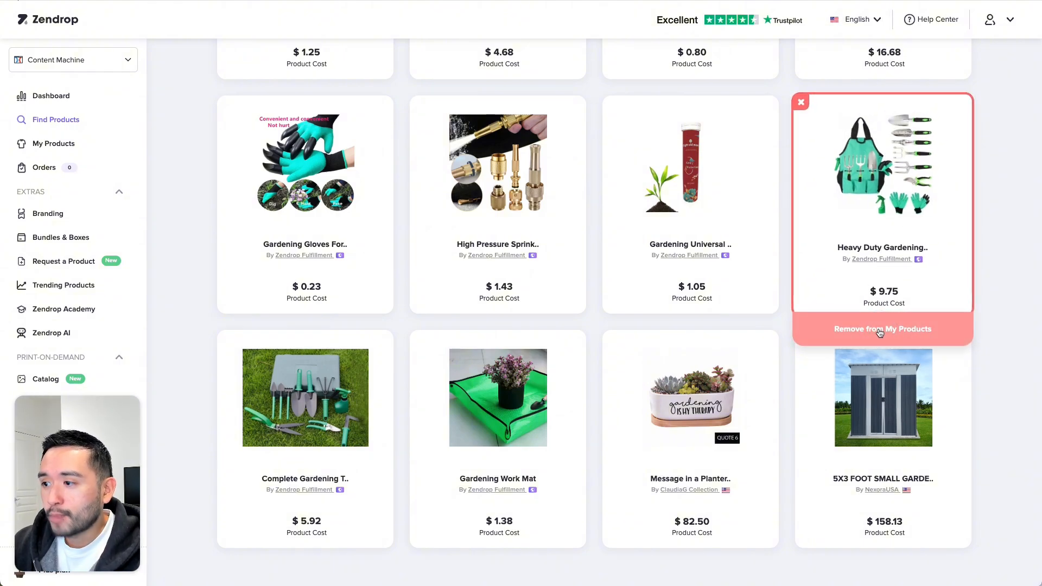
scroll(562, 442, "down", 1)
mouse_move(563, 442)
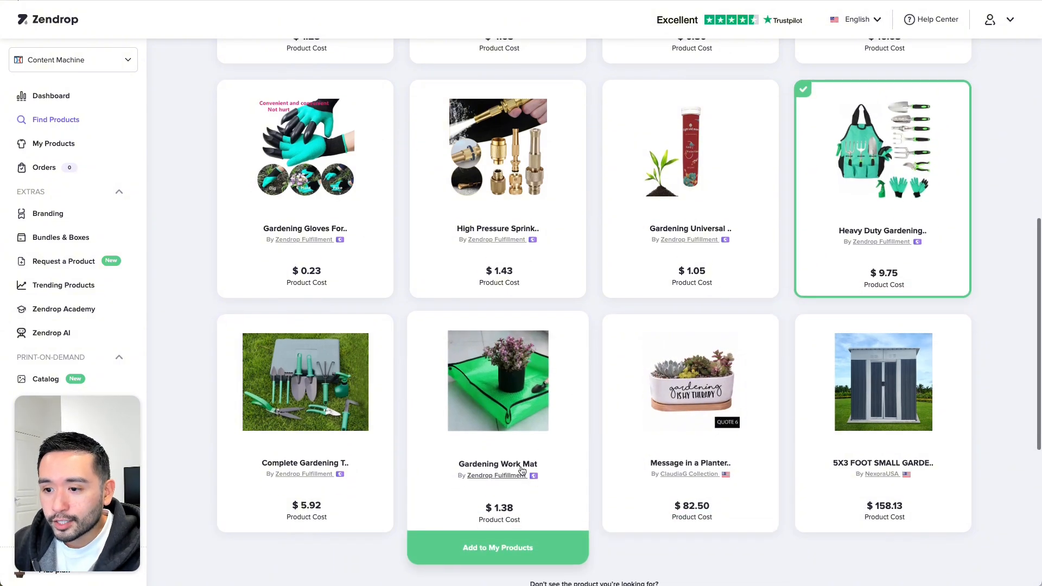
left_click(502, 550)
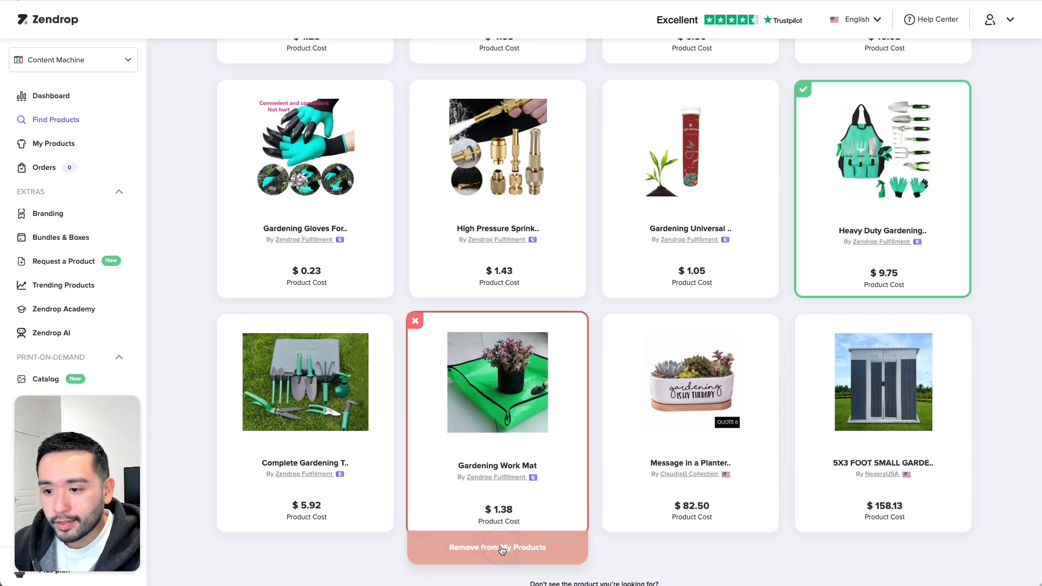
mouse_move(692, 470)
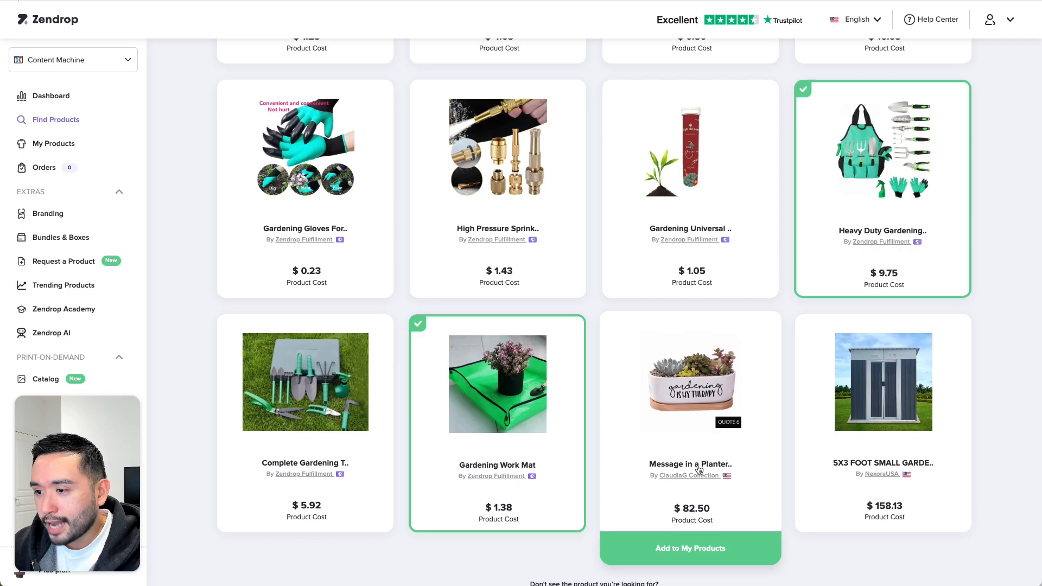
left_click(683, 556)
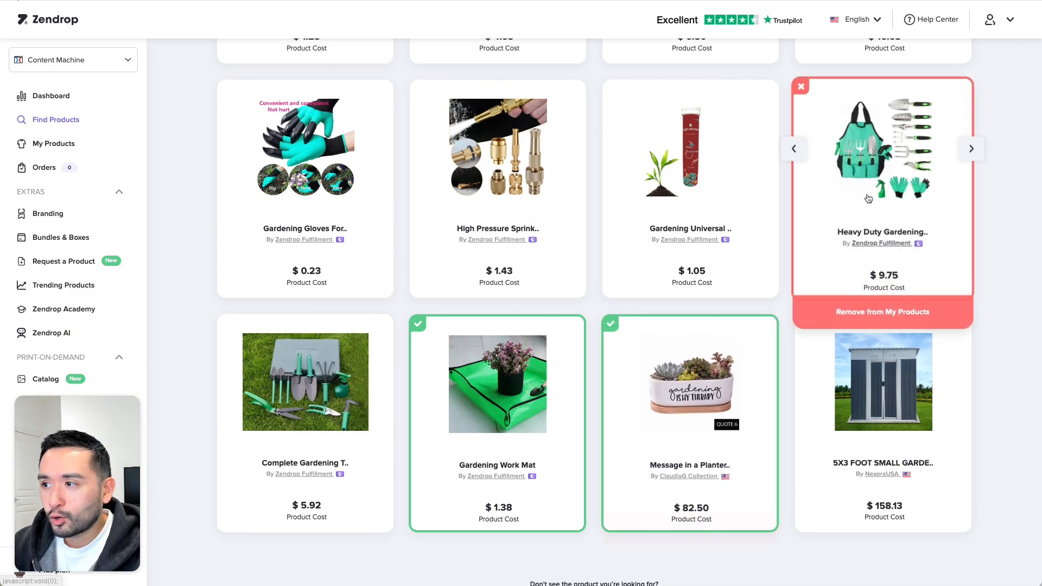
- Open the Heavy Duty Gardening Tool Set's details, browse its photos and read the full description
left_click(874, 160)
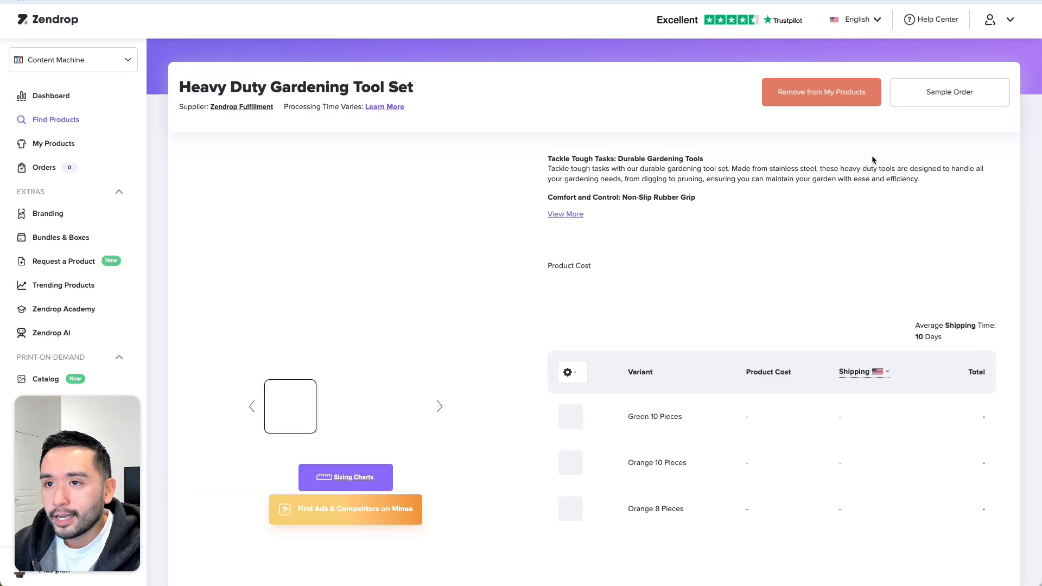
left_click(440, 407)
left_click(440, 407)
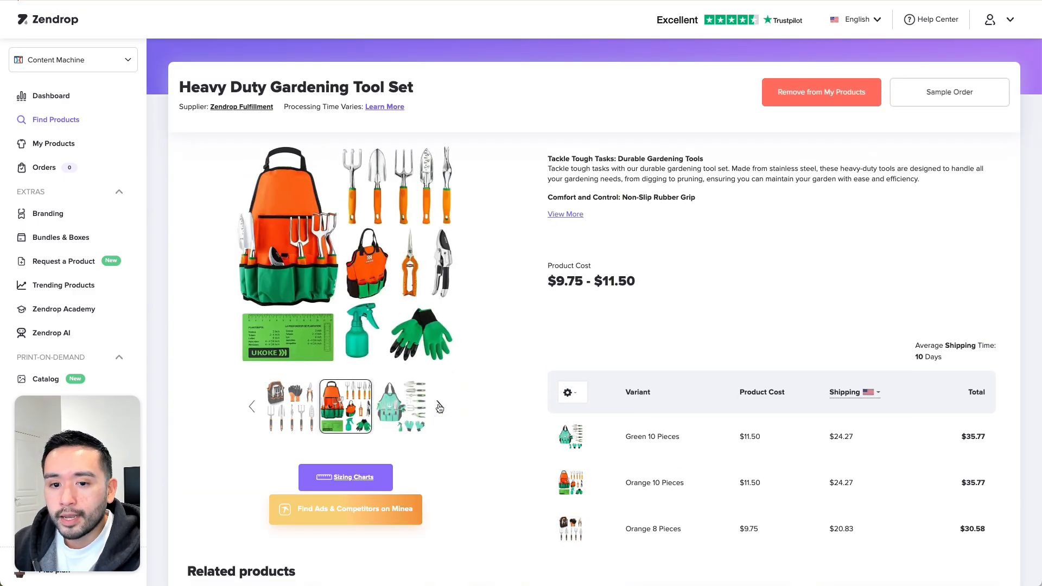
triple_click(557, 183)
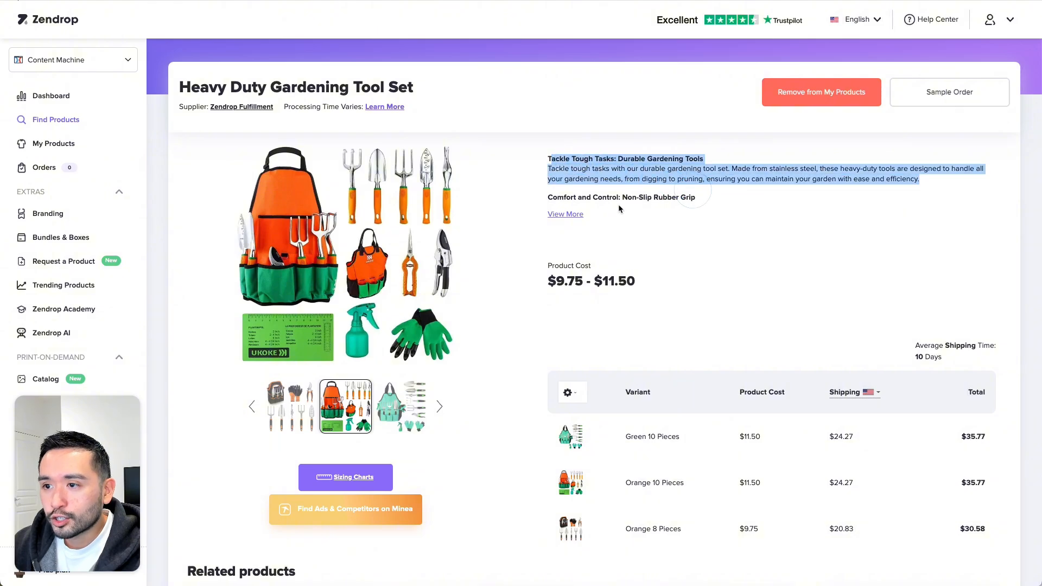
left_click(565, 213)
left_click_drag(566, 173, 673, 296)
- Check the $9.75 - $11.50 cost and average shipping time, then go to My Products
scroll(650, 271, "down", 3)
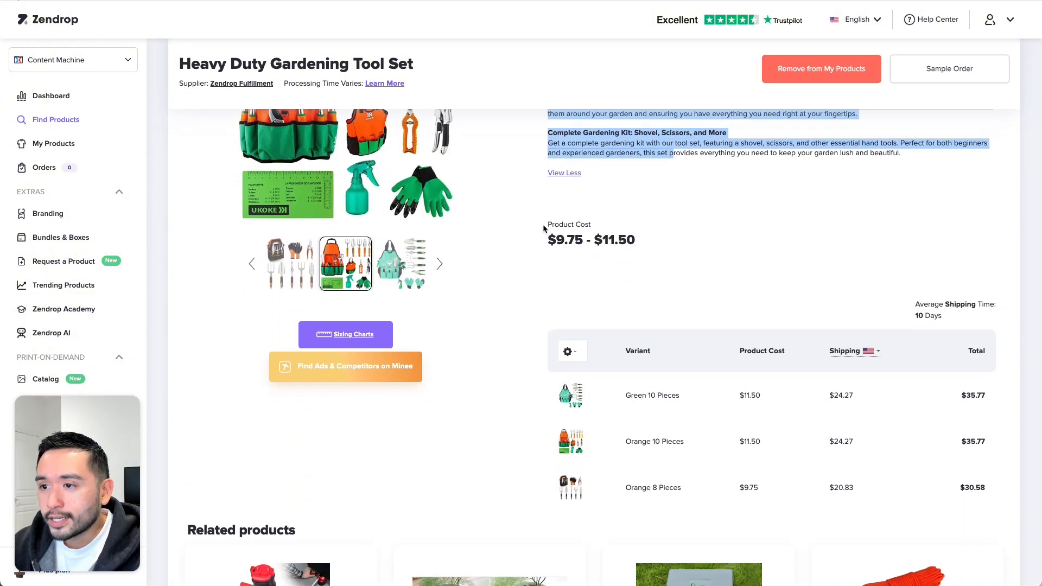
left_click_drag(545, 228, 660, 244)
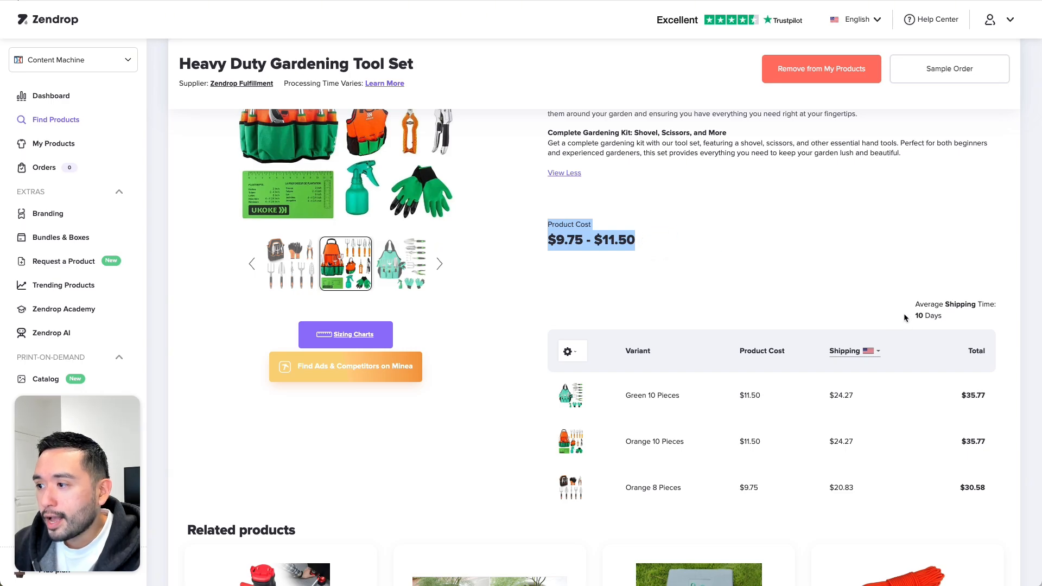
left_click_drag(915, 303, 951, 313)
scroll(635, 283, "down", 2)
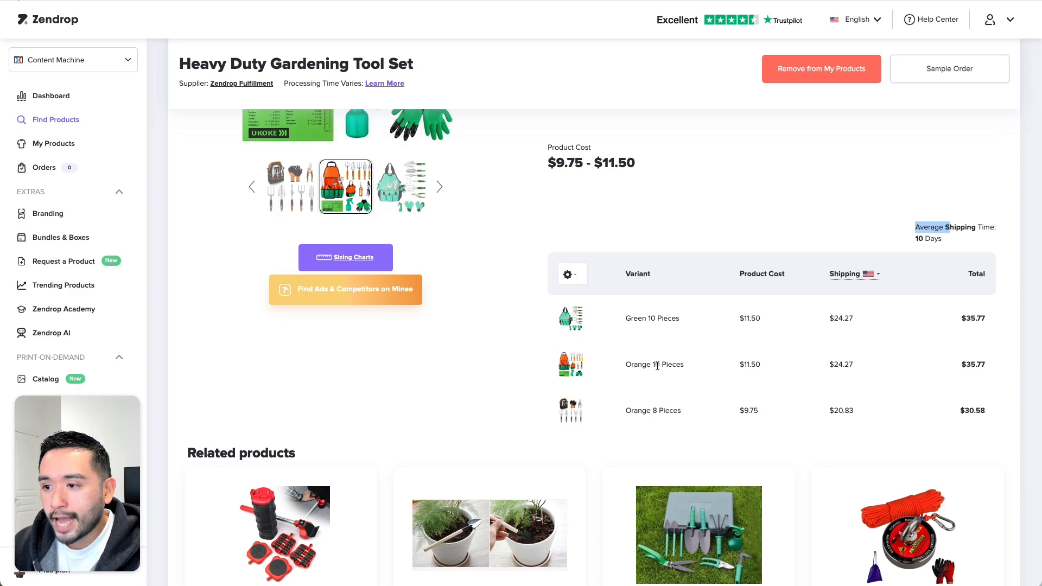
scroll(665, 410, "down", 1)
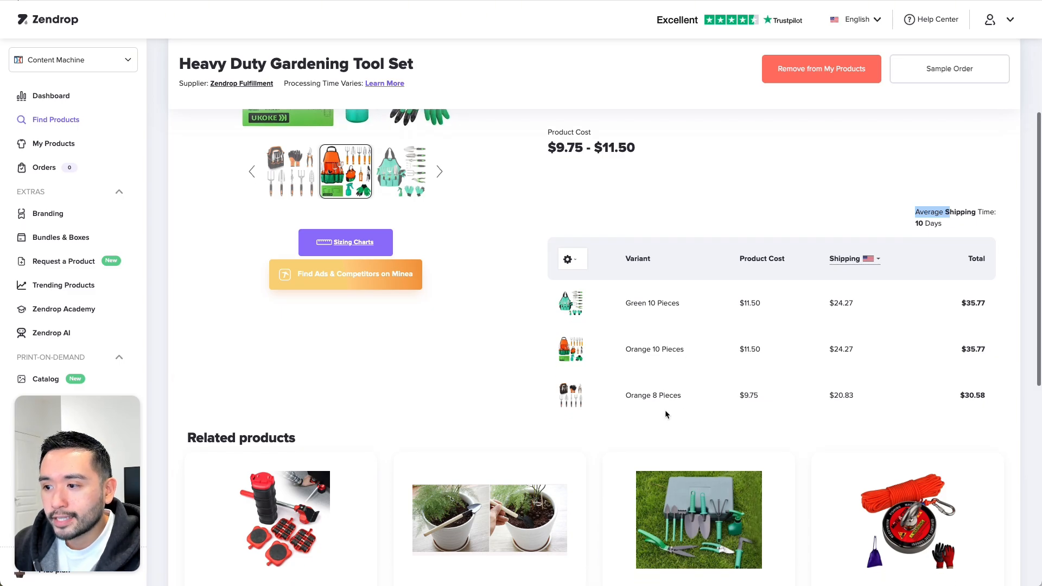
scroll(715, 409, "up", 2)
scroll(715, 409, "up", 3)
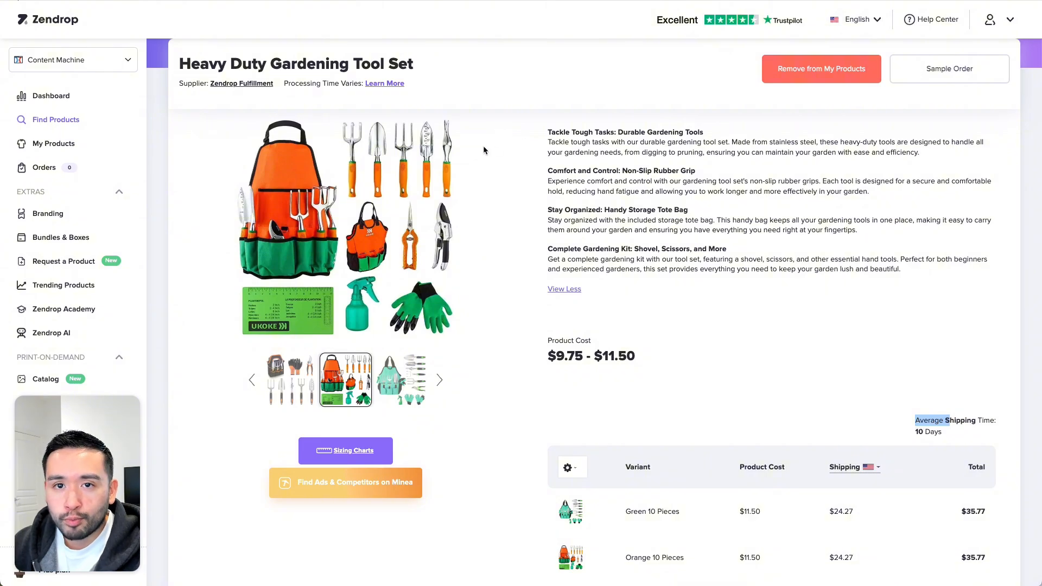
left_click(56, 146)
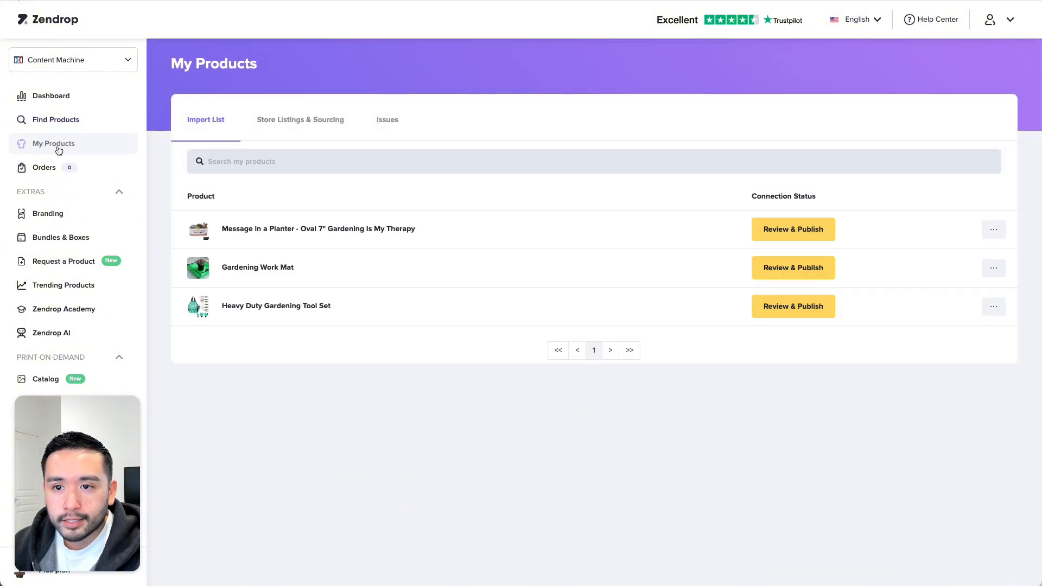
- Review Message in a Planter's description, variants and images, publish it, and return to the Import List
left_click(781, 237)
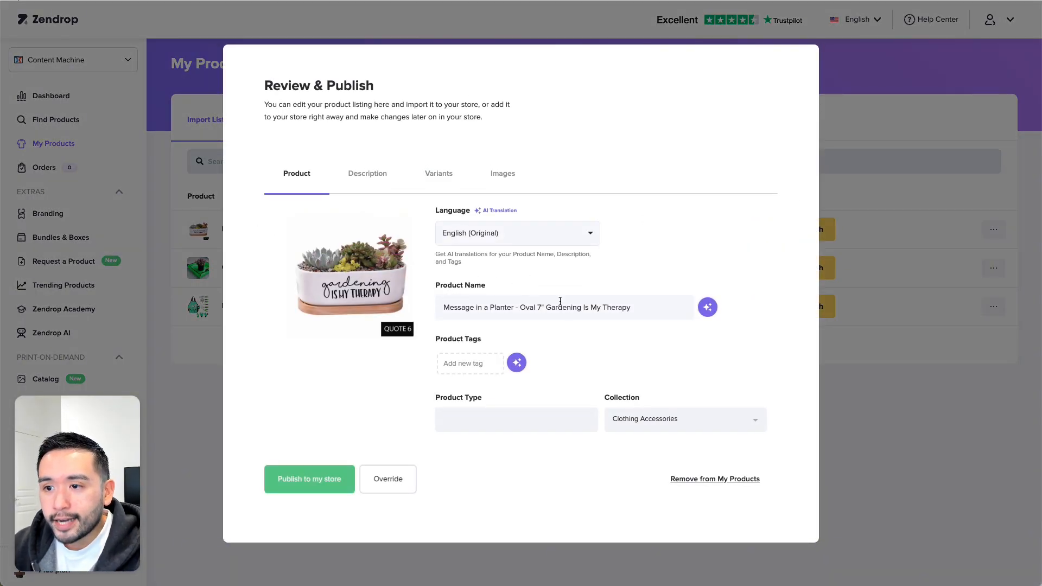
left_click(368, 174)
left_click(439, 200)
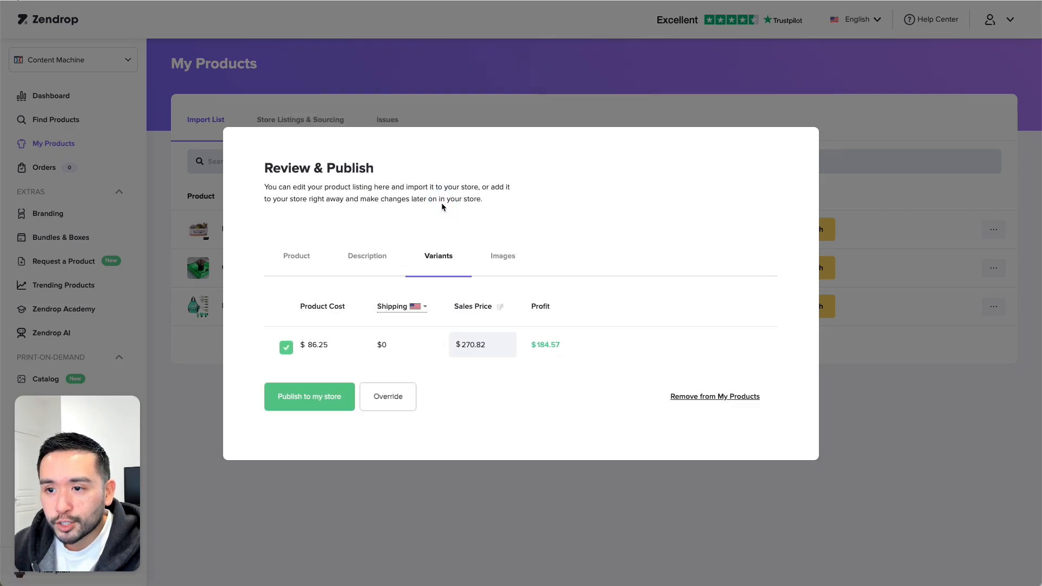
left_click(503, 257)
left_click(296, 234)
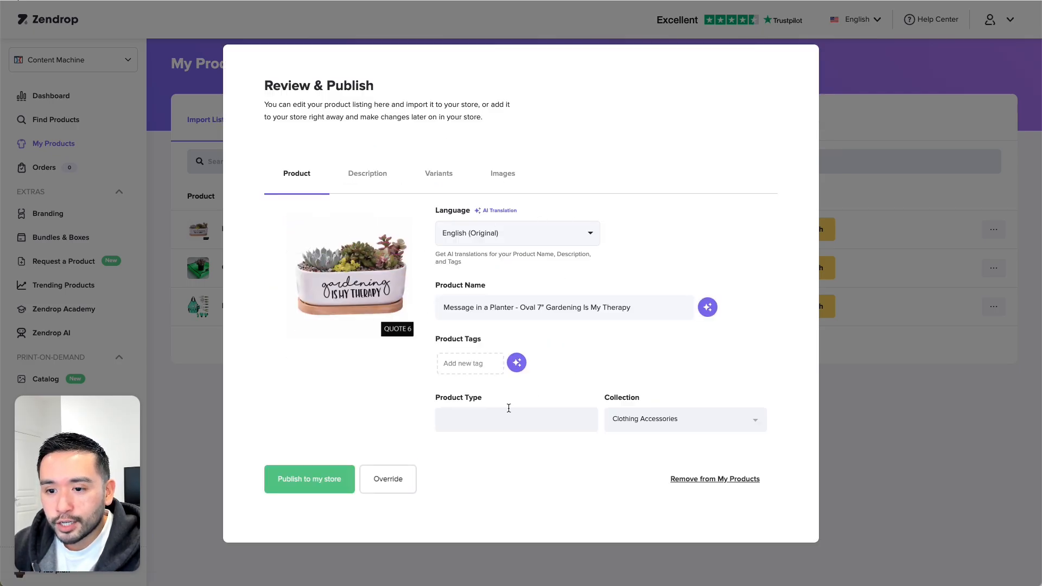
left_click(328, 490)
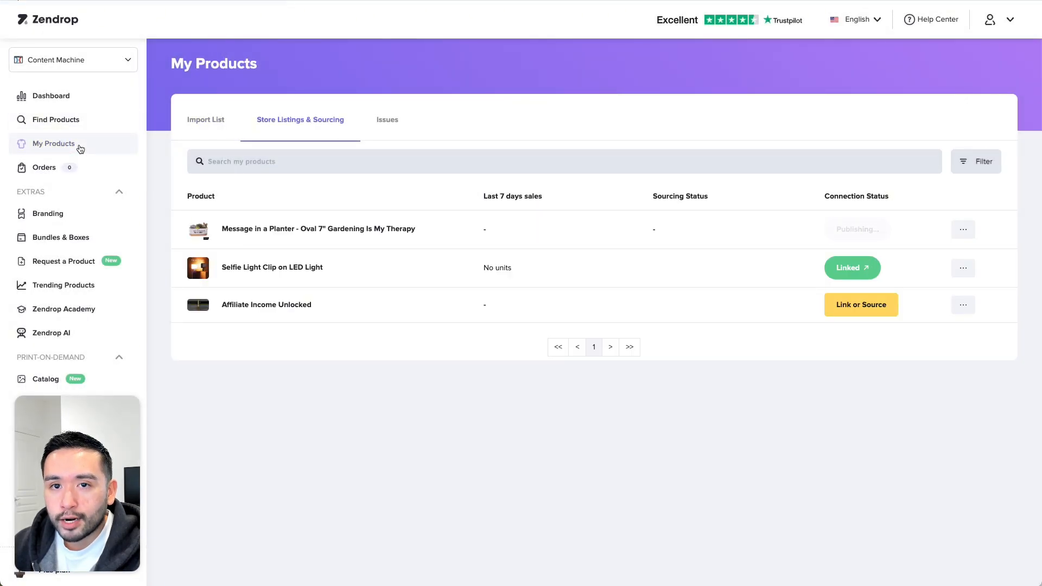
left_click(207, 121)
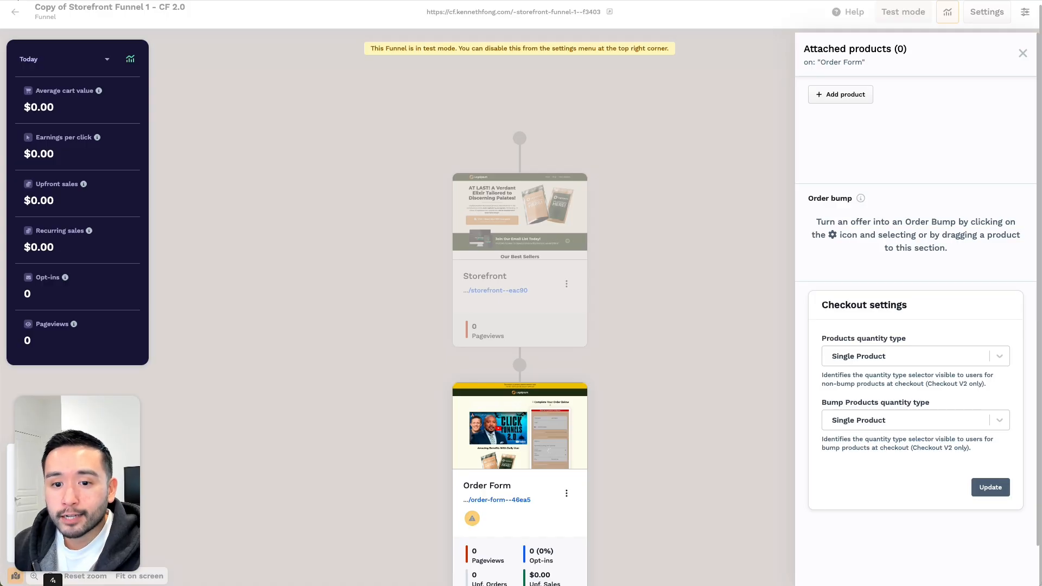
- Attach Heavy Duty Gardening Tool Set, Gardening Work Mat and Message in a Planter to the Order Form
left_click(843, 101)
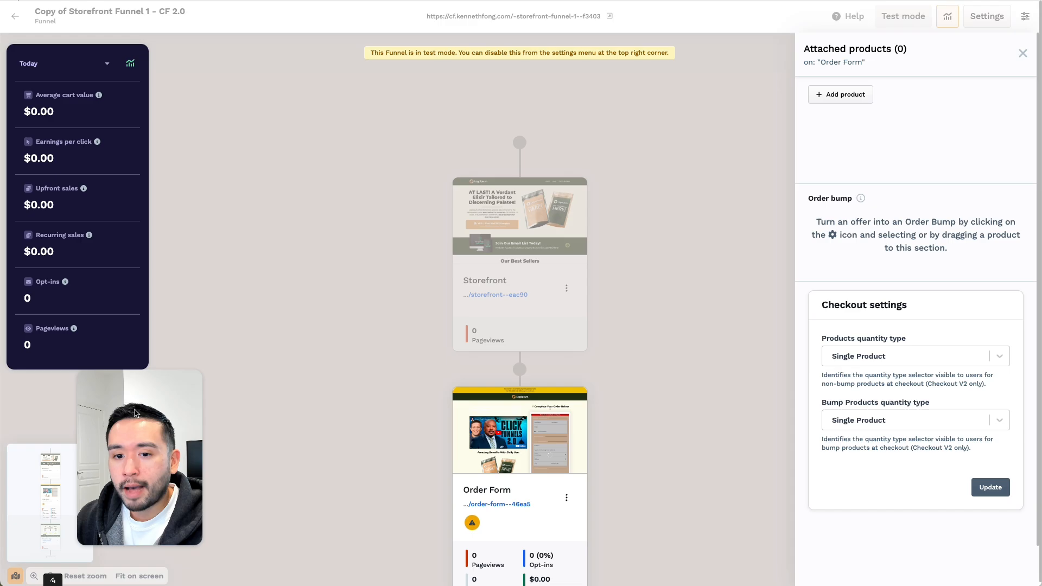
left_click(847, 95)
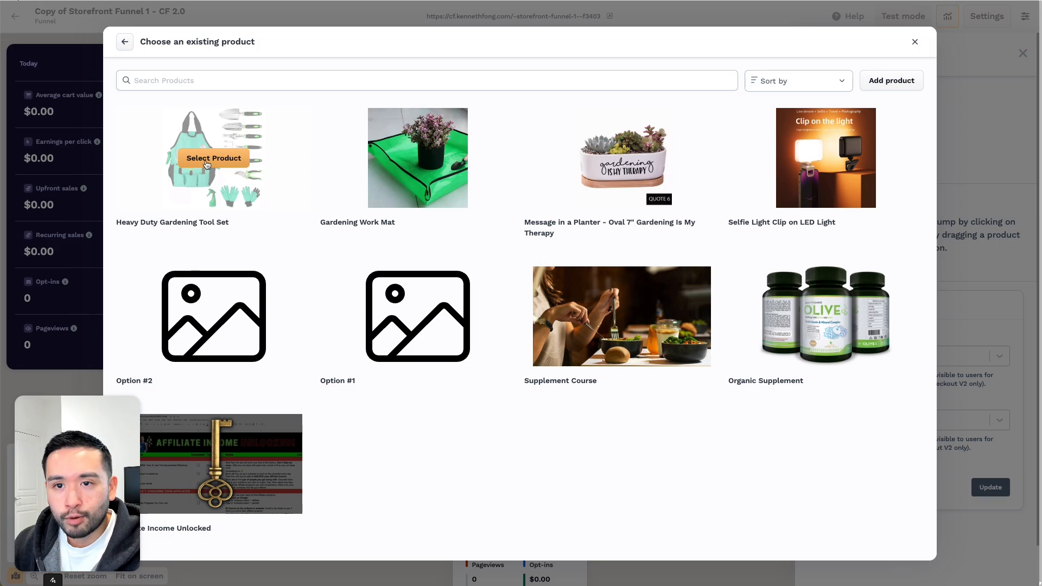
left_click(213, 158)
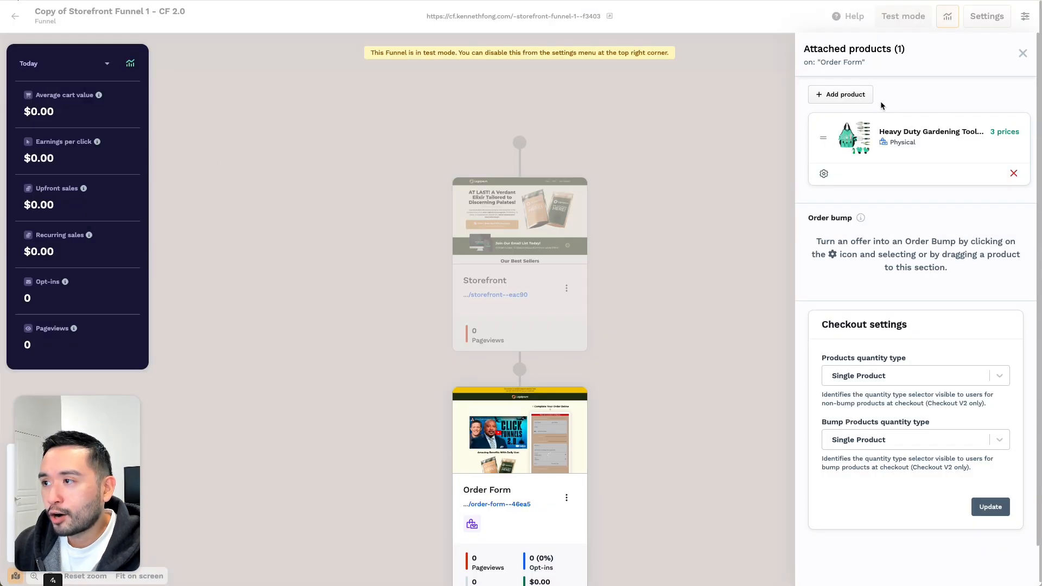
left_click(862, 97)
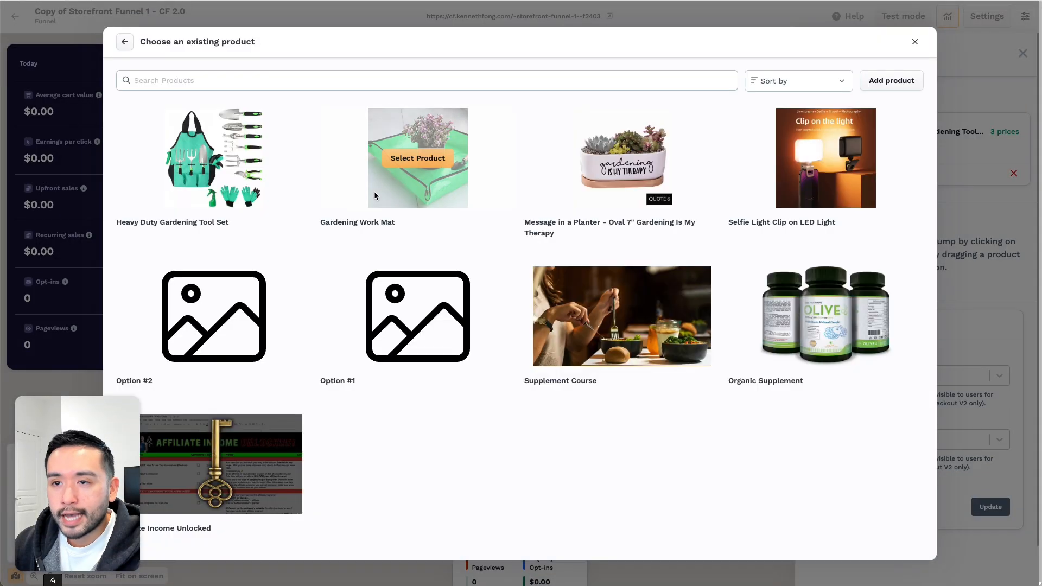
left_click(373, 191)
left_click(835, 96)
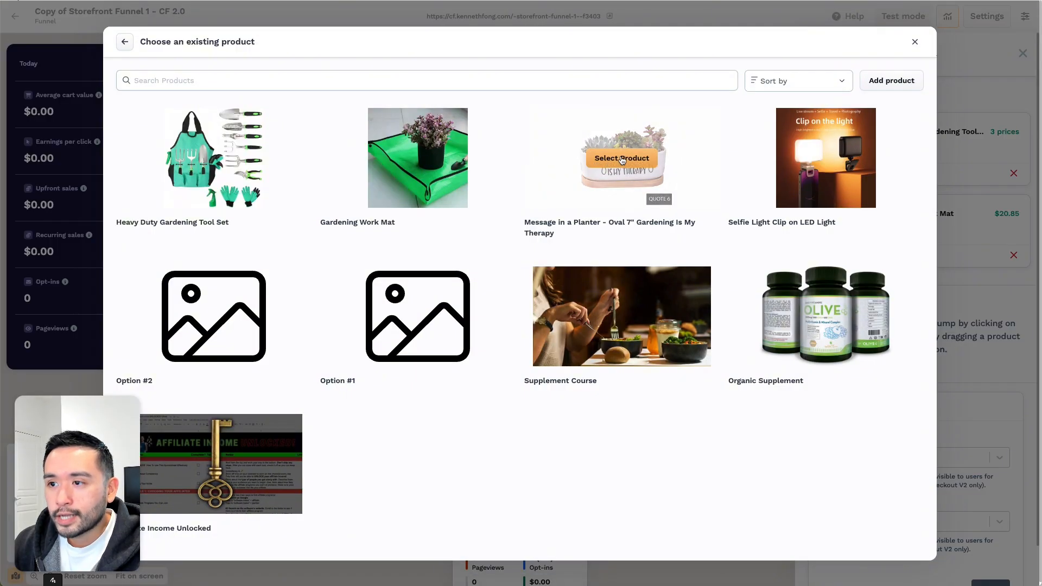
left_click(622, 158)
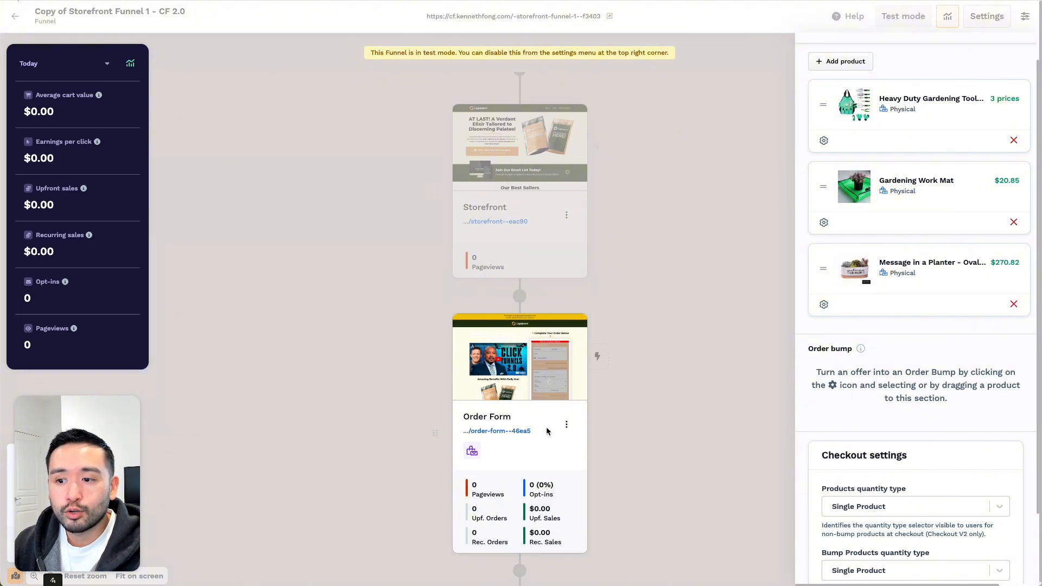
left_click(652, 356)
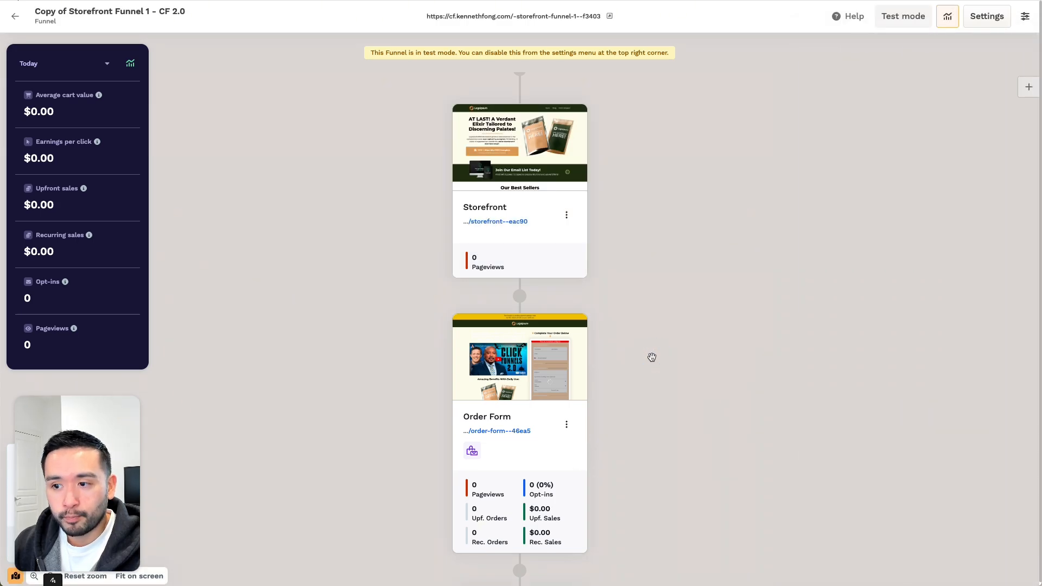
- Clone the Order Form page
scroll(562, 362, "down", 3)
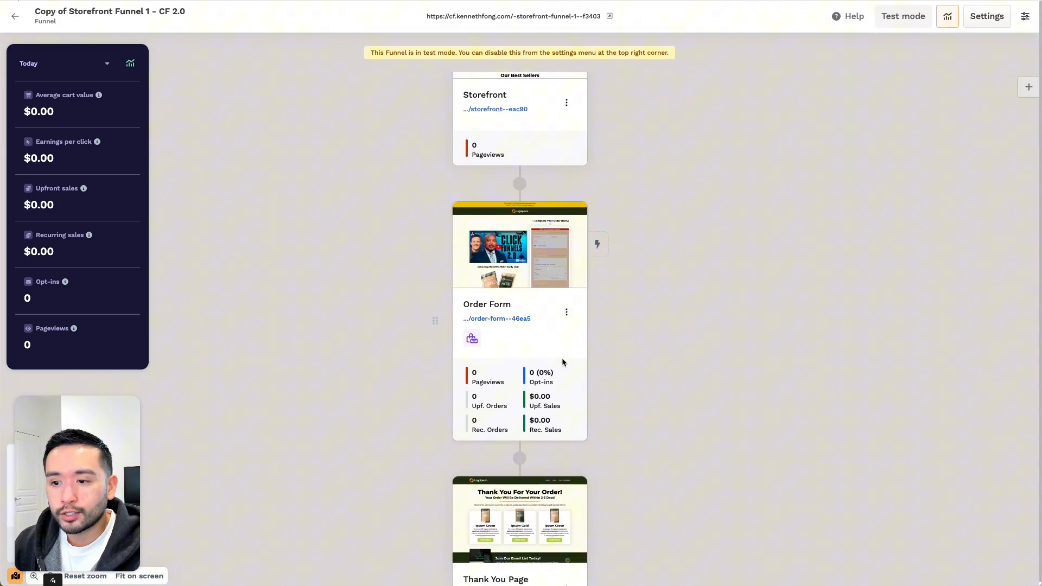
left_click(566, 310)
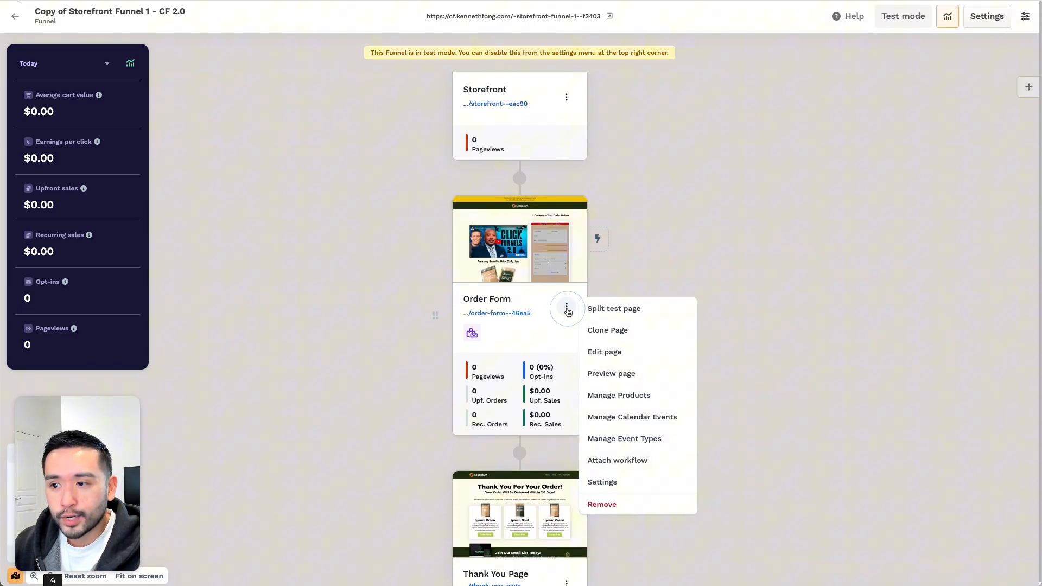
left_click(629, 331)
- Attach Gardening Work Mat to the cloned order form page
scroll(626, 328, "down", 7)
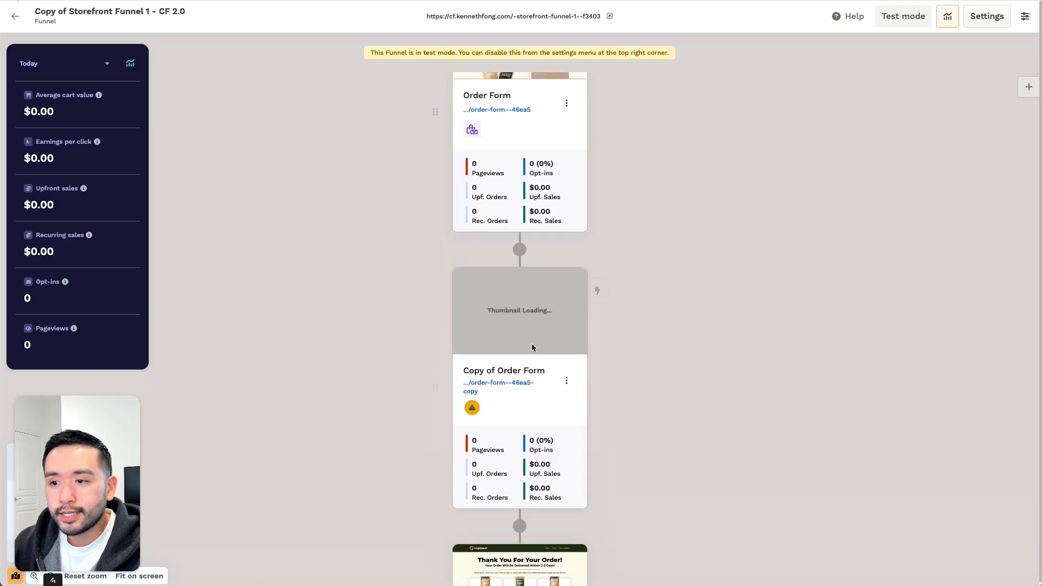
left_click(471, 411)
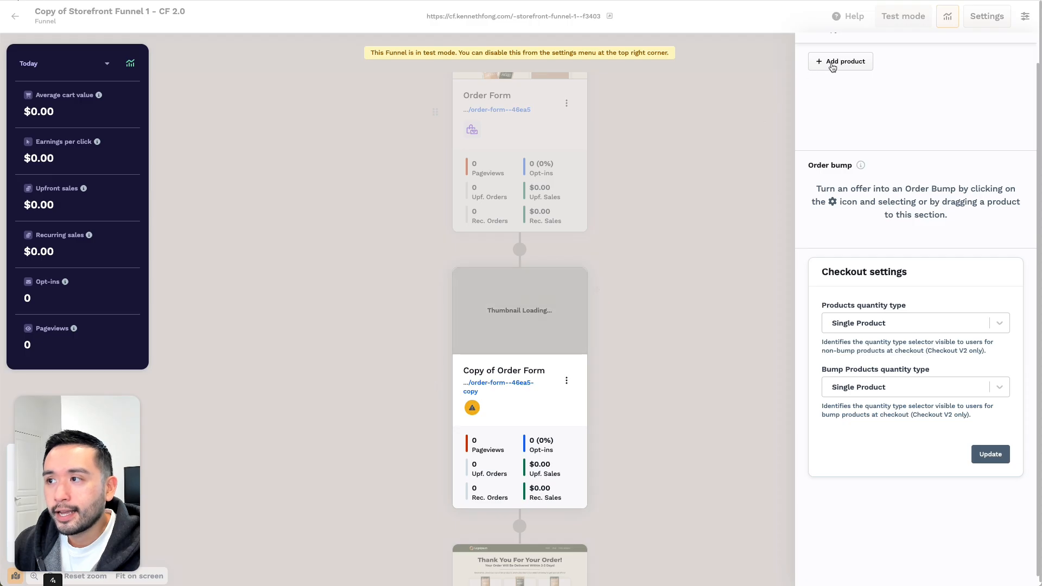
left_click(832, 63)
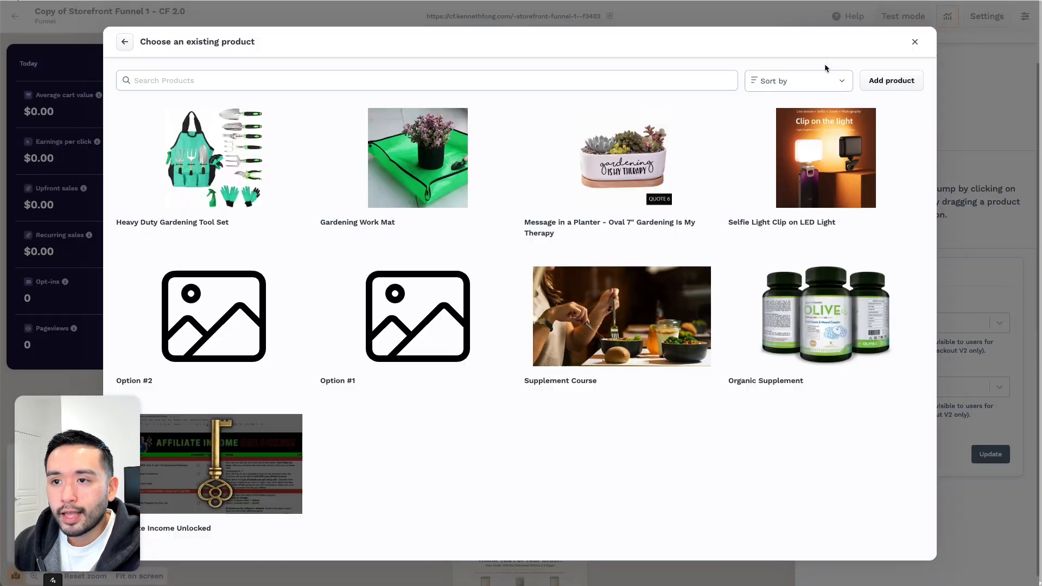
mouse_move(386, 178)
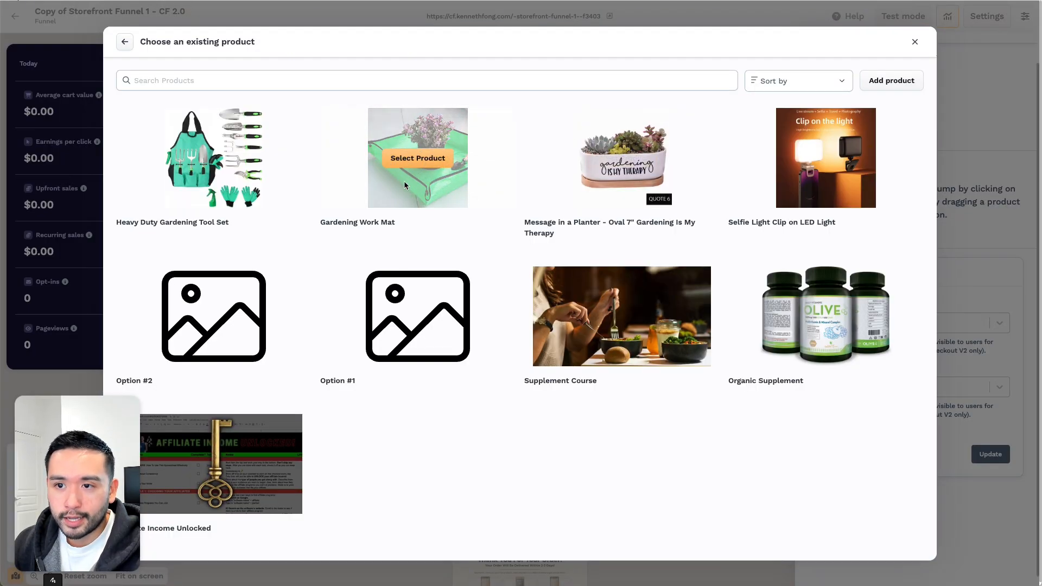
left_click(408, 162)
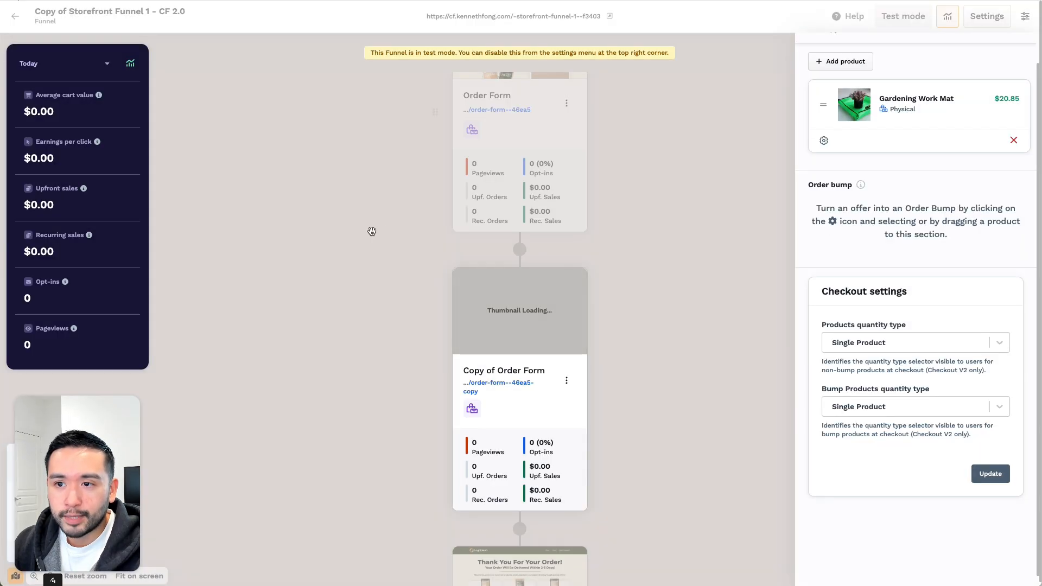
left_click(426, 268)
scroll(426, 268, "up", 2)
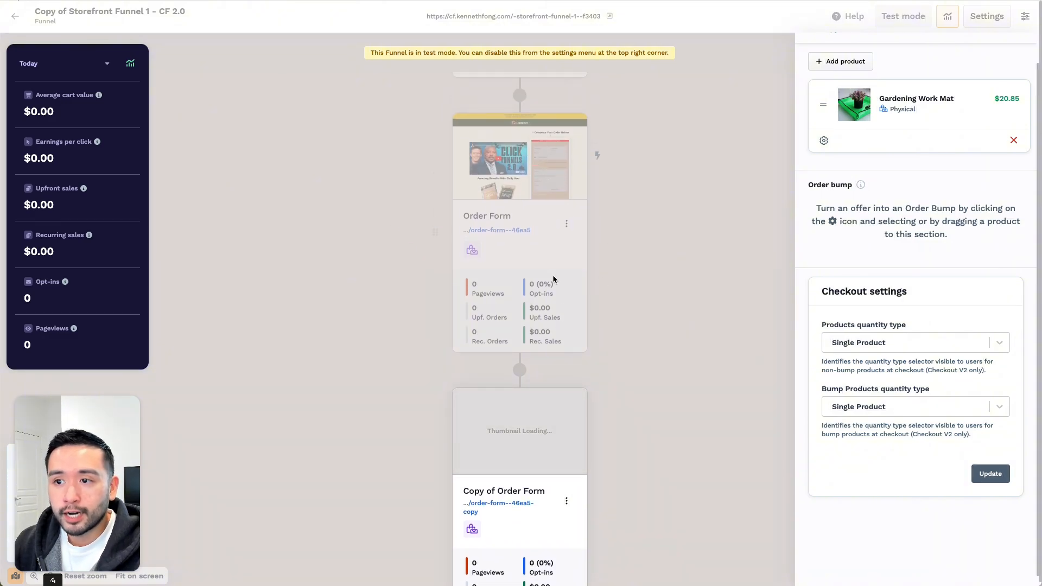
left_click(667, 240)
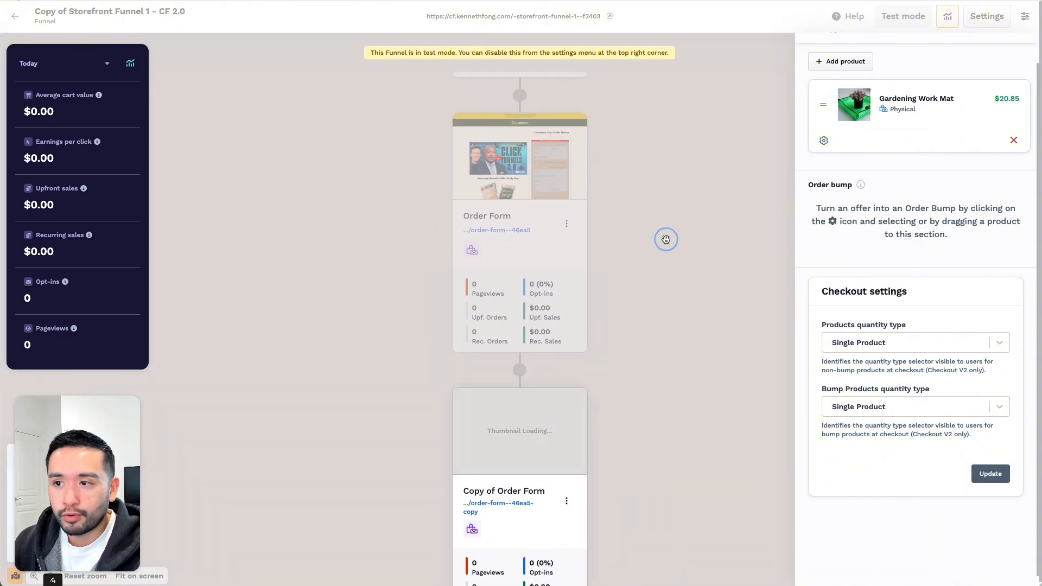
- Remove Gardening Work Mat and Message in a Planter from the original Order Form's products
left_click(471, 250)
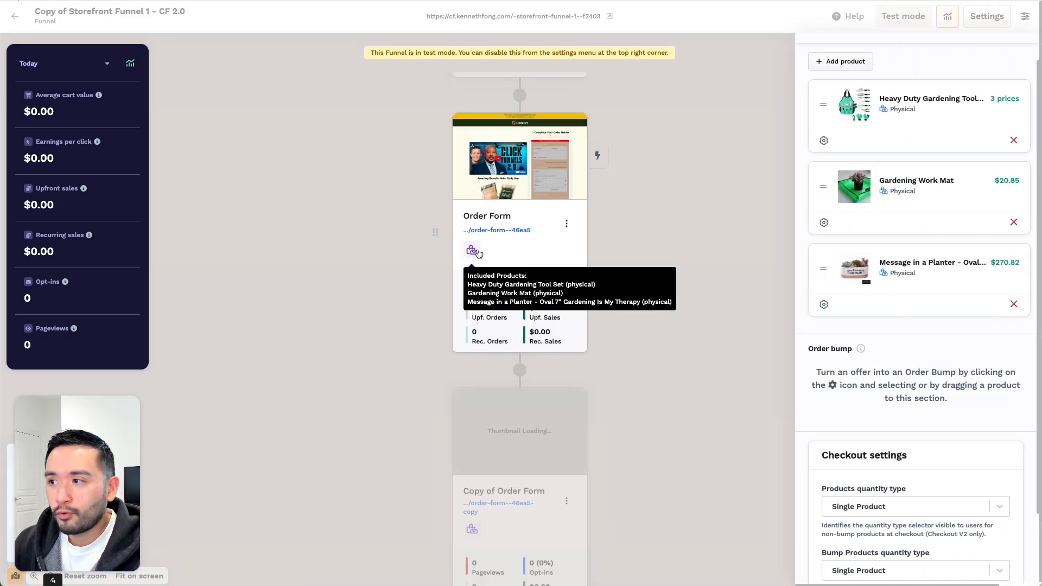
left_click(1013, 222)
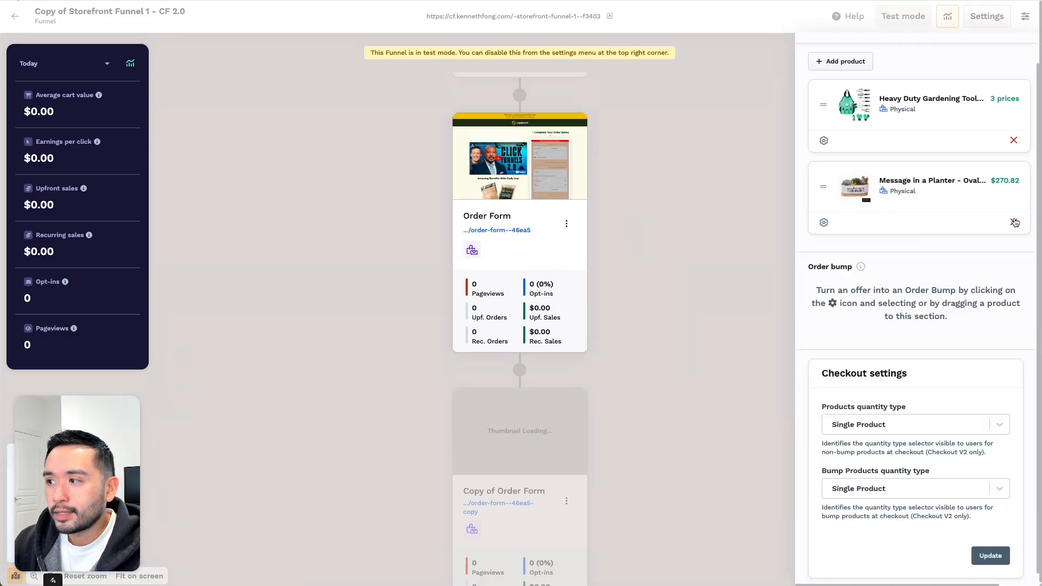
left_click(1013, 222)
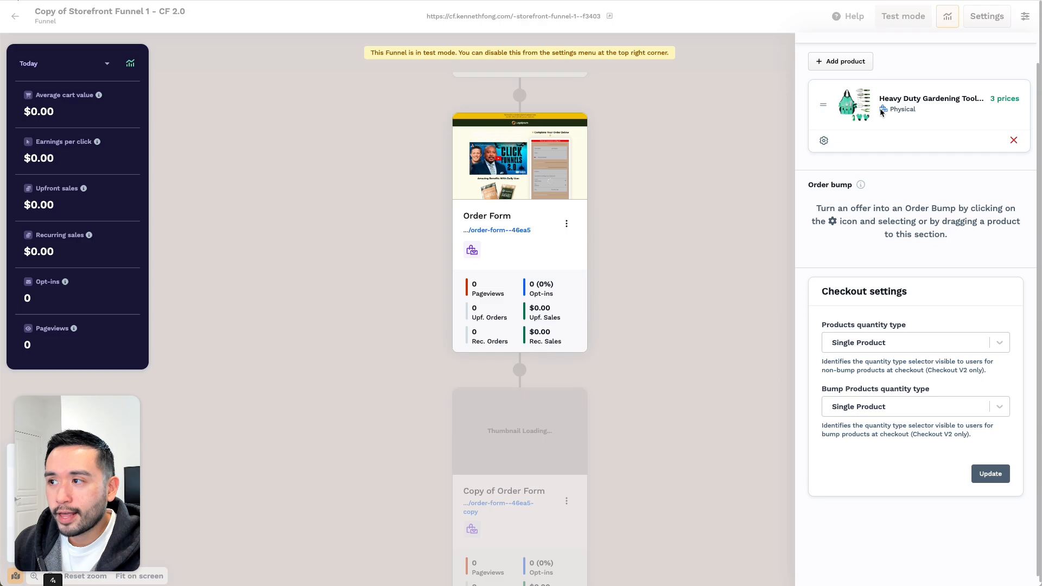
left_click(756, 123)
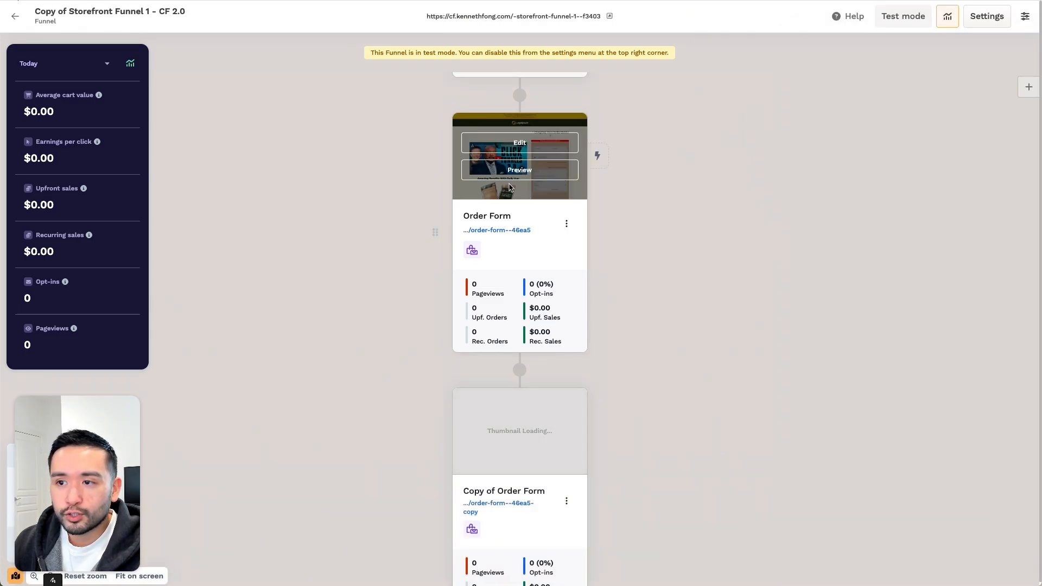
scroll(510, 188, "down", 3)
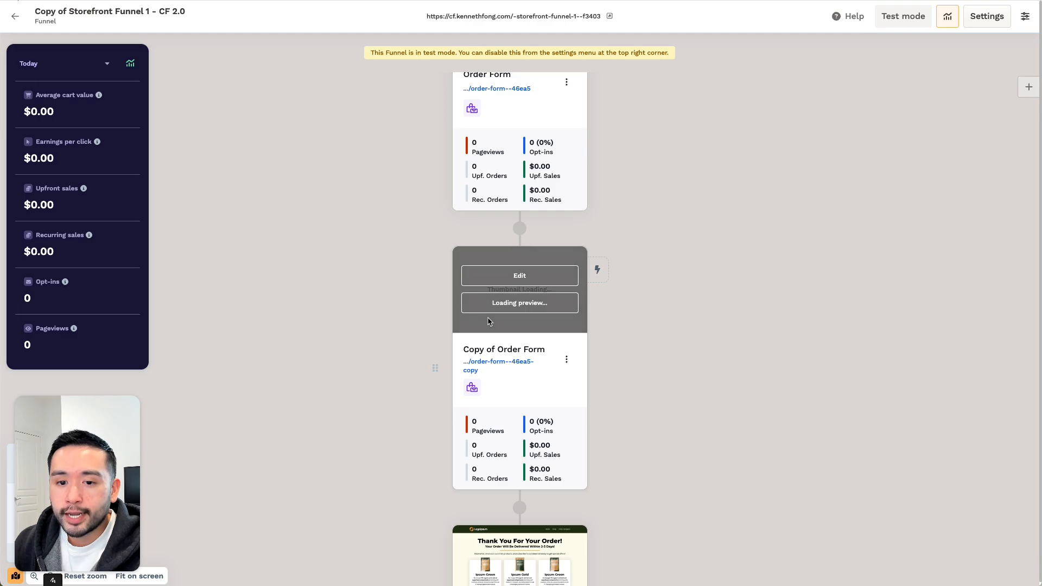
scroll(519, 337, "up", 1)
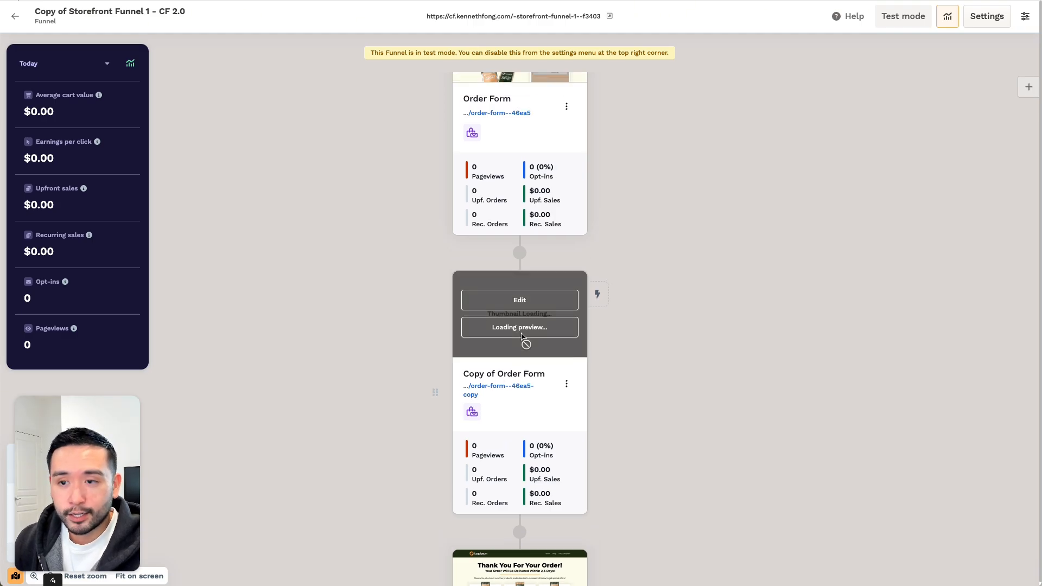
scroll(523, 337, "up", 6)
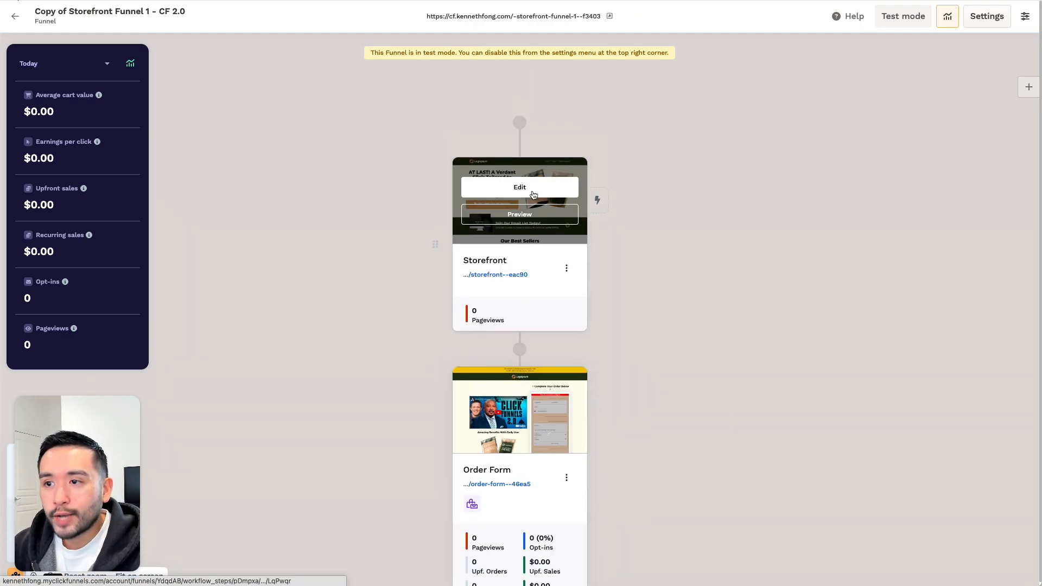
- Edit the Storefront page and replace its hero headline with 'Your ULTIMATE Garden Supply Store!'
left_click(533, 192)
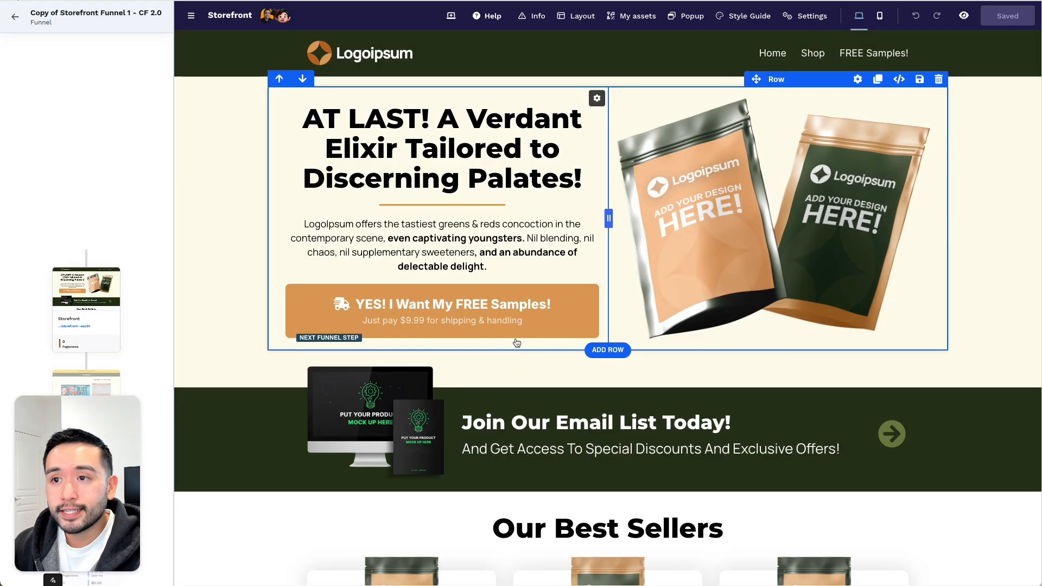
left_click(459, 117)
left_click(329, 113)
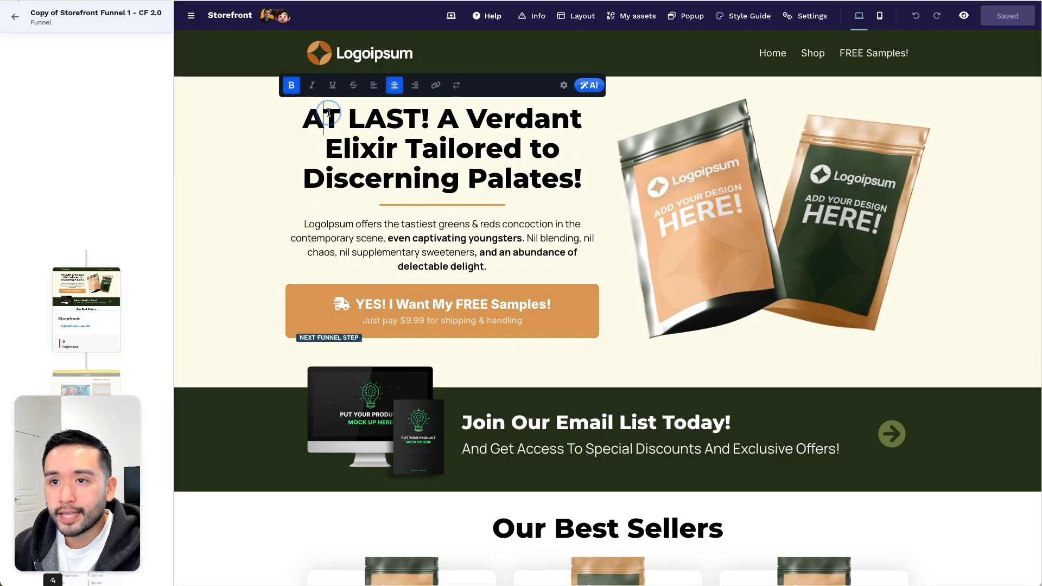
triple_click(328, 113)
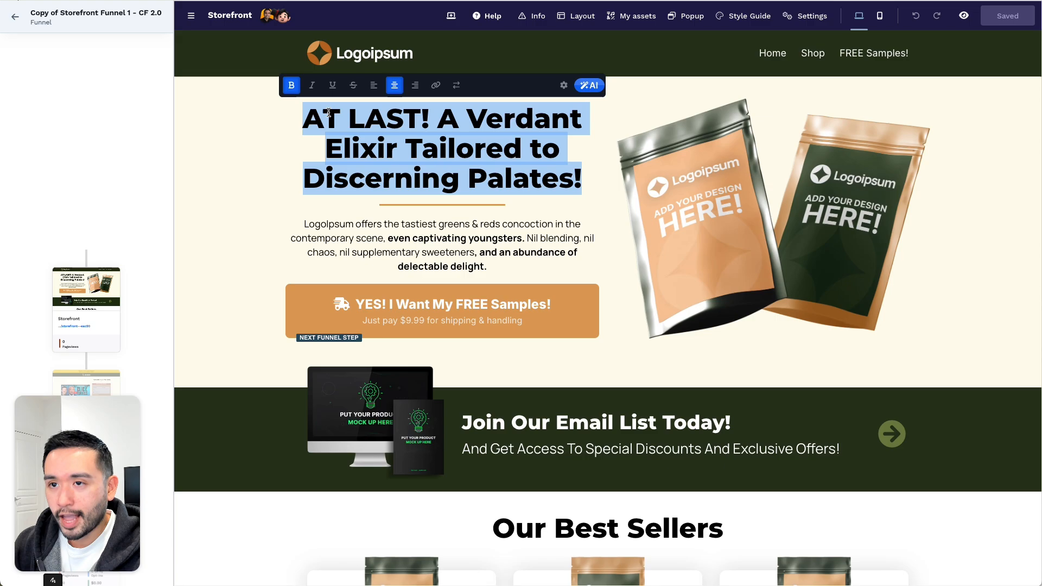
type("Your ULTIMATE Garden Supply S")
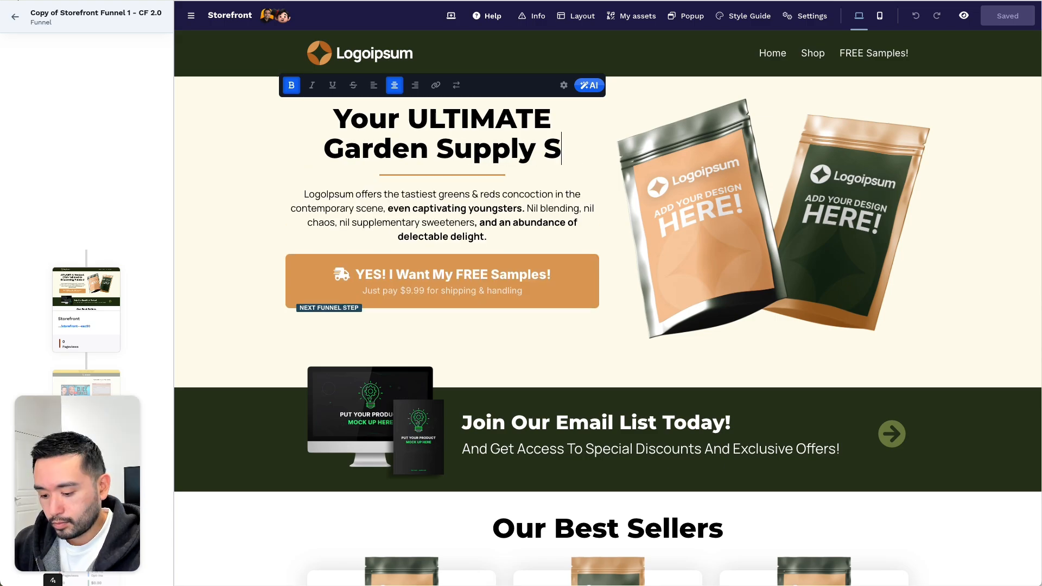
type("tore!")
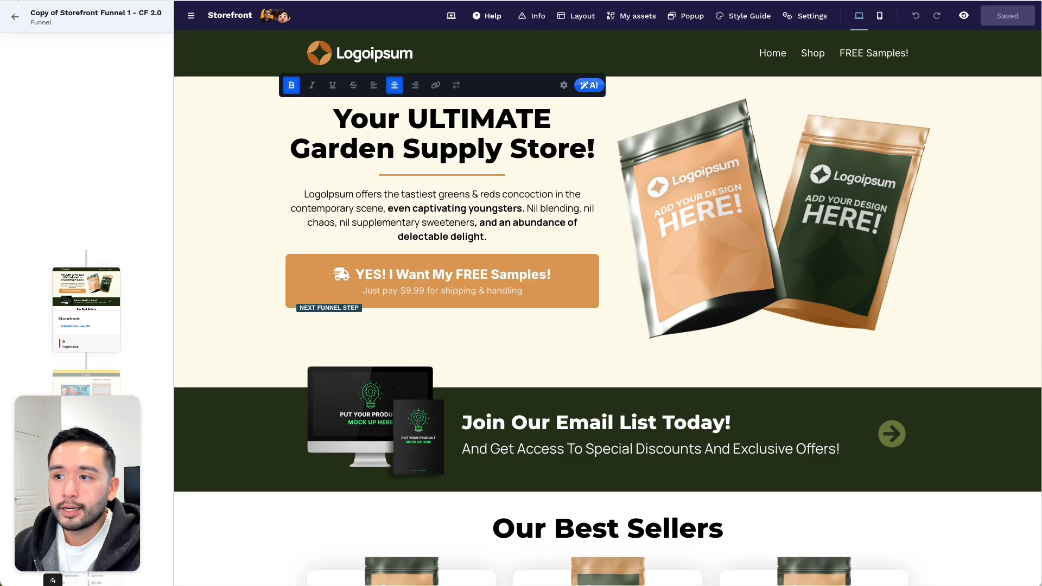
left_click(548, 237)
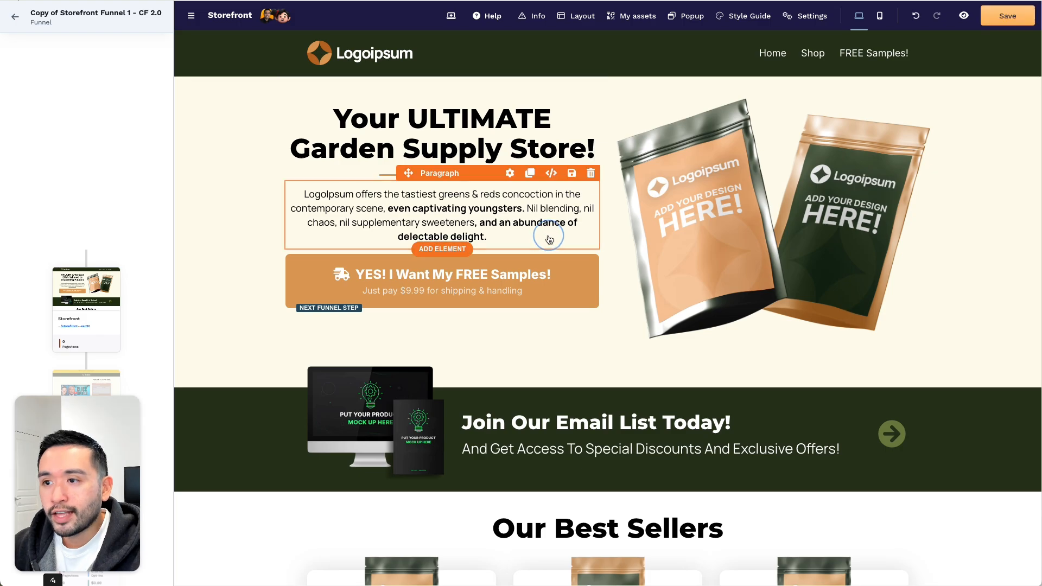
- Replace the first Best Sellers card image with the garden tool apron photo
scroll(549, 237, "down", 1)
scroll(635, 230, "down", 4)
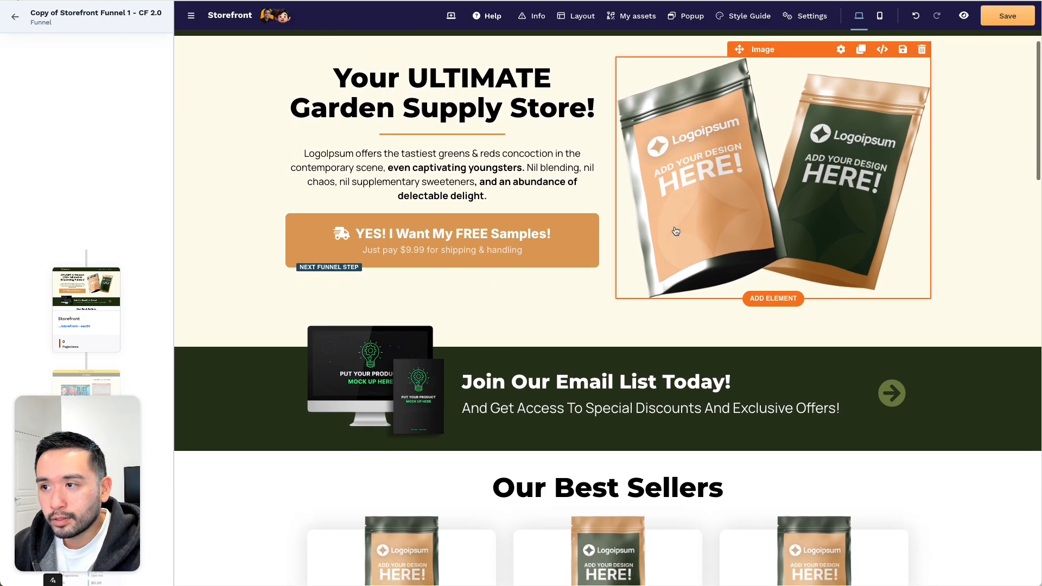
scroll(665, 234, "down", 1)
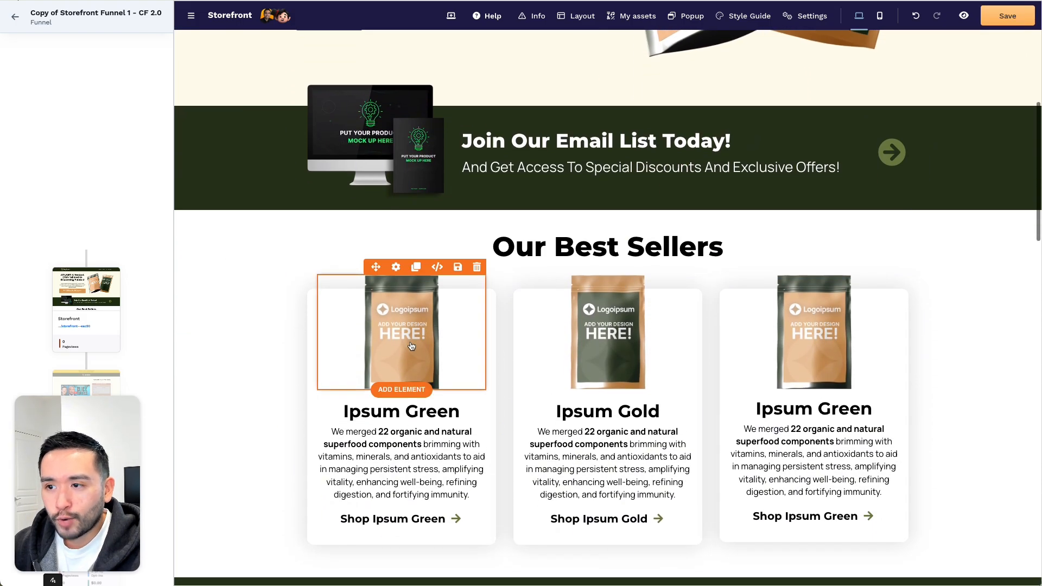
left_click(395, 267)
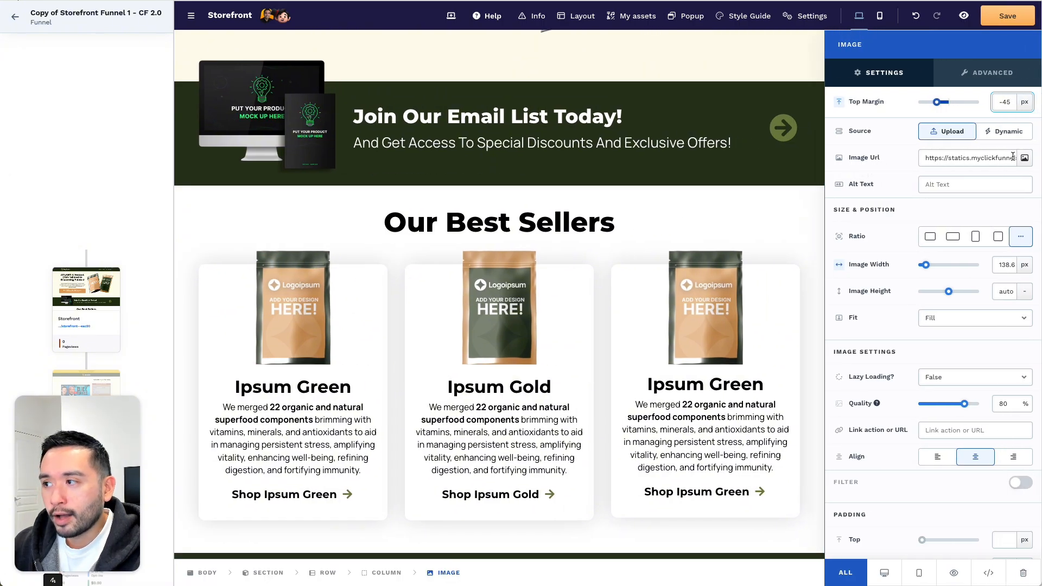
left_click(1024, 159)
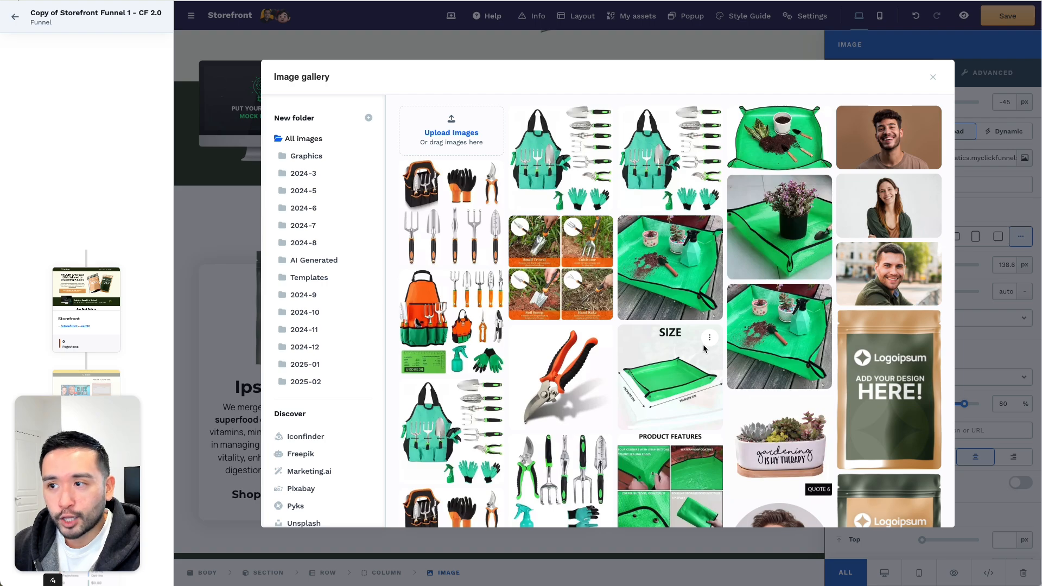
left_click(571, 160)
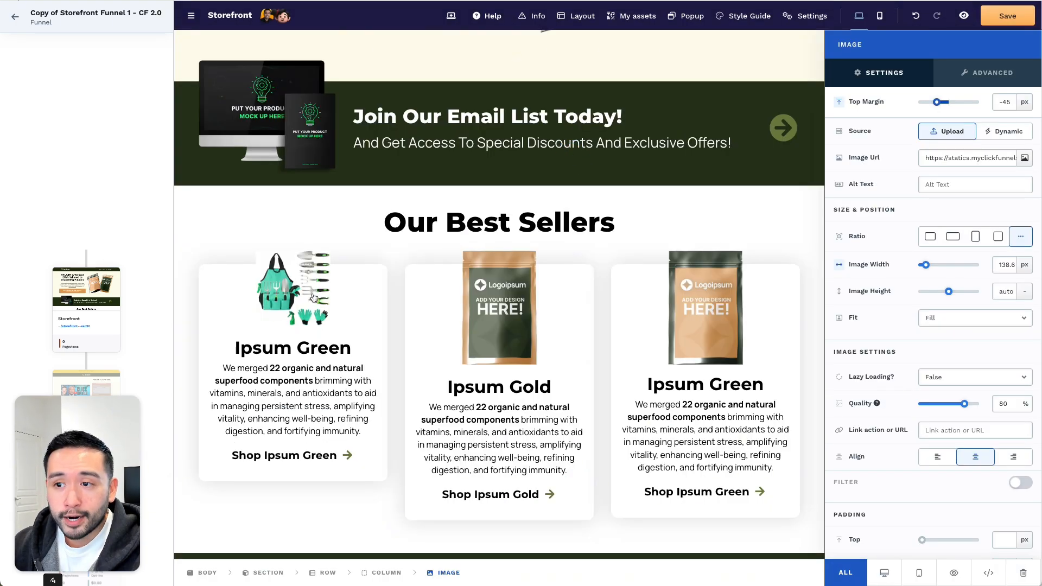
- Swap the Ipsum Gold card image for the plant-pot mat photo and select the Shop Ipsum Green text
left_click(521, 331)
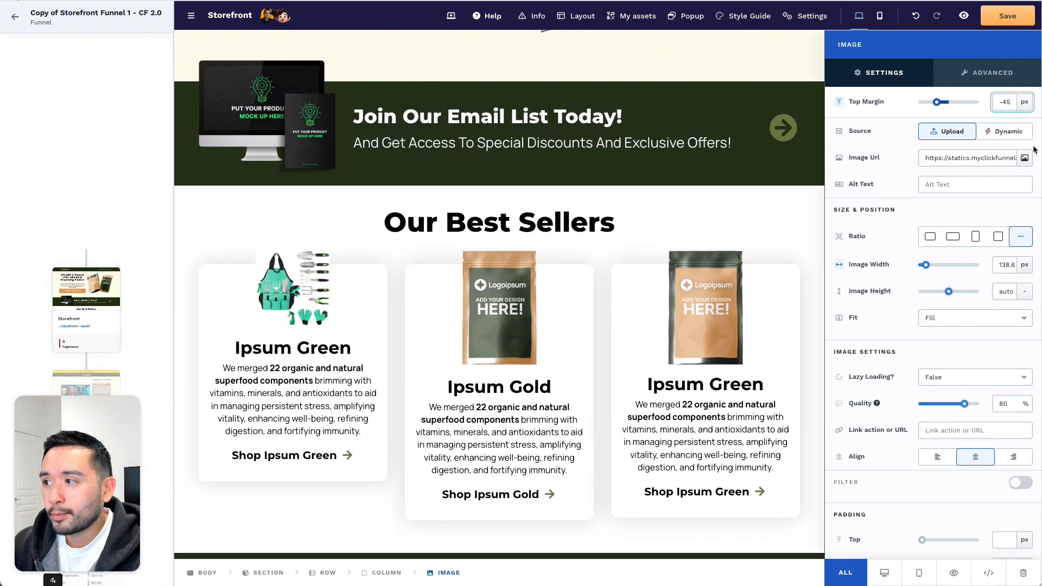
left_click(1024, 157)
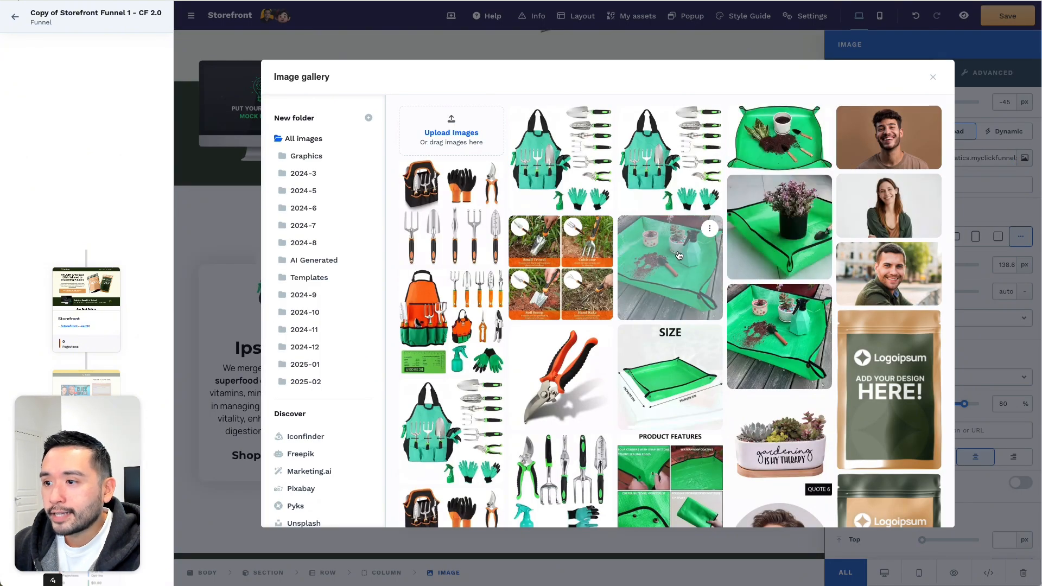
left_click(789, 233)
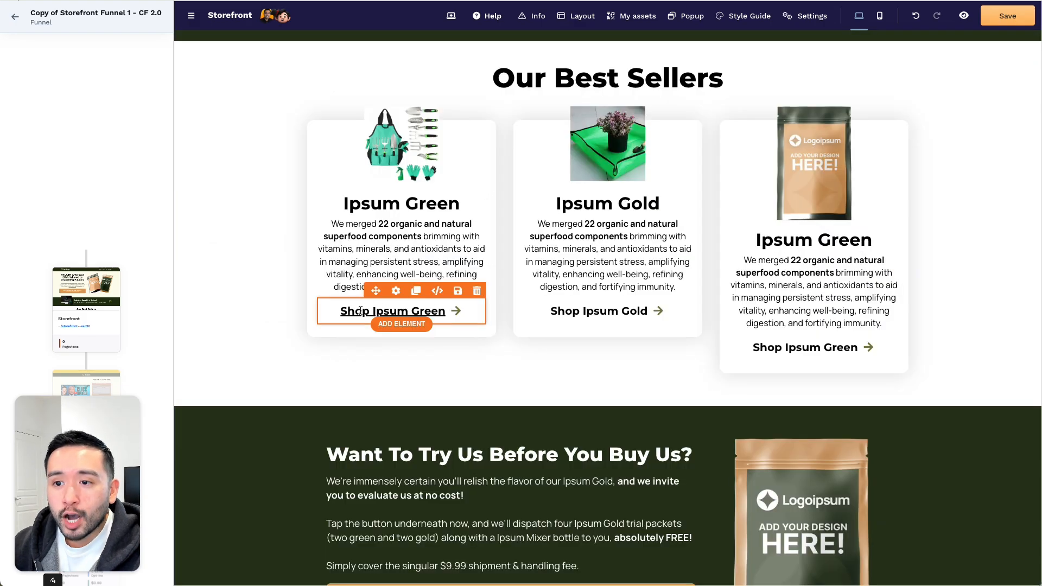
left_click(386, 310)
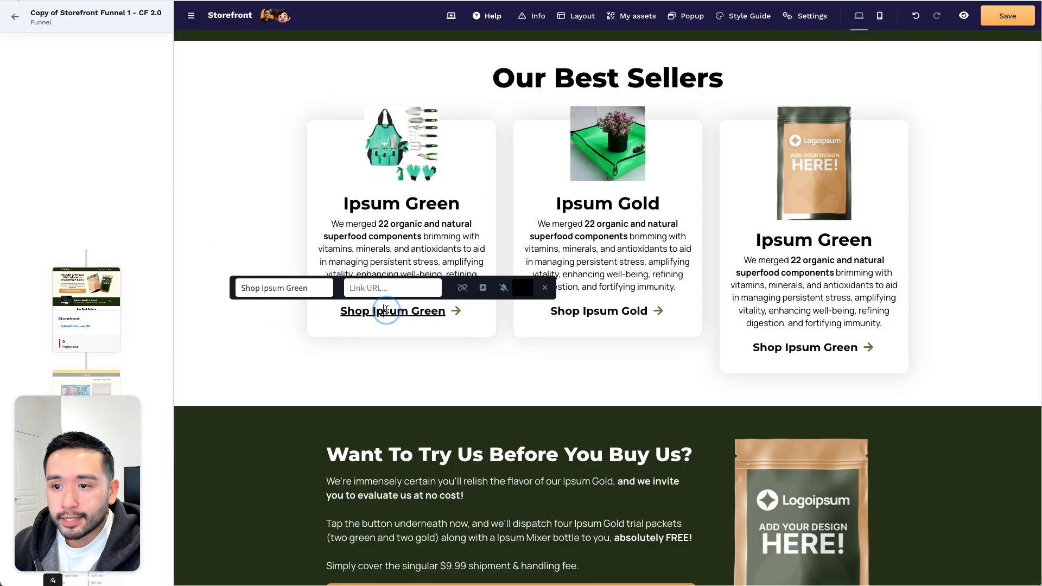
triple_click(386, 310)
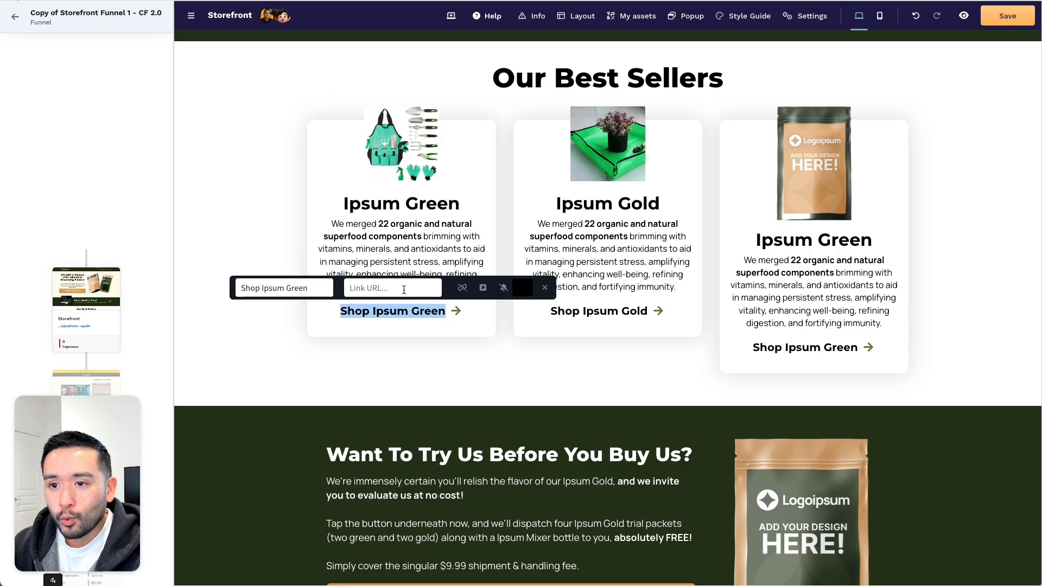
- Save the Storefront page and preview the Order Form page from the funnel overview
left_click(372, 288)
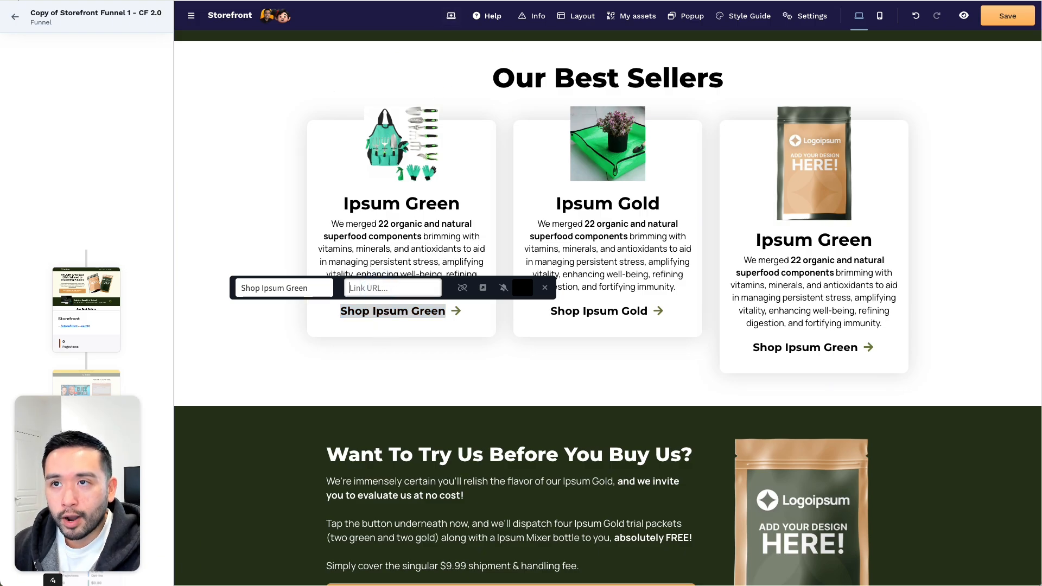
left_click(1000, 19)
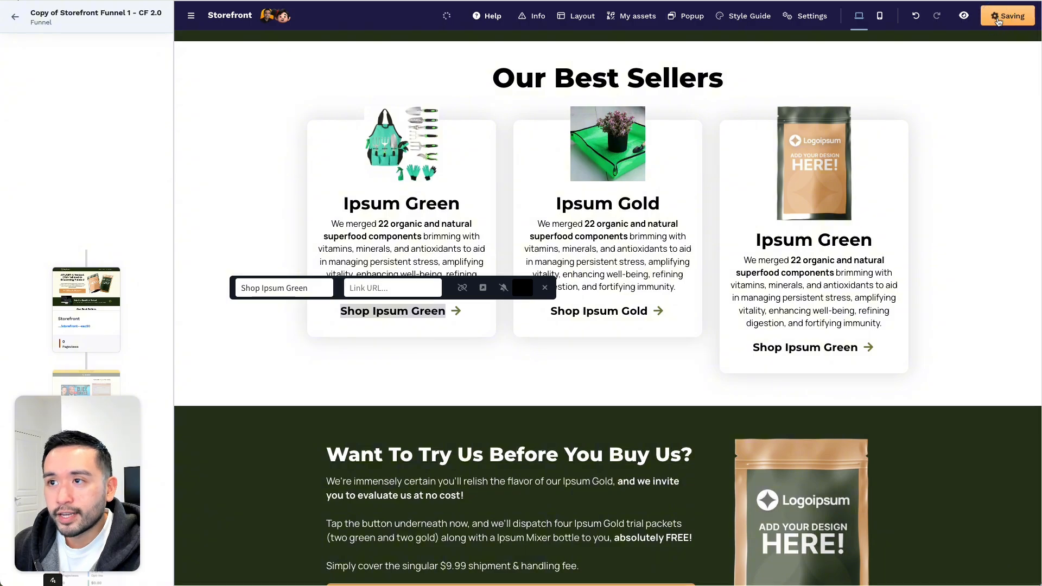
left_click(13, 19)
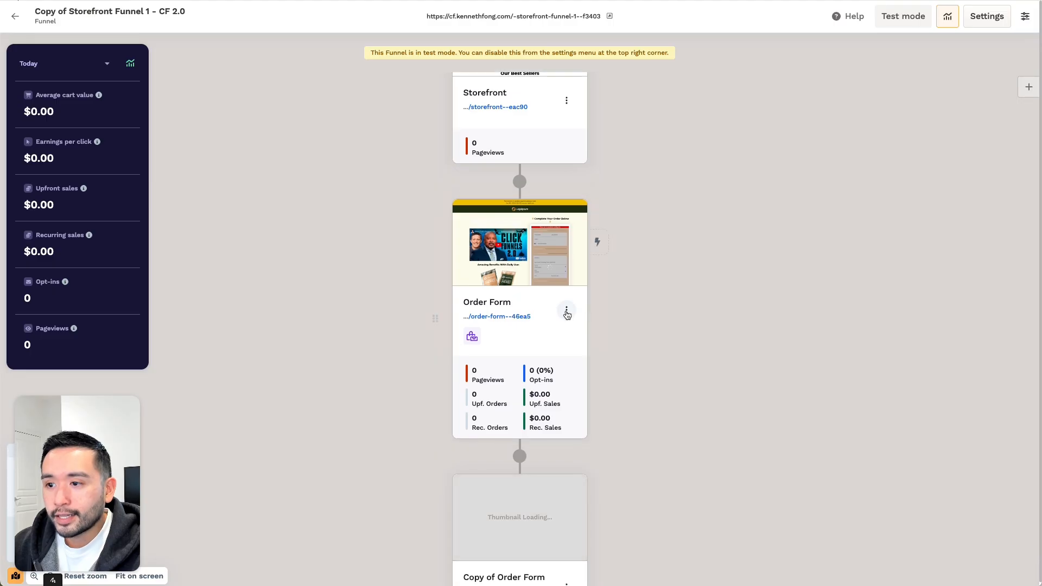
left_click(566, 313)
left_click(654, 378)
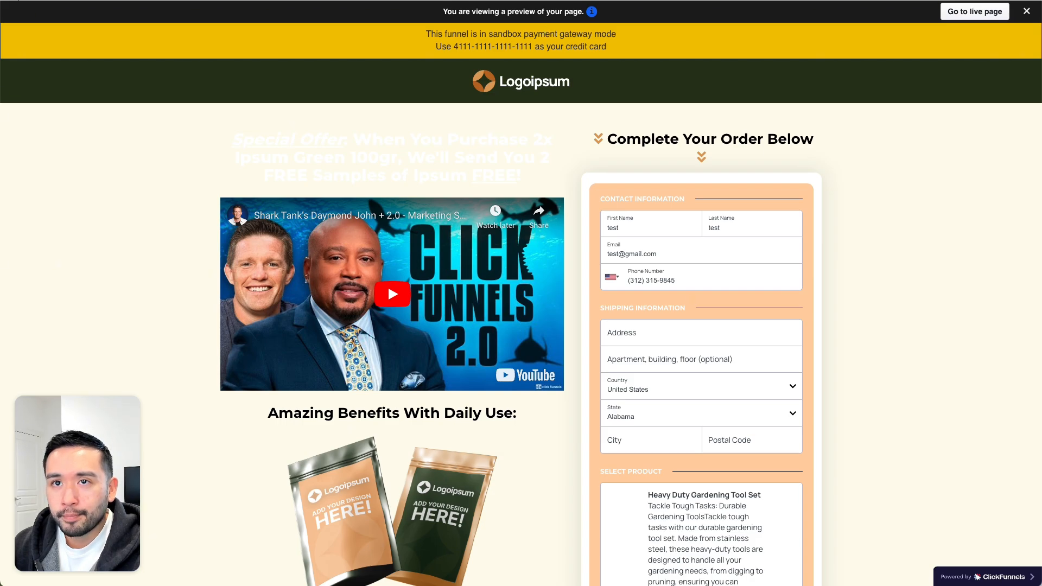
left_click(473, 0)
- Reopen the Storefront page in the editor
scroll(554, 166, "up", 3)
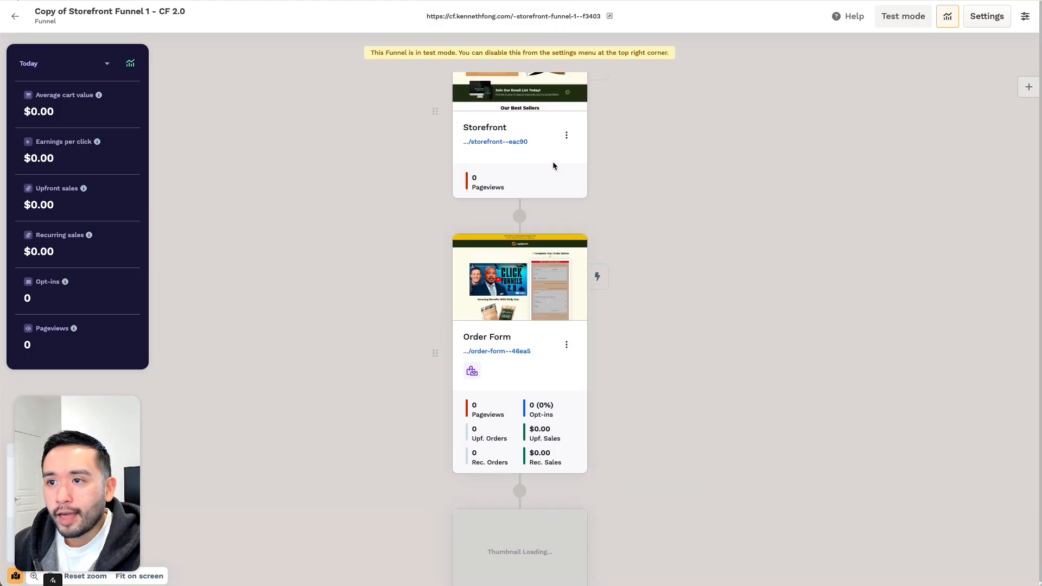
mouse_move(567, 178)
left_click(531, 181)
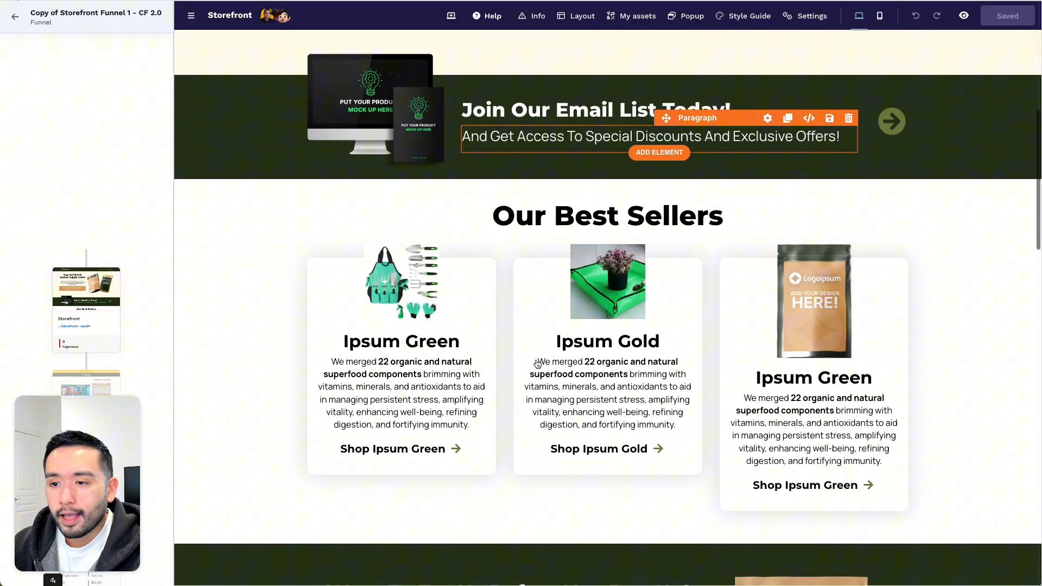
- Paste the funnel page web address into the Shop Ipsum Green link's Link URL
scroll(537, 363, "down", 3)
left_click(429, 298)
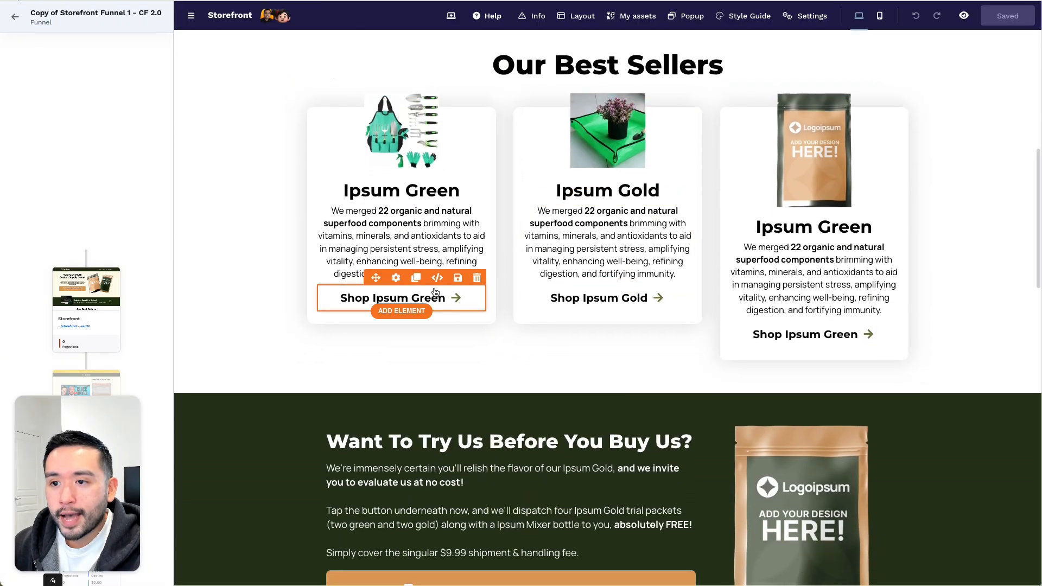
left_click(429, 298)
left_click(372, 276)
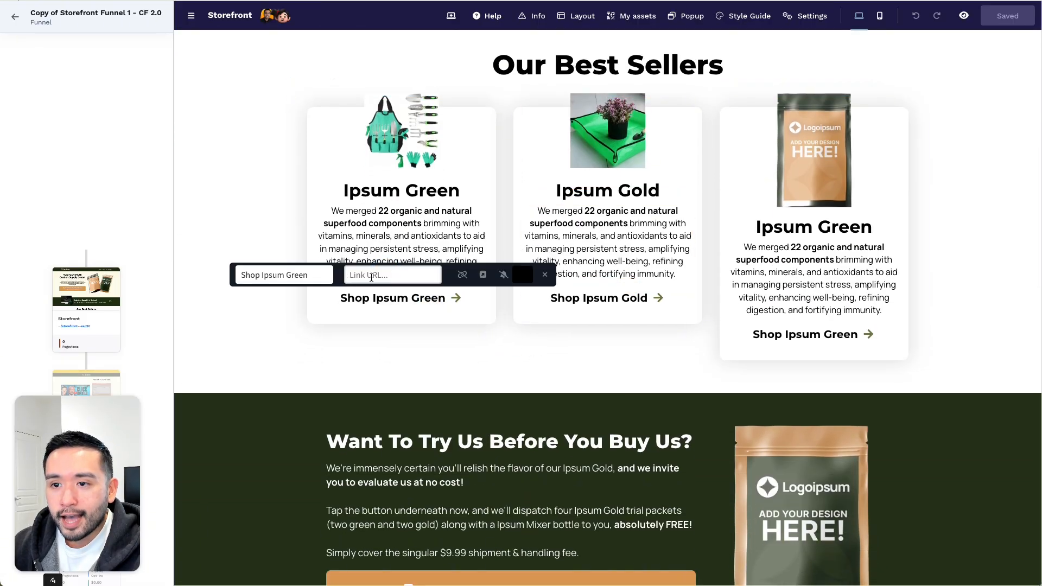
type("https://cf.kennethfo")
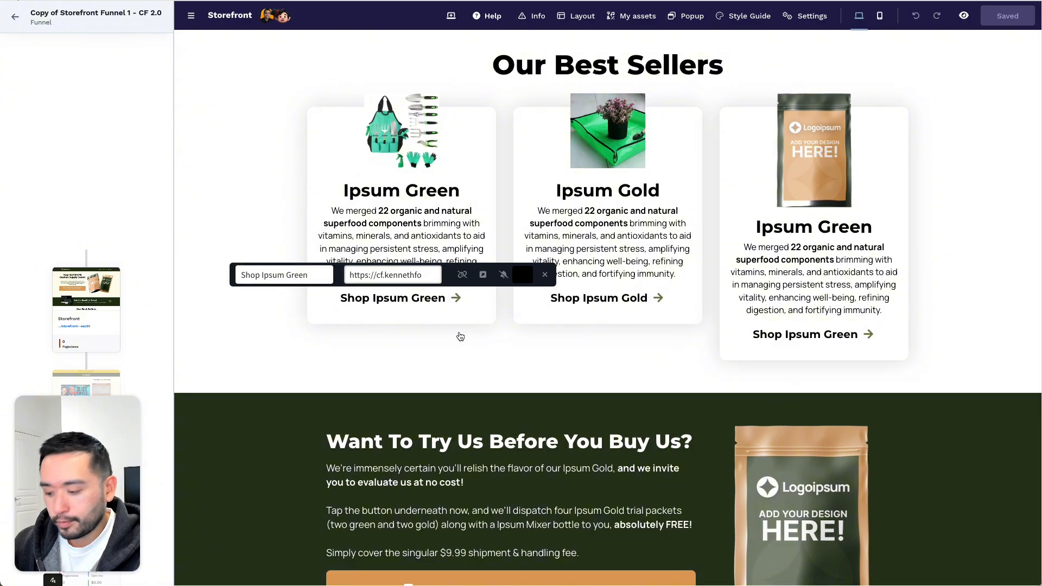
left_click(423, 299)
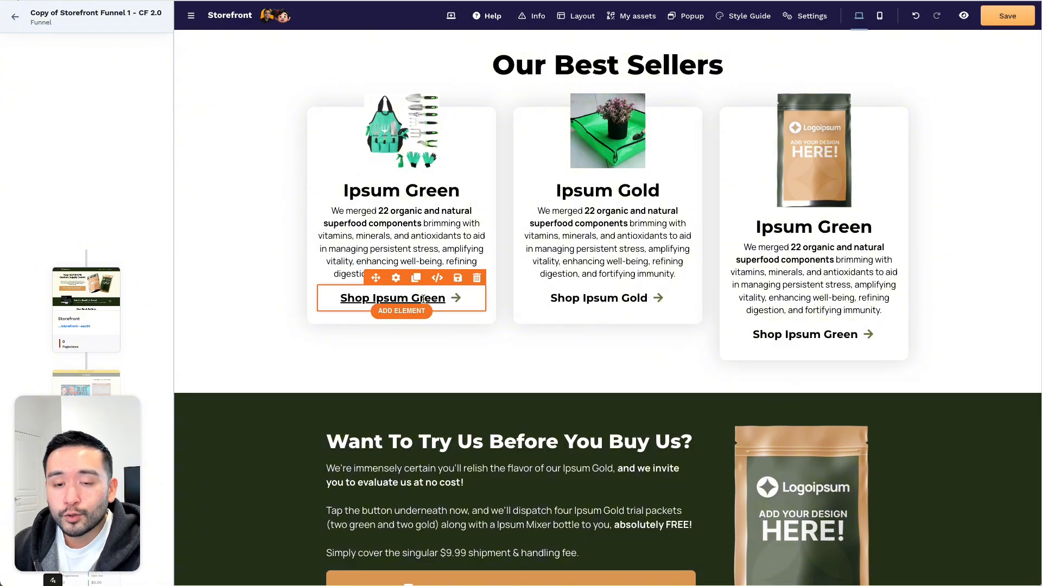
left_click(453, 256)
- Delete the Shop Ipsum Gold link from its card
left_click(663, 298)
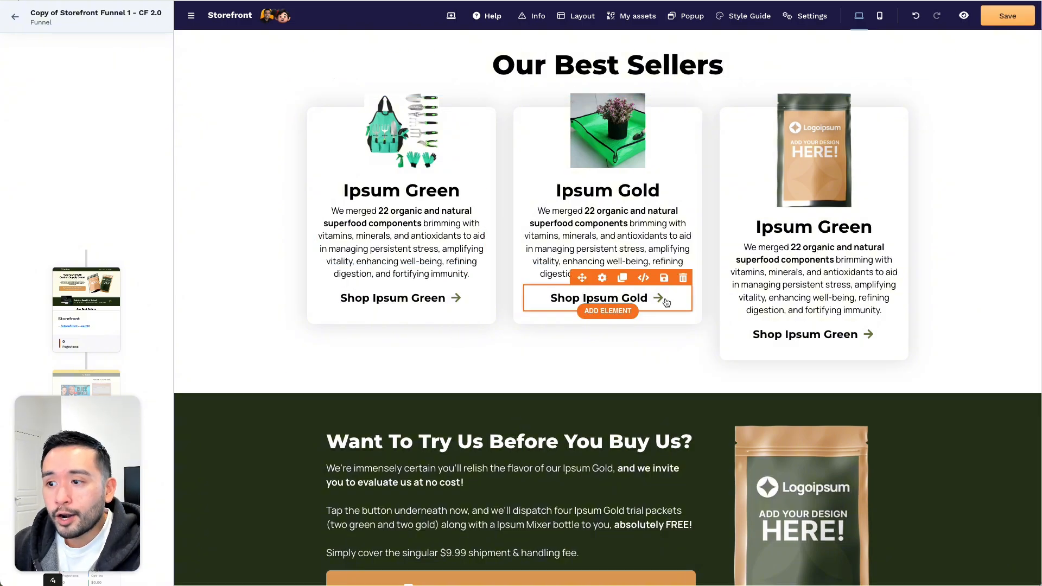
left_click(678, 278)
mouse_move(617, 288)
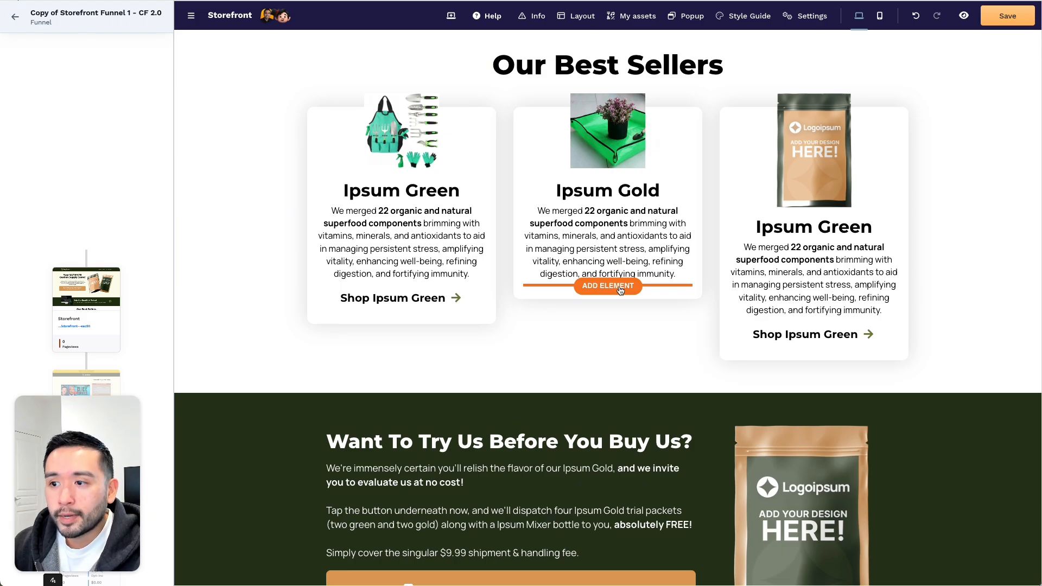
- Add a button to the Ipsum Gold card and give it the green Button Style 2
left_click(620, 288)
left_click(917, 525)
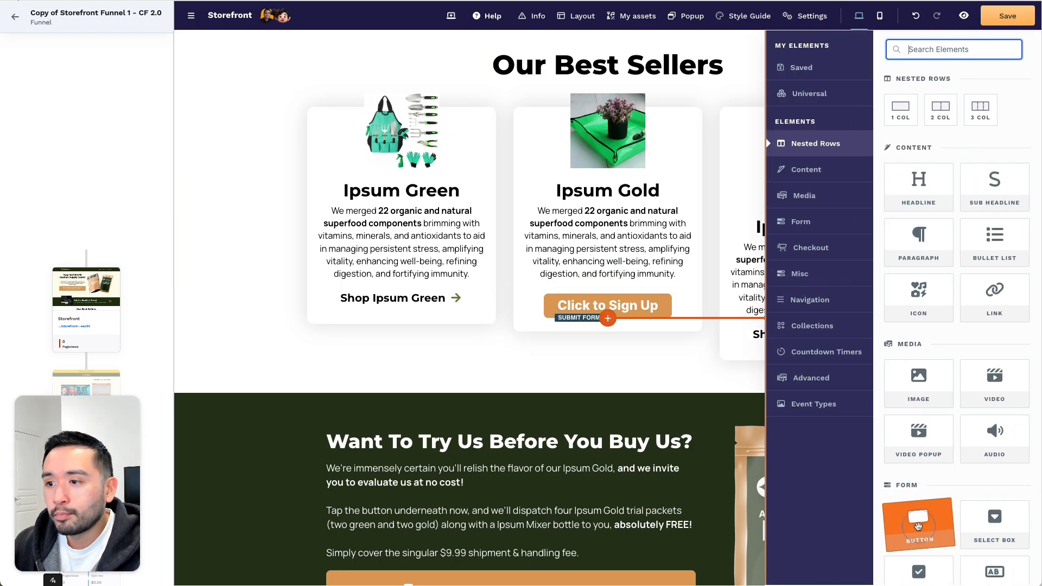
left_click(603, 286)
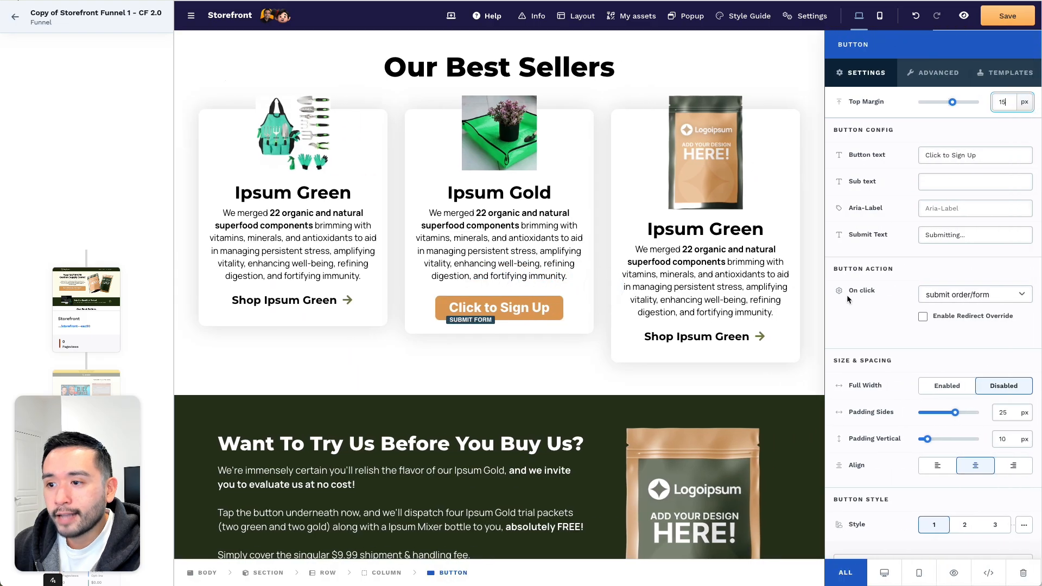
scroll(954, 295, "down", 3)
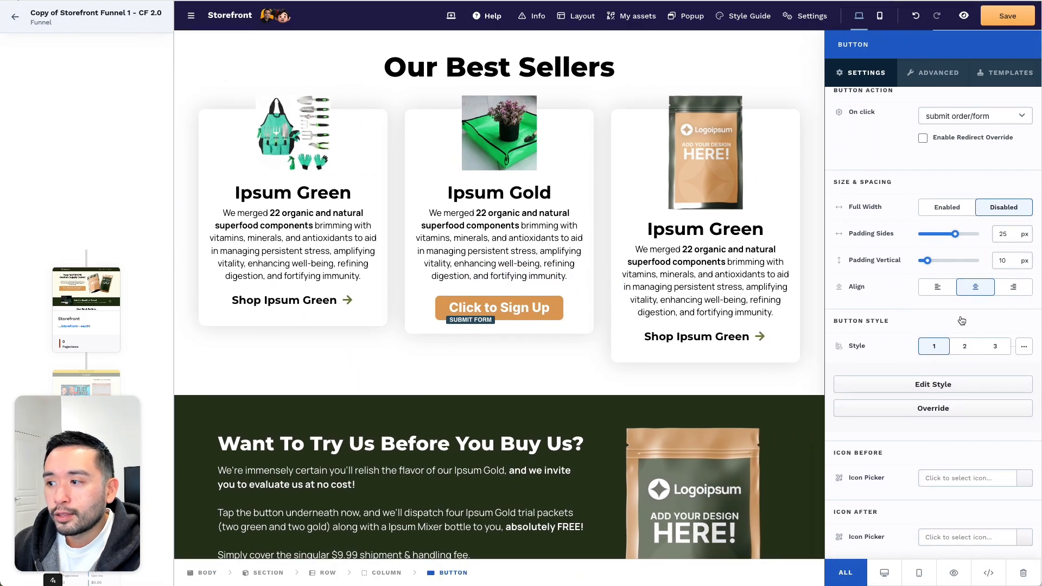
left_click(965, 351)
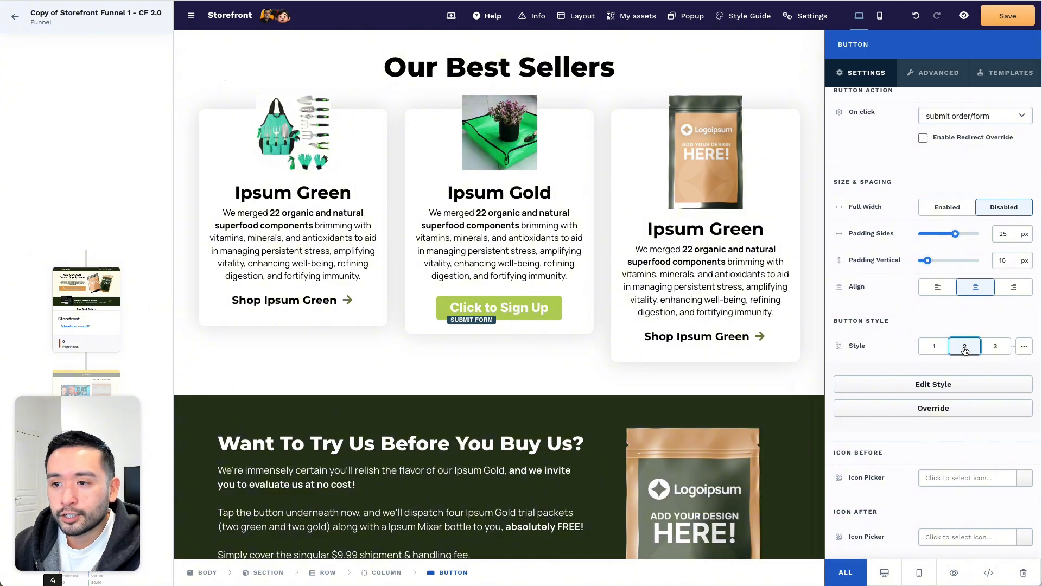
left_click(995, 349)
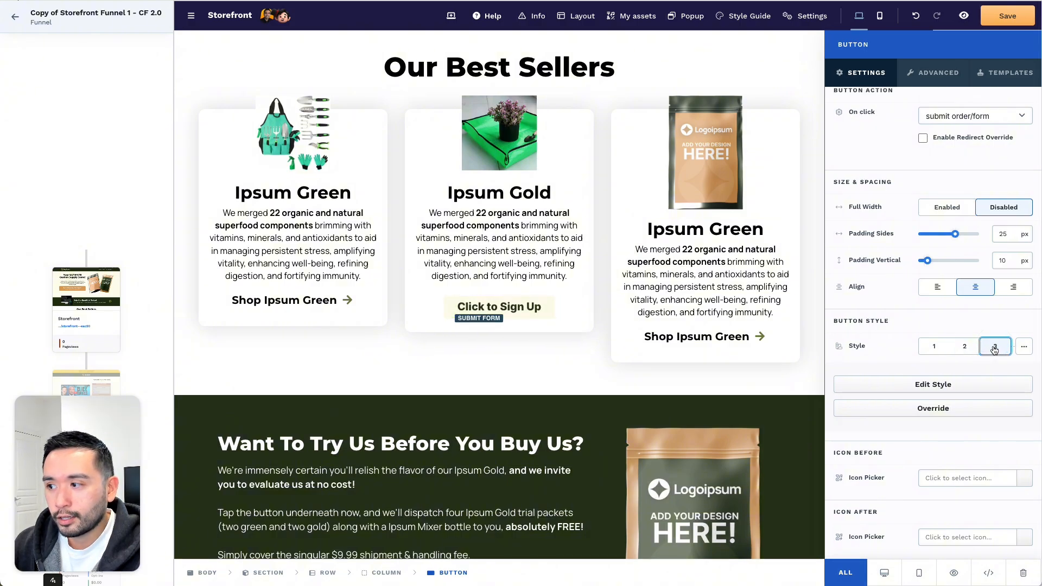
left_click(966, 349)
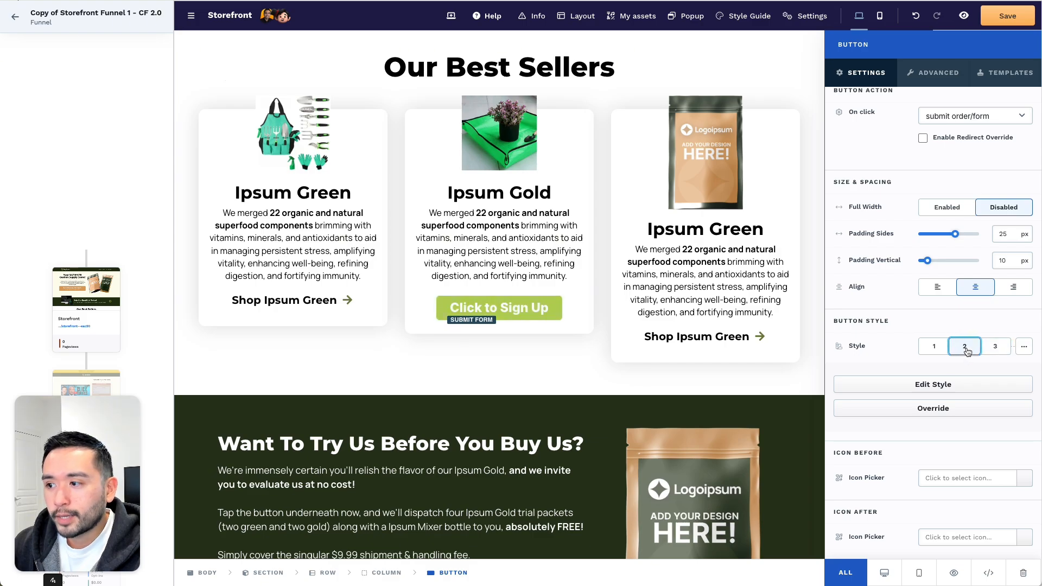
scroll(969, 341, "up", 1)
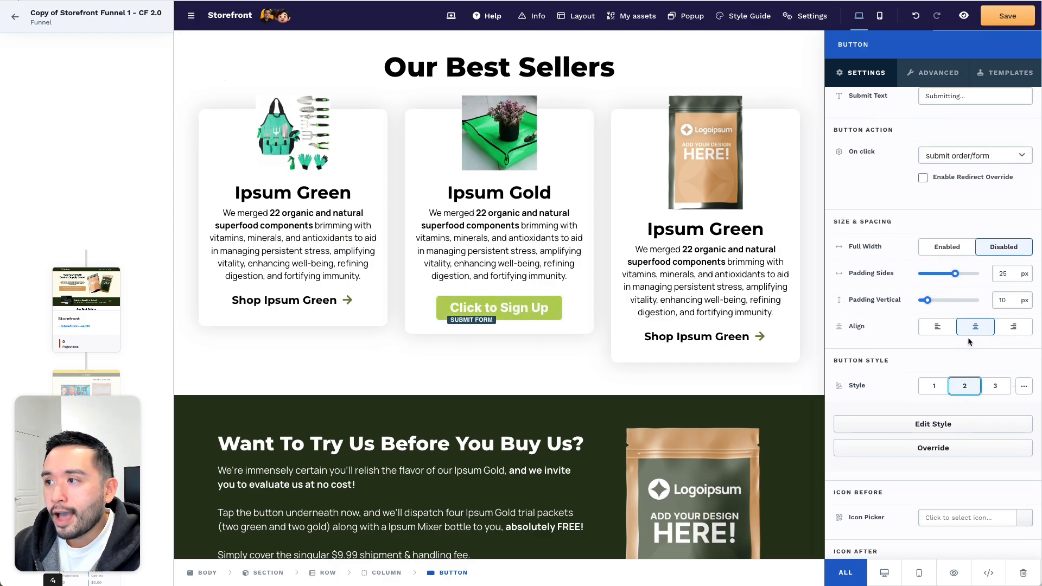
- Change the button's On click to 'go to...' Custom URL and save the page anyway
left_click(997, 160)
left_click(933, 194)
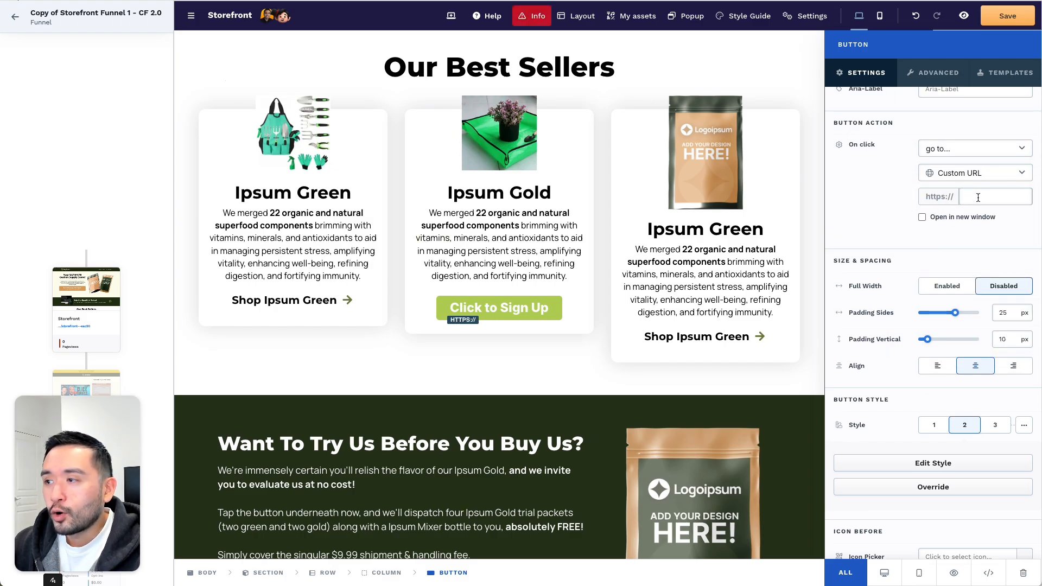
left_click(1007, 16)
left_click(646, 341)
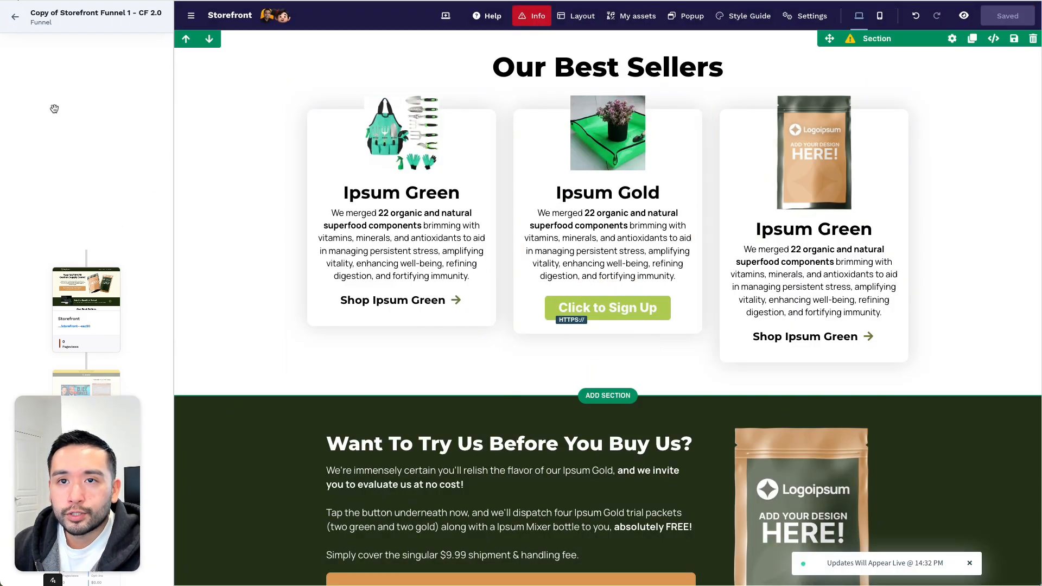
left_click_drag(60, 448, 918, 423)
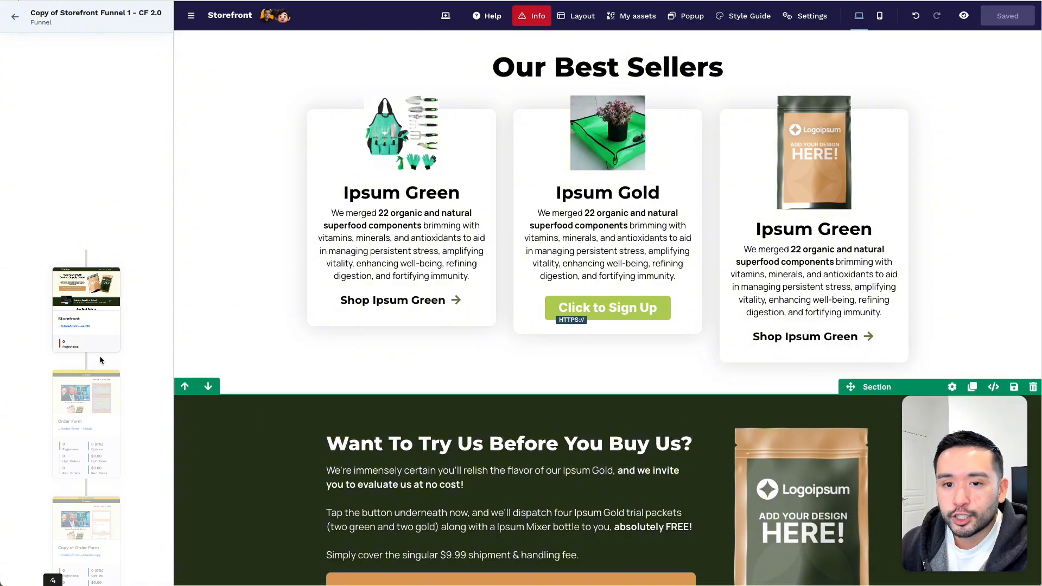
- Preview the Copy of Order Form page as visitors see it
scroll(100, 357, "down", 4)
left_click(87, 350)
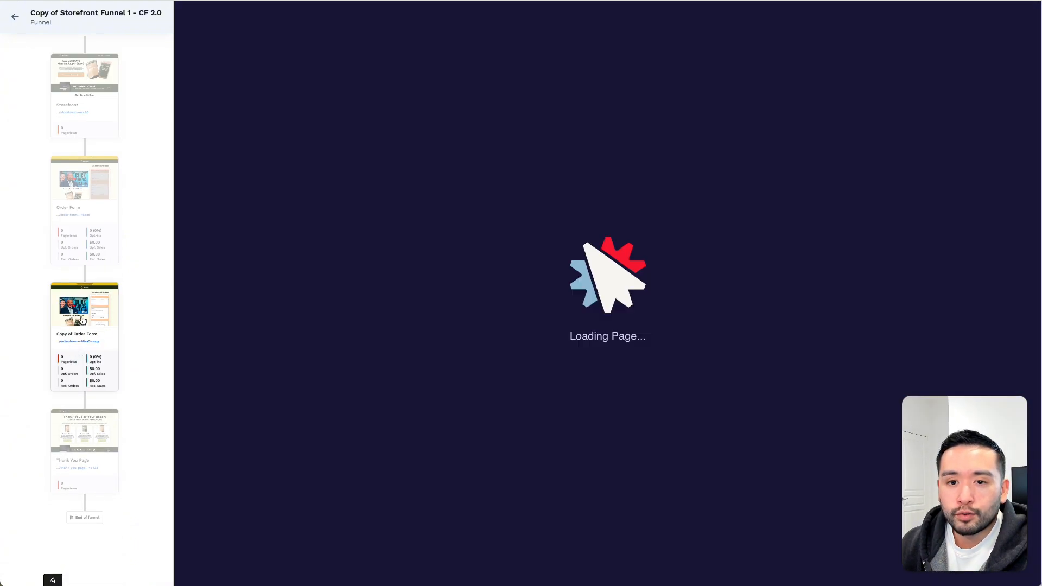
scroll(682, 275, "up", 9)
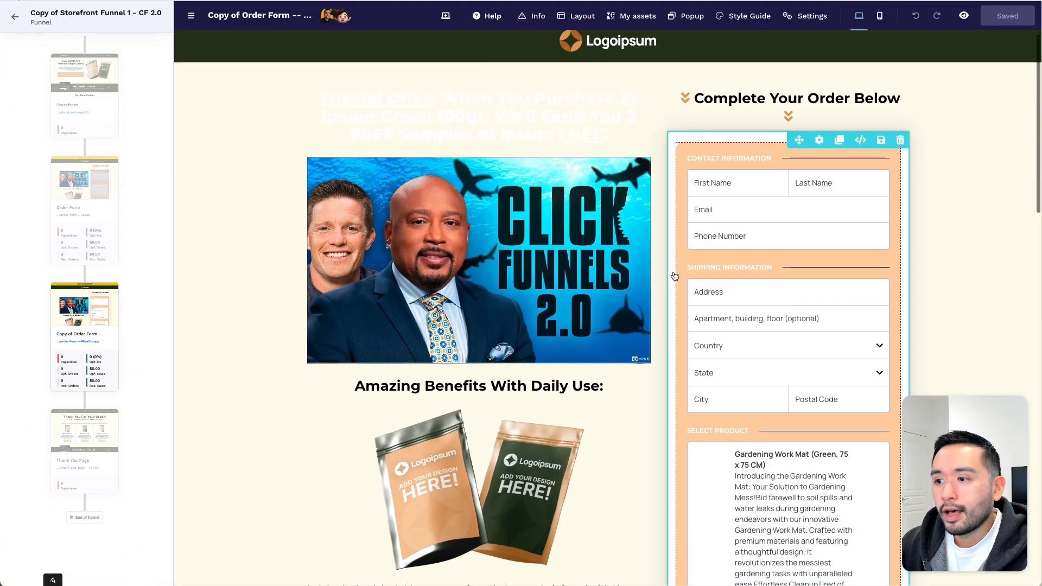
left_click(967, 17)
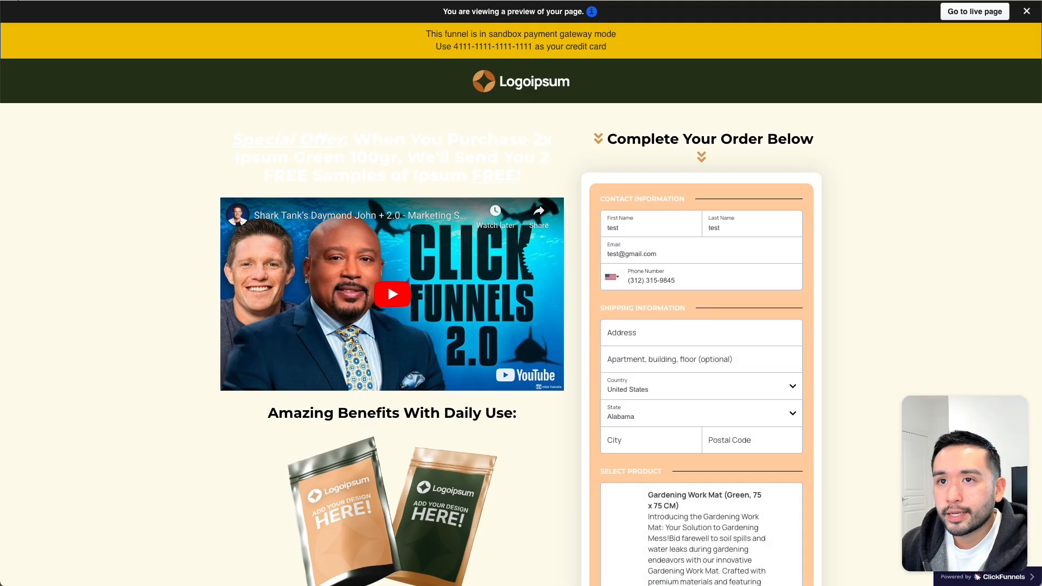
key("super+w")
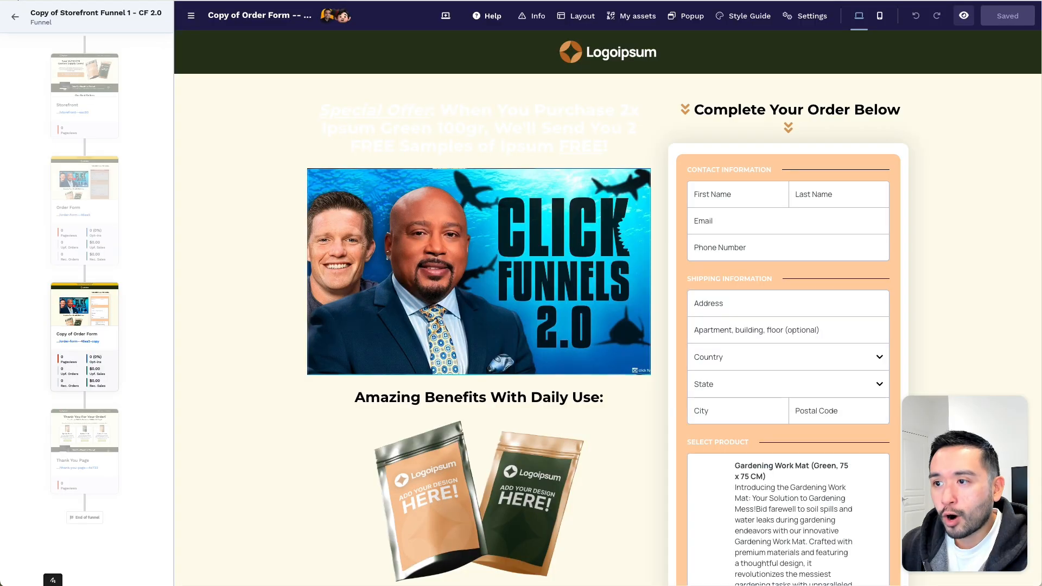
left_click(83, 95)
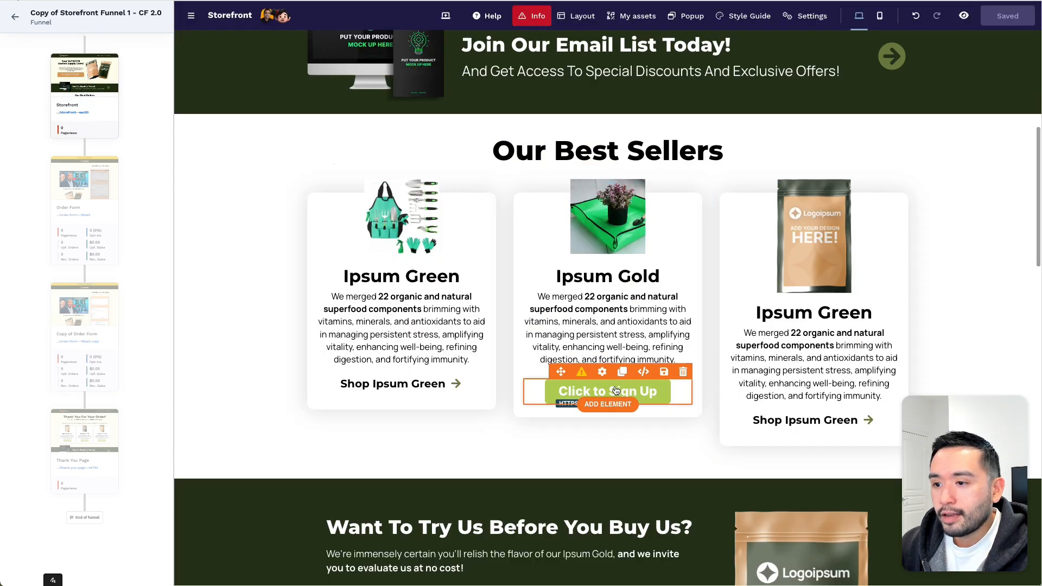
left_click(606, 383)
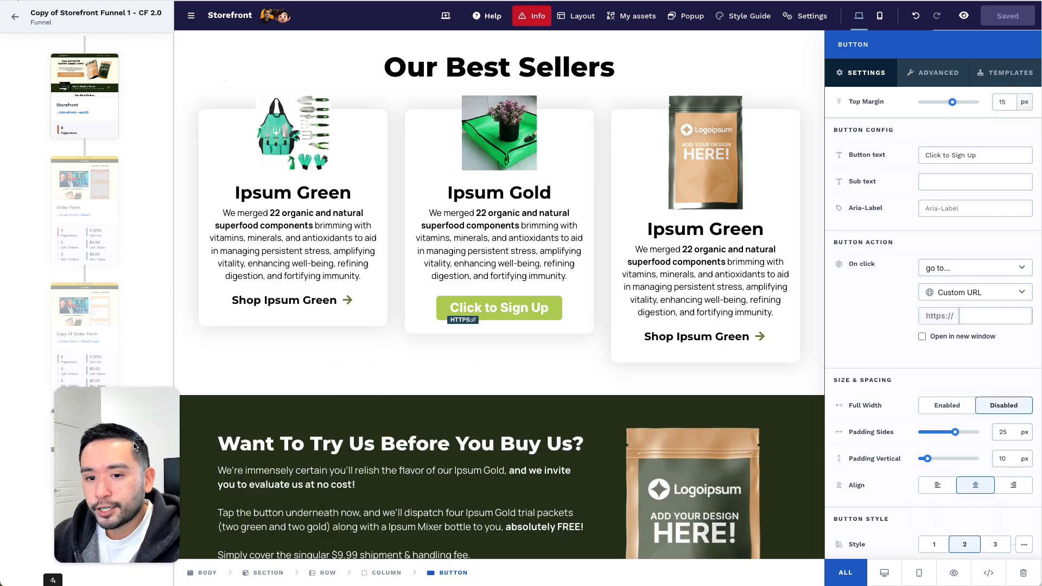
left_click(970, 323)
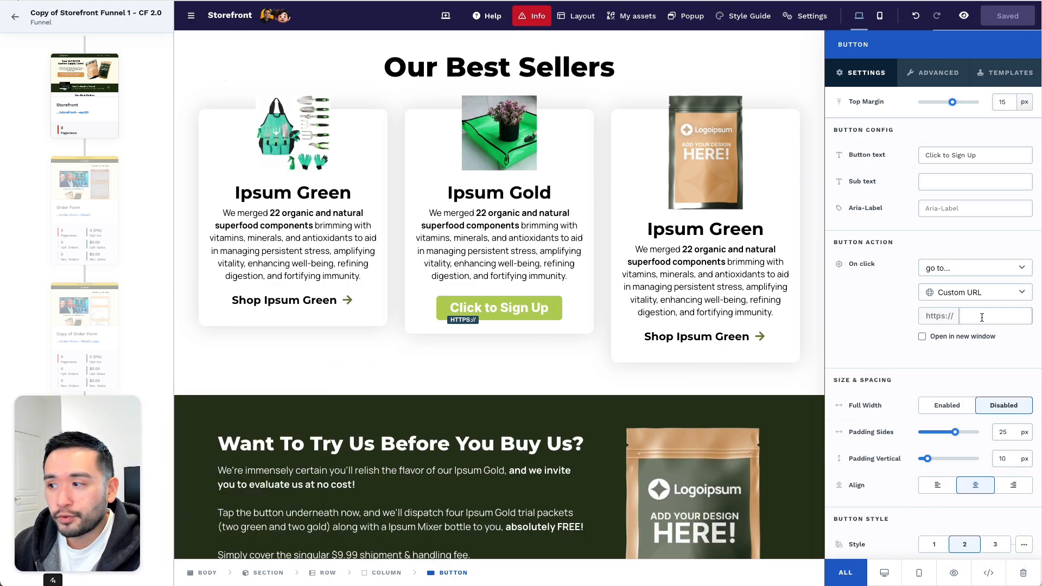
type("cf.kennethfong.com")
left_click(1007, 21)
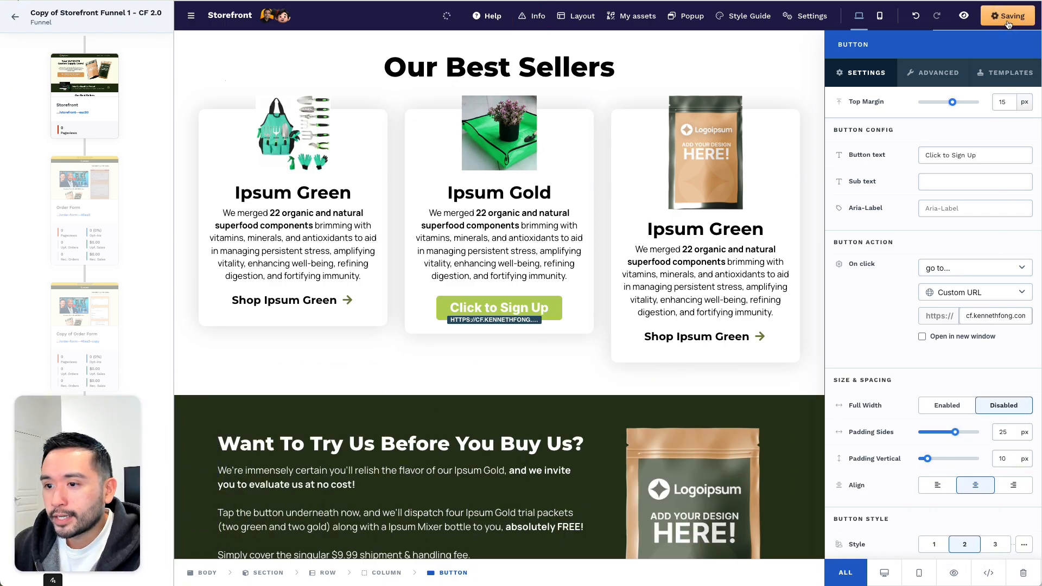
key("Escape")
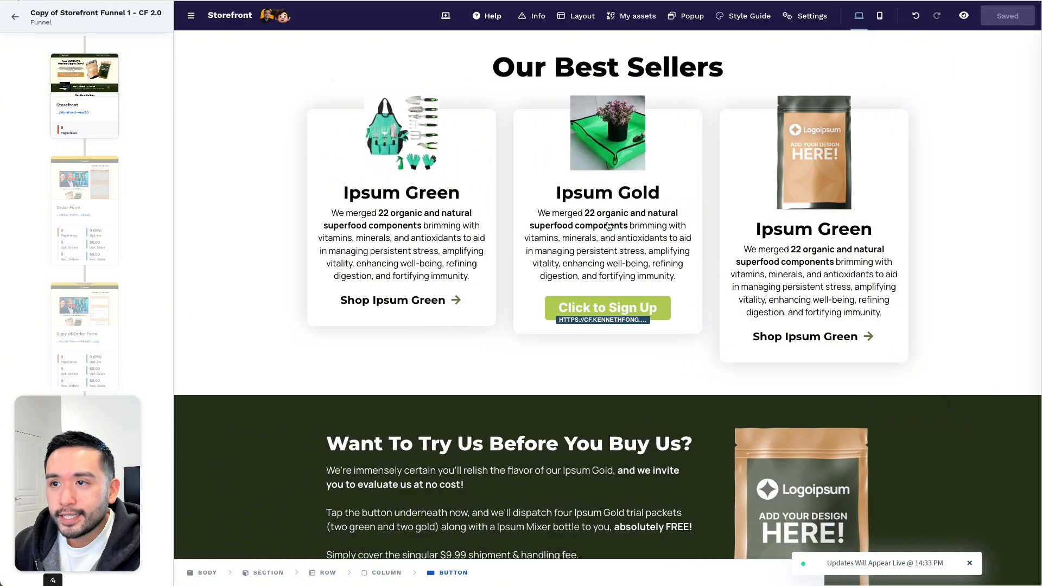
left_click_drag(84, 478, 913, 440)
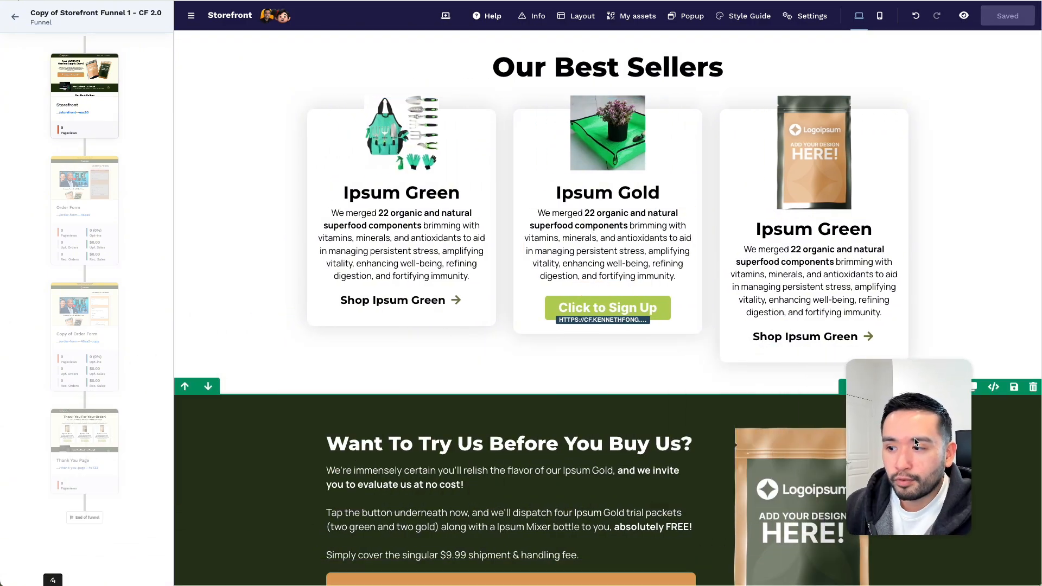
left_click(82, 203)
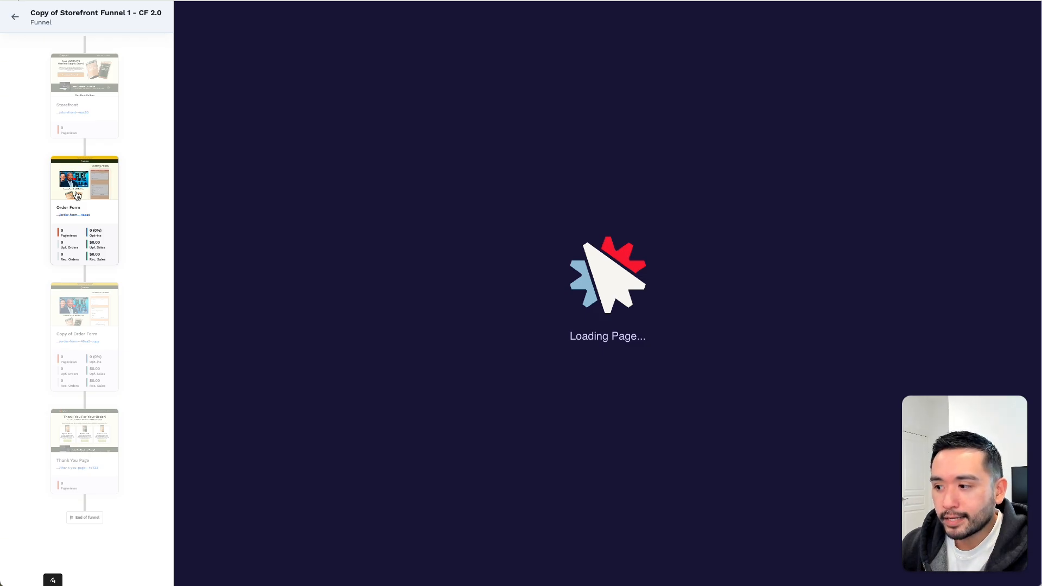
- Give the Special Offer headline Style S and the black text colour
scroll(578, 263, "up", 4)
scroll(582, 264, "up", 3)
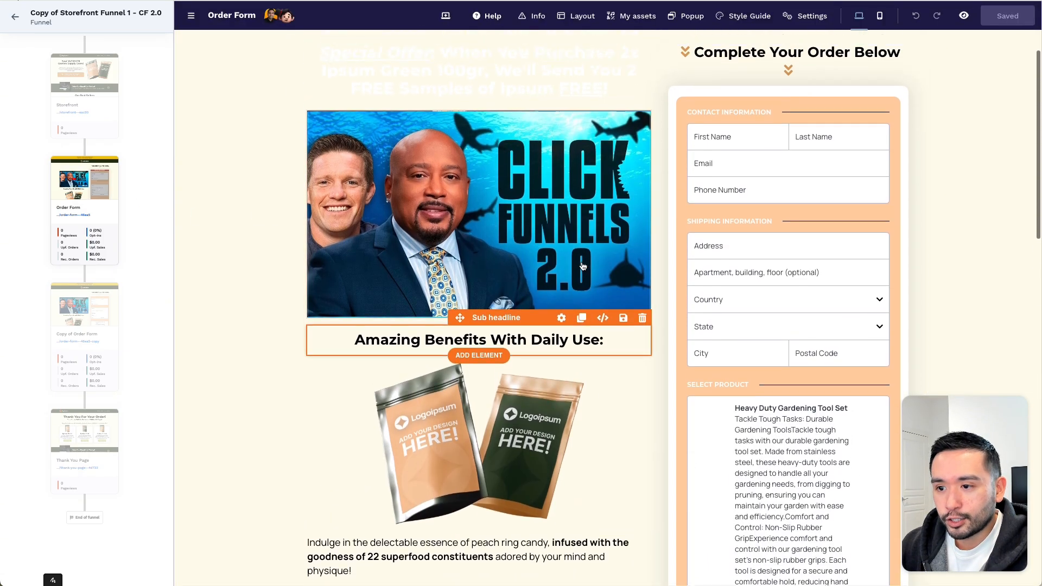
left_click(576, 109)
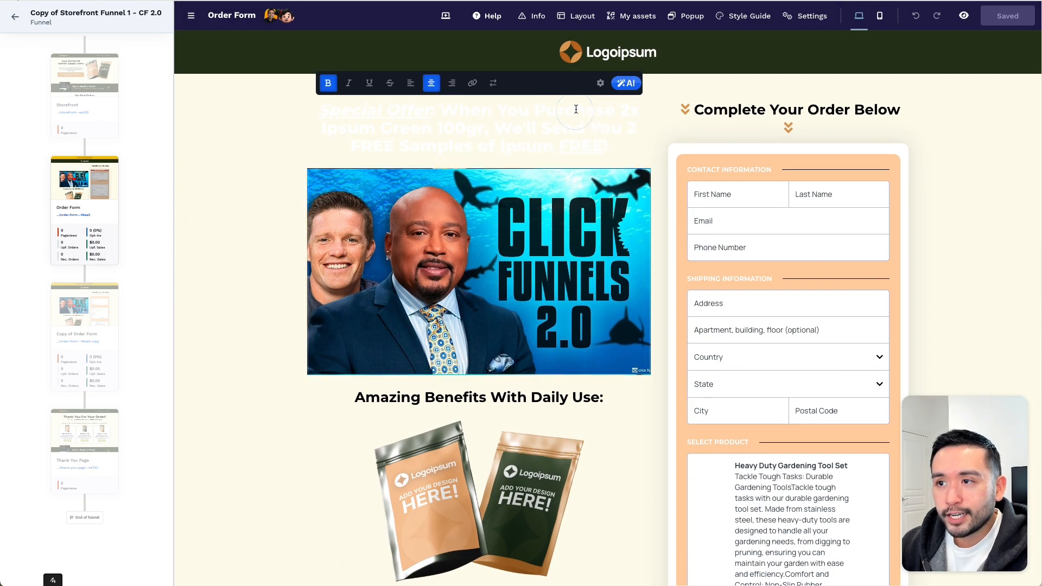
triple_click(505, 122)
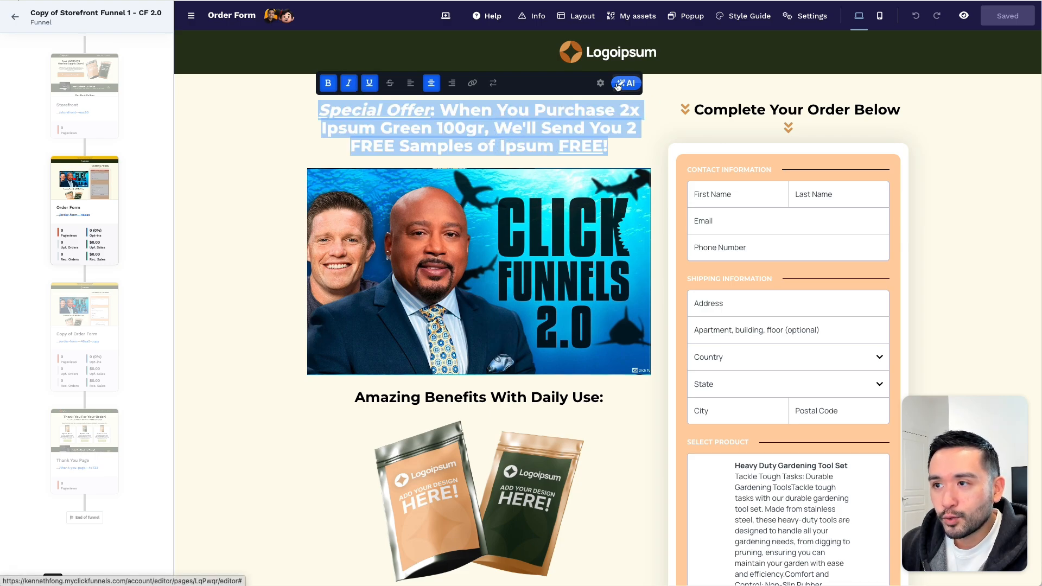
left_click(685, 94)
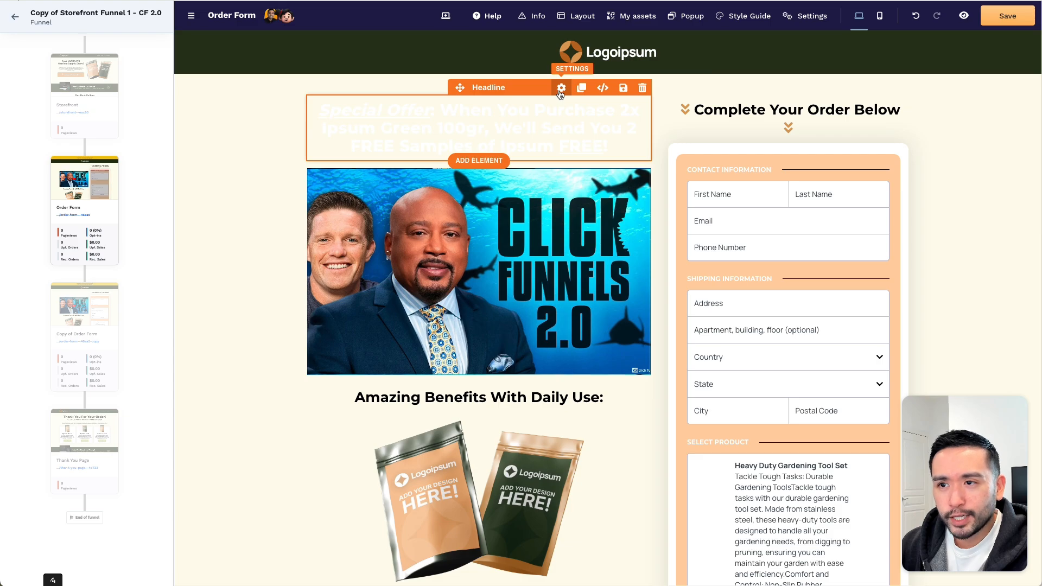
left_click(562, 88)
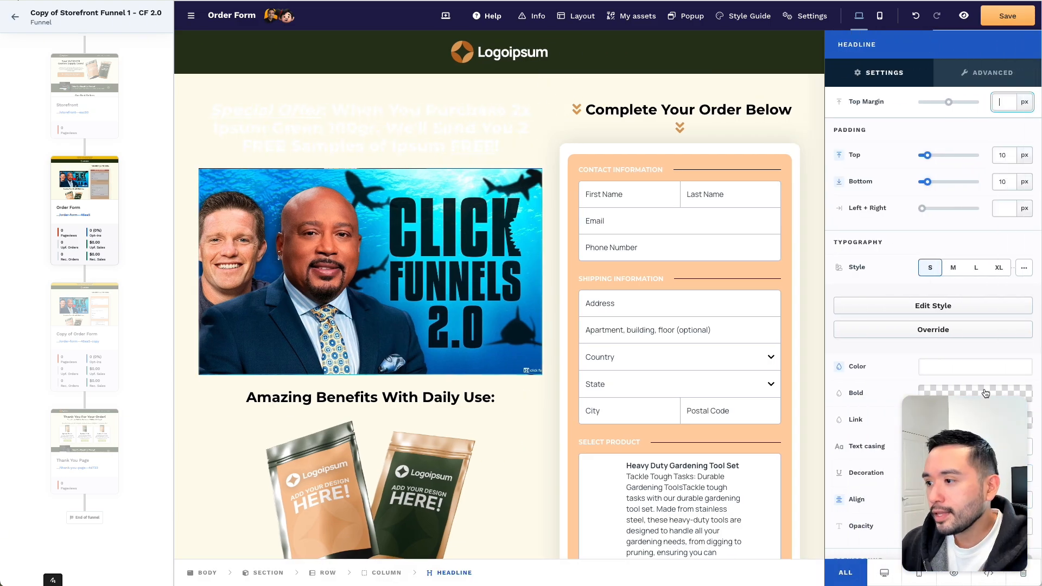
left_click(959, 269)
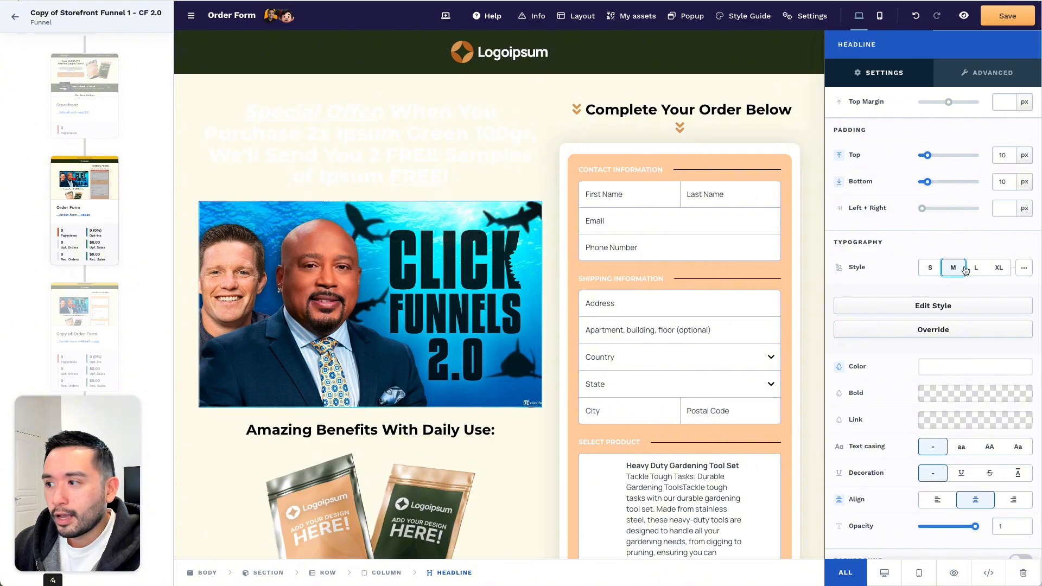
left_click(974, 269)
left_click(934, 272)
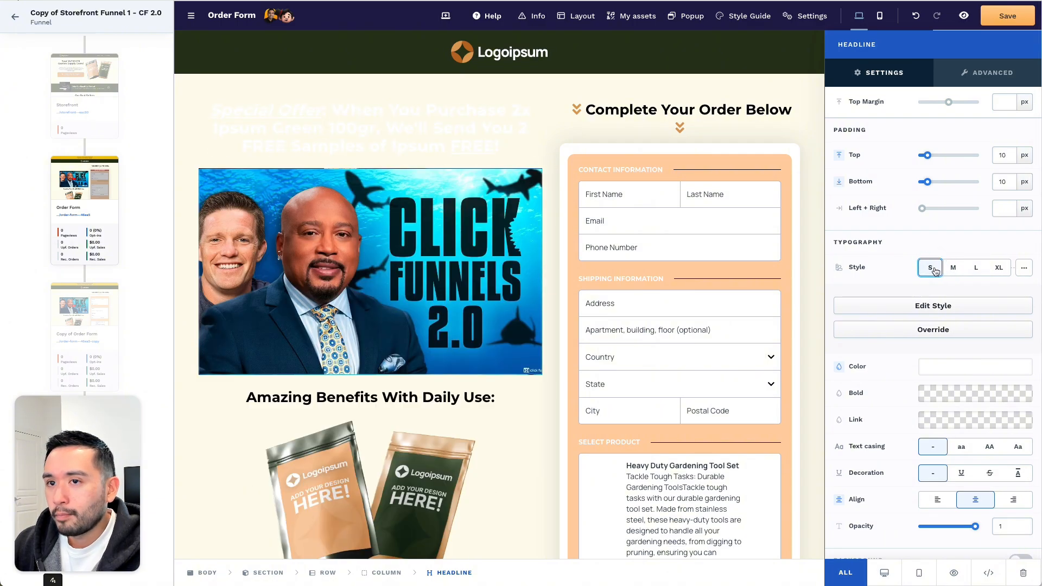
left_click(939, 366)
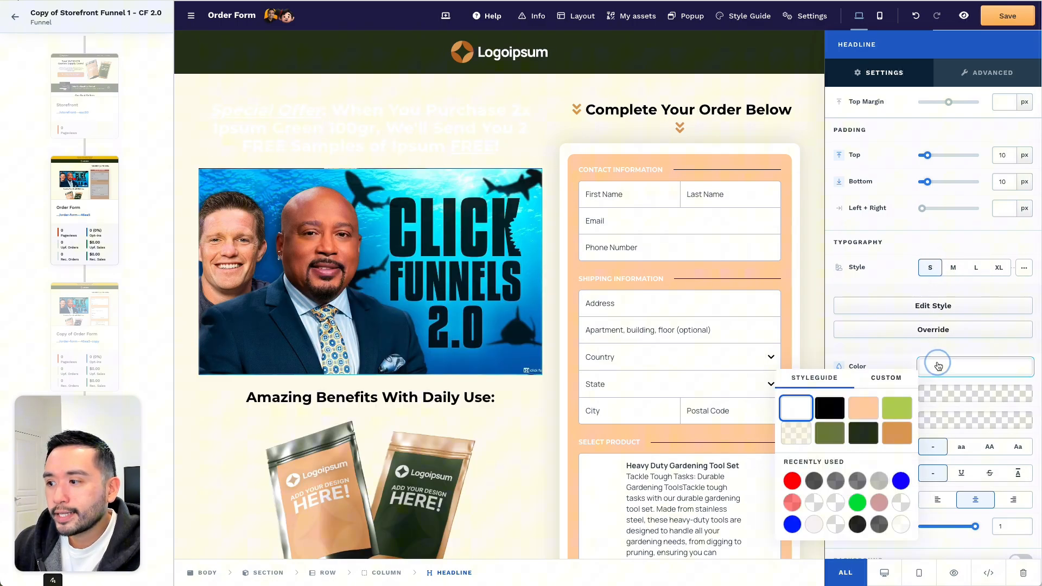
left_click(834, 429)
left_click(831, 411)
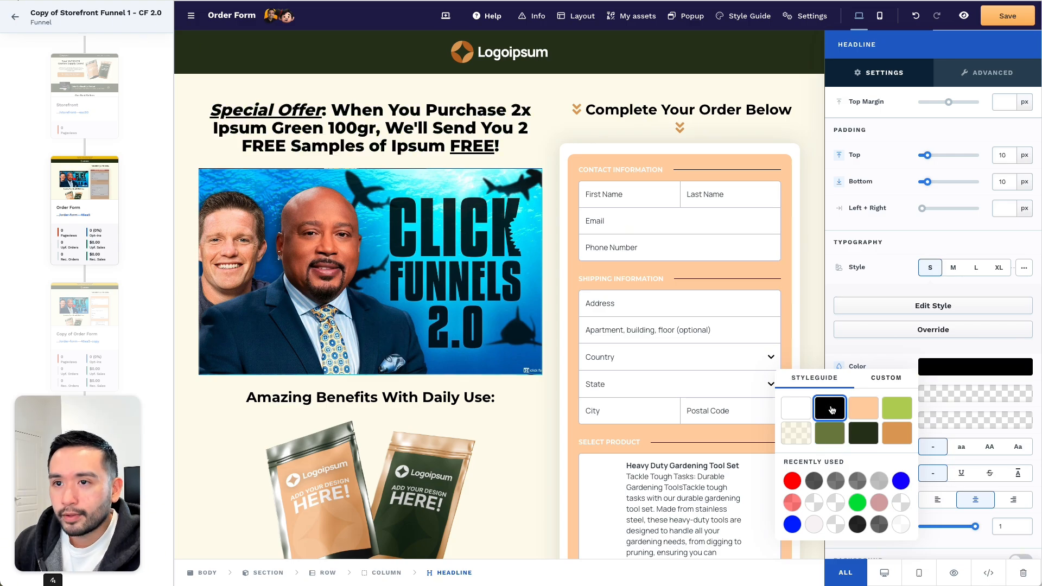
- Set the Complete Your Order Below sub headline to Style S
left_click(551, 130)
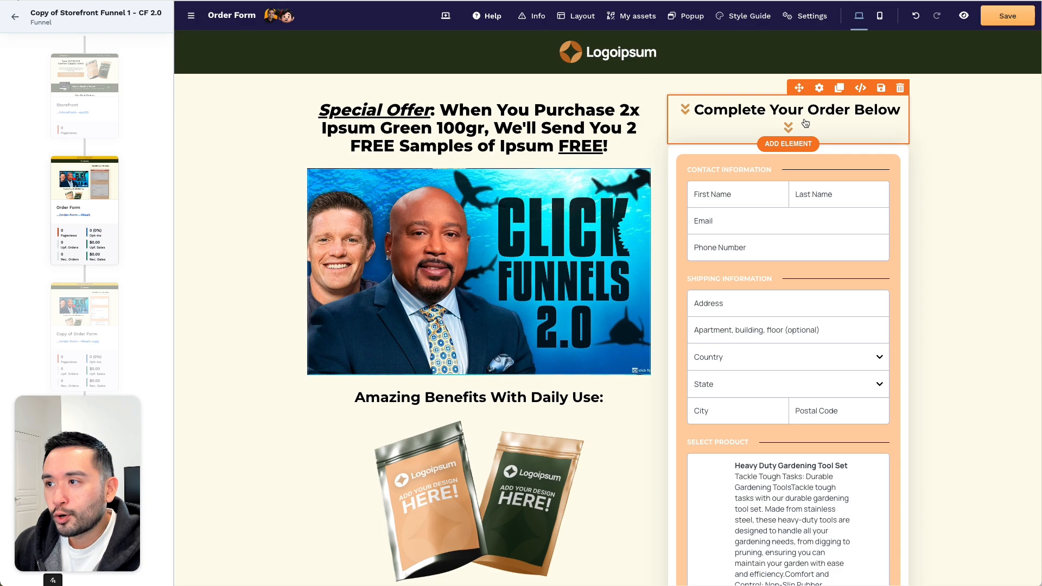
left_click(818, 89)
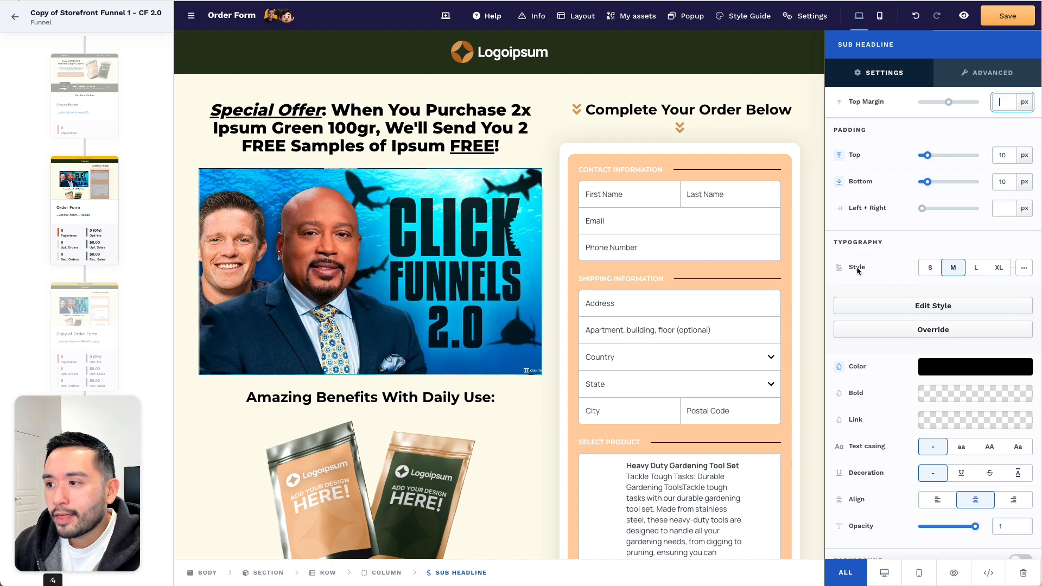
left_click(930, 268)
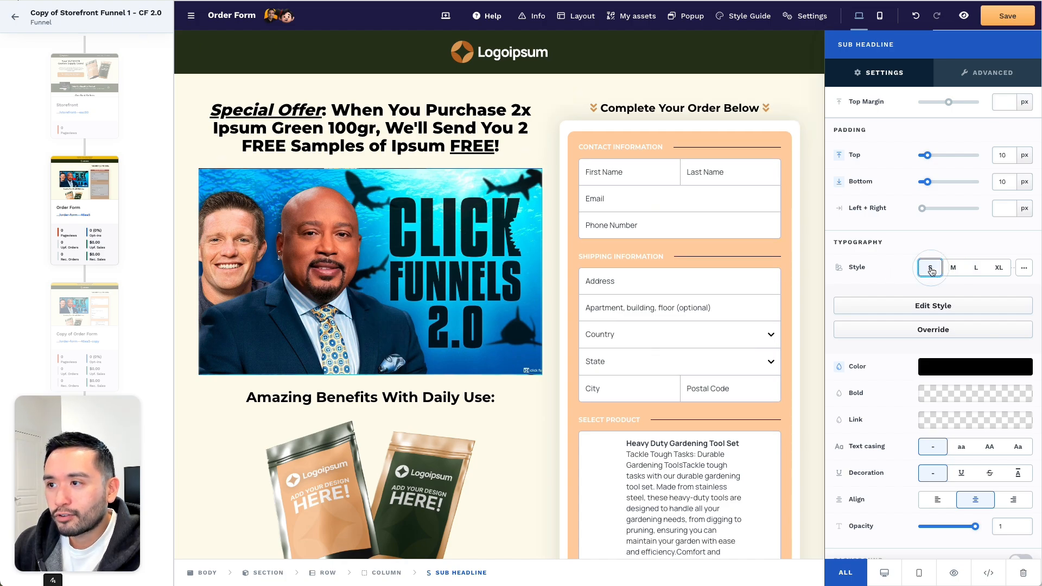
- Review the Order Form page's Heavy Duty Gardening Tool Set, delivery, payment and Complete My Order sections
left_click(781, 98)
scroll(462, 233, "down", 3)
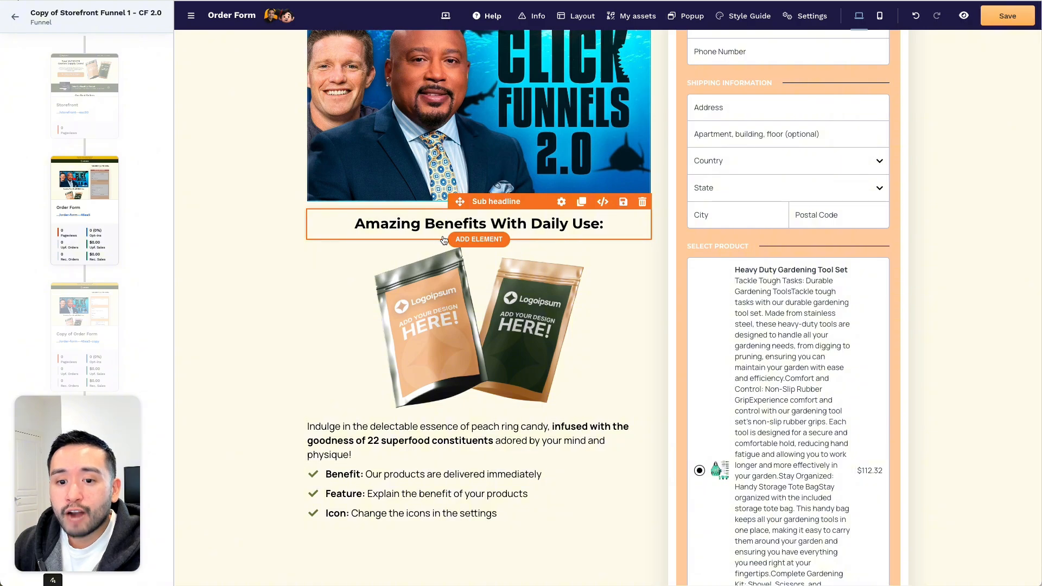
scroll(443, 239, "up", 2)
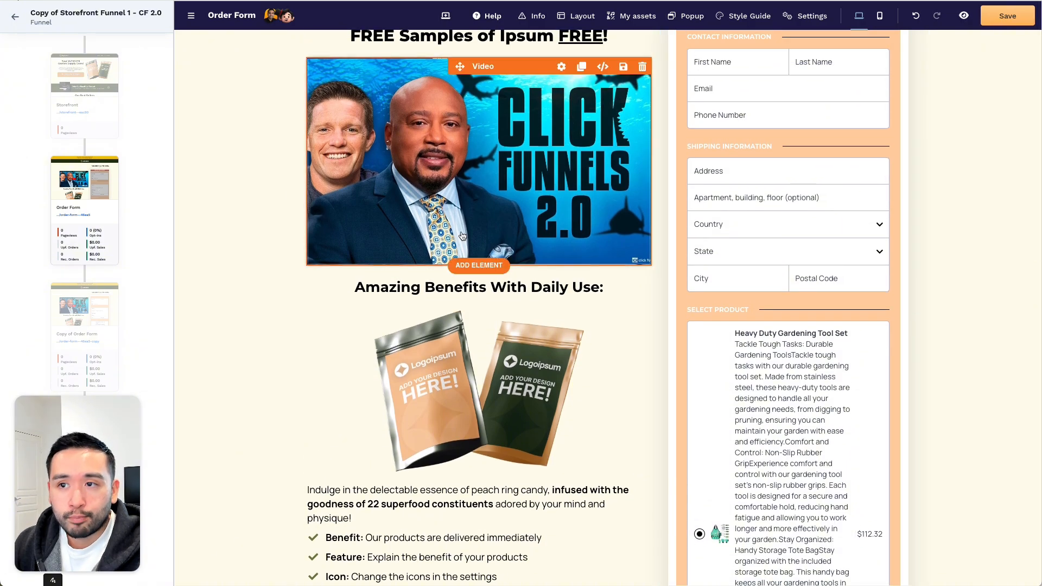
scroll(462, 235, "up", 2)
scroll(461, 228, "down", 3)
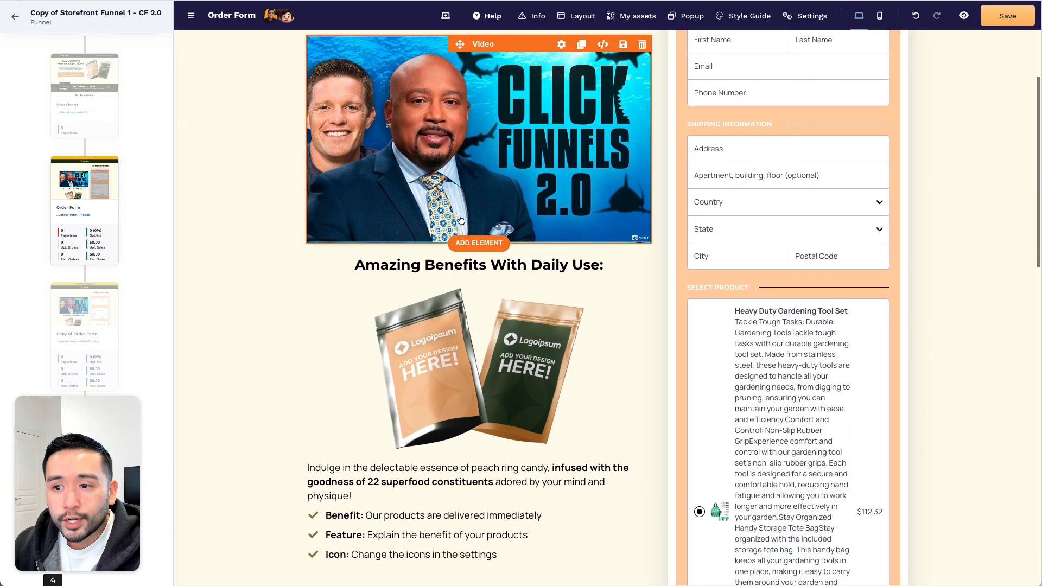
scroll(460, 220, "down", 5)
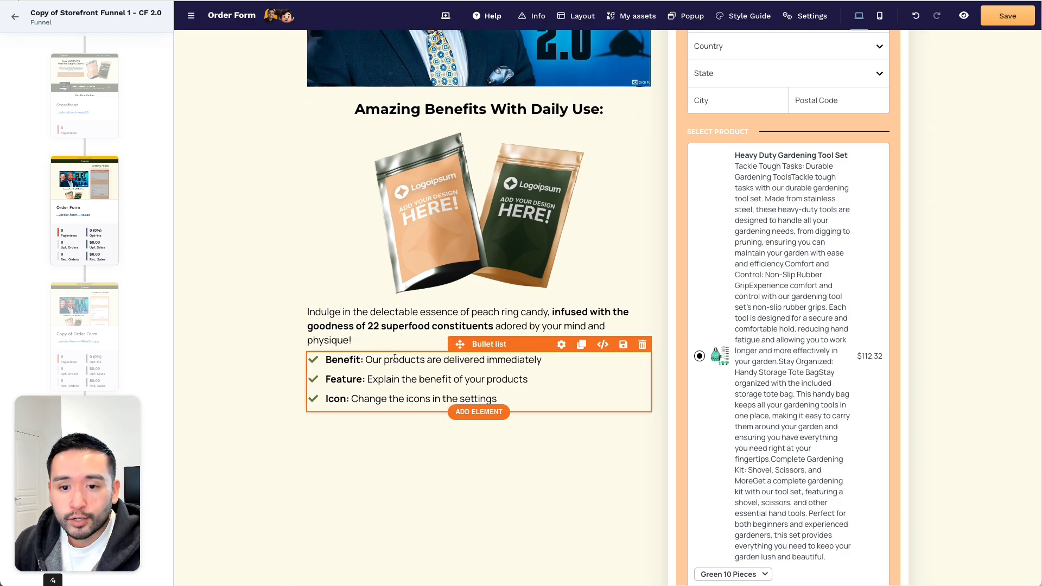
scroll(400, 356, "up", 5)
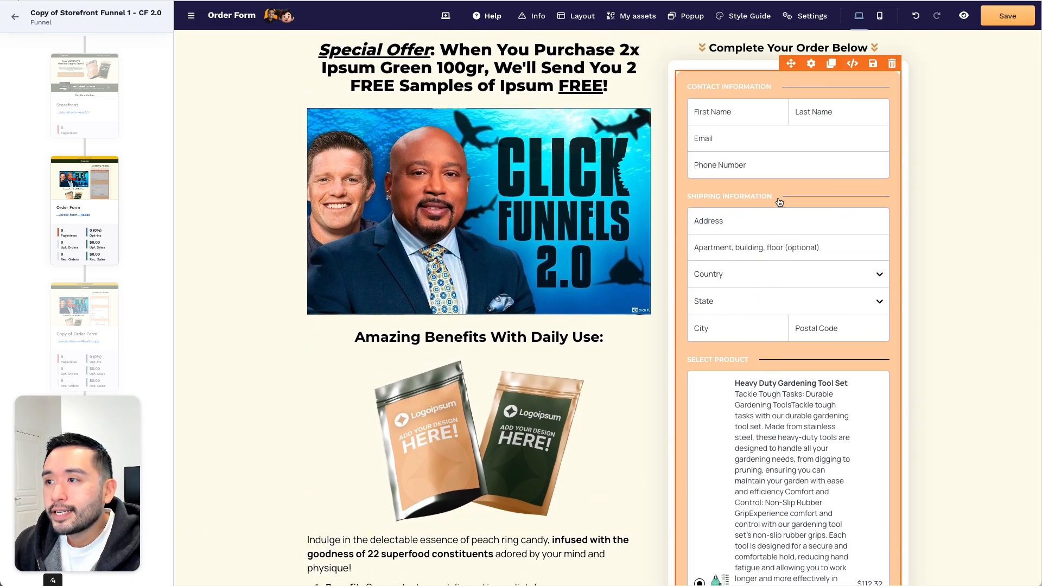
scroll(791, 131, "down", 1)
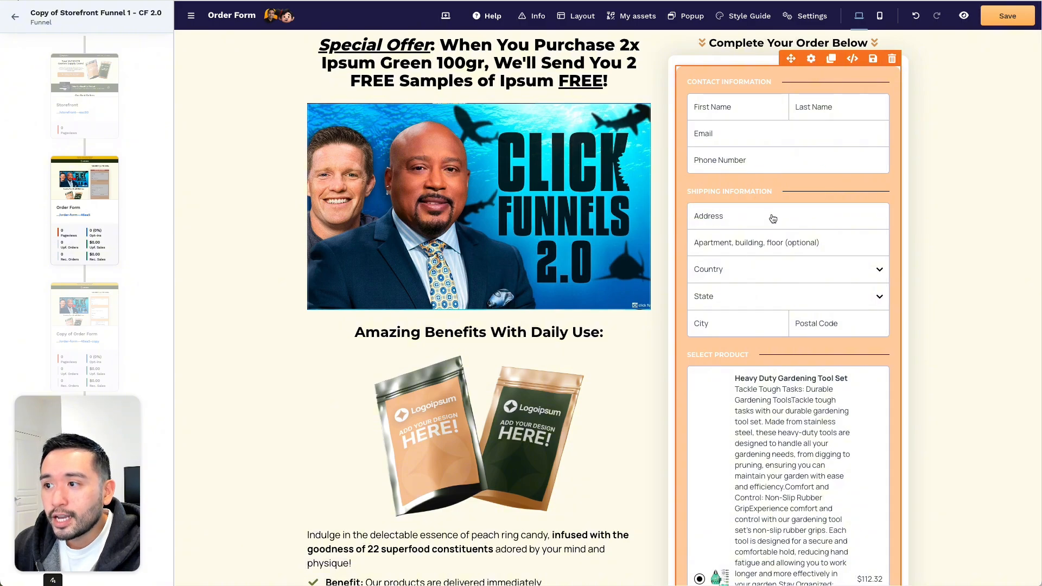
scroll(760, 260, "down", 5)
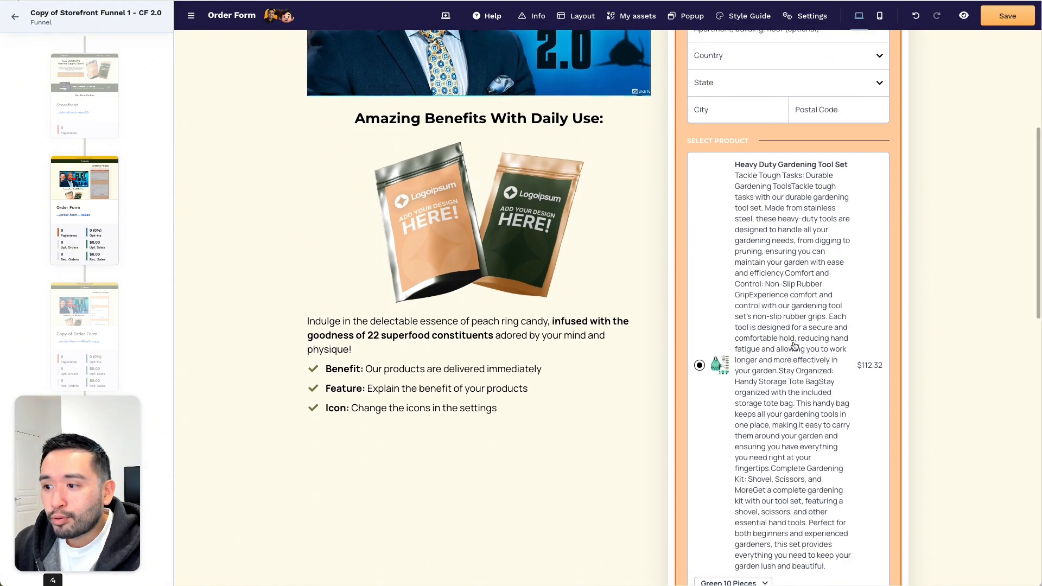
scroll(794, 346, "down", 4)
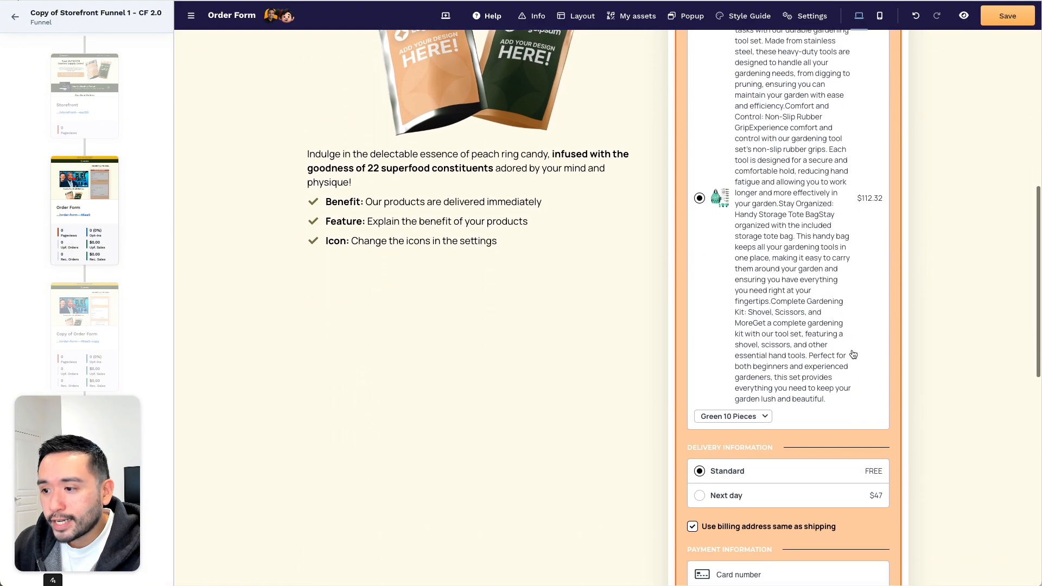
scroll(717, 435, "down", 4)
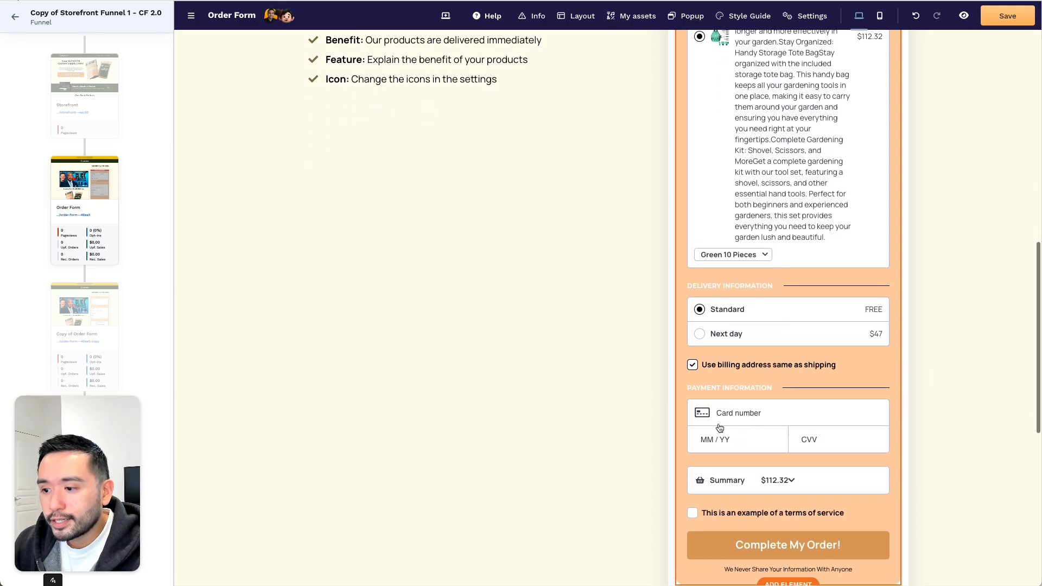
scroll(720, 428, "down", 2)
mouse_move(817, 356)
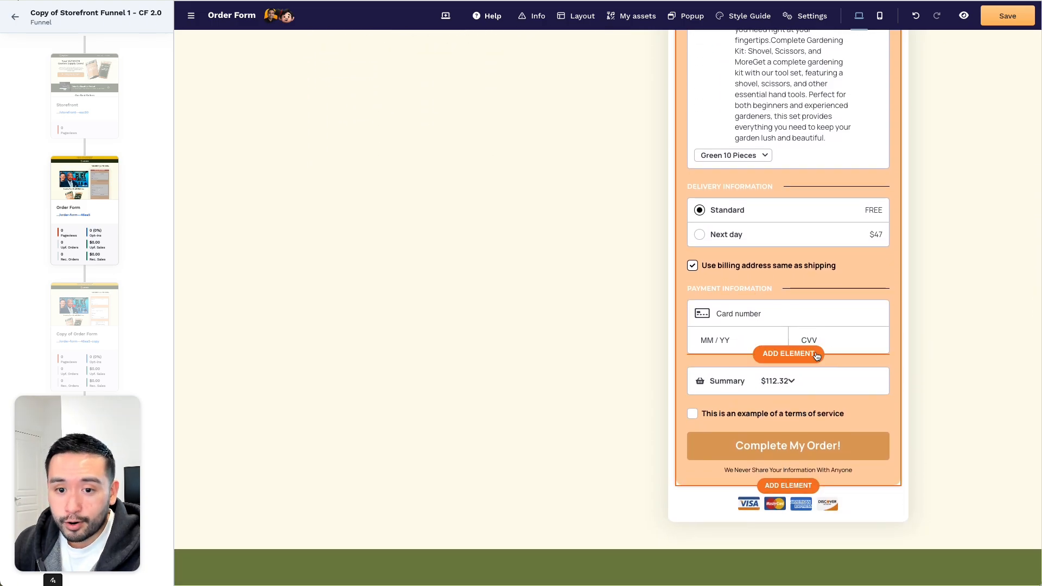
scroll(807, 356, "up", 12)
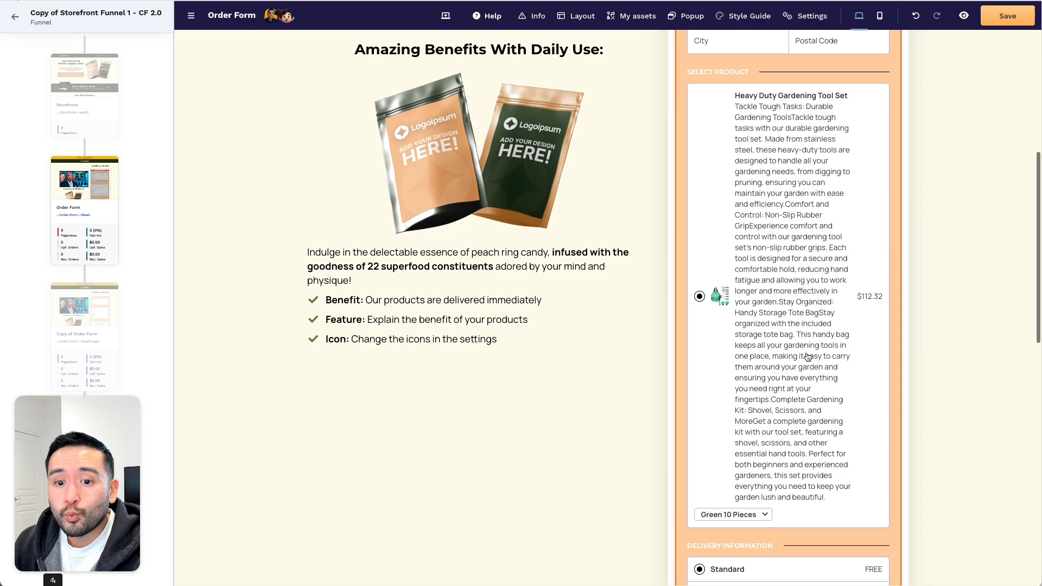
scroll(807, 356, "up", 5)
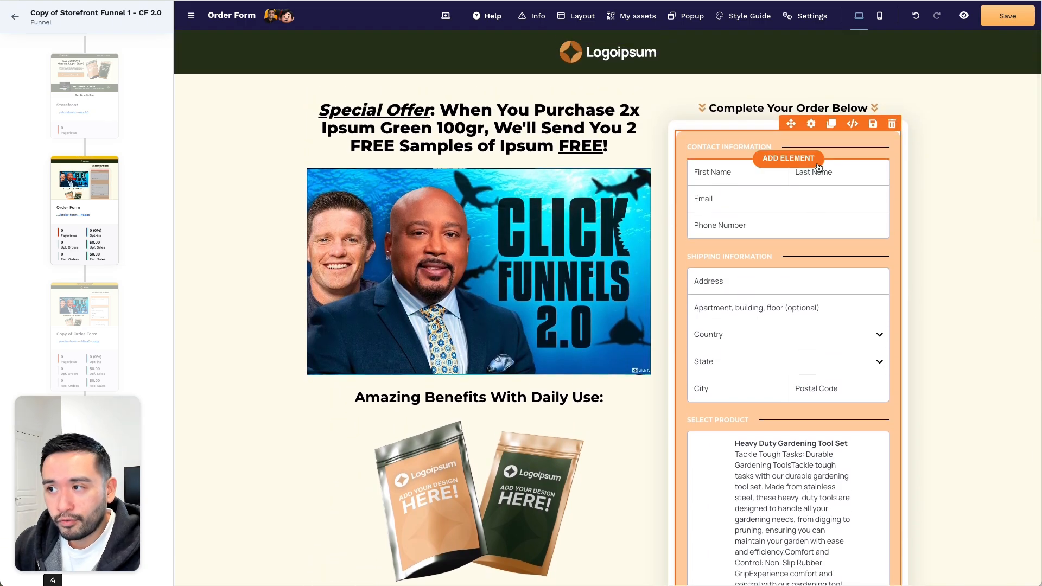
- Set the checkout form's Checkout Steps to 2 Step (Shipping and Payment)
left_click(811, 124)
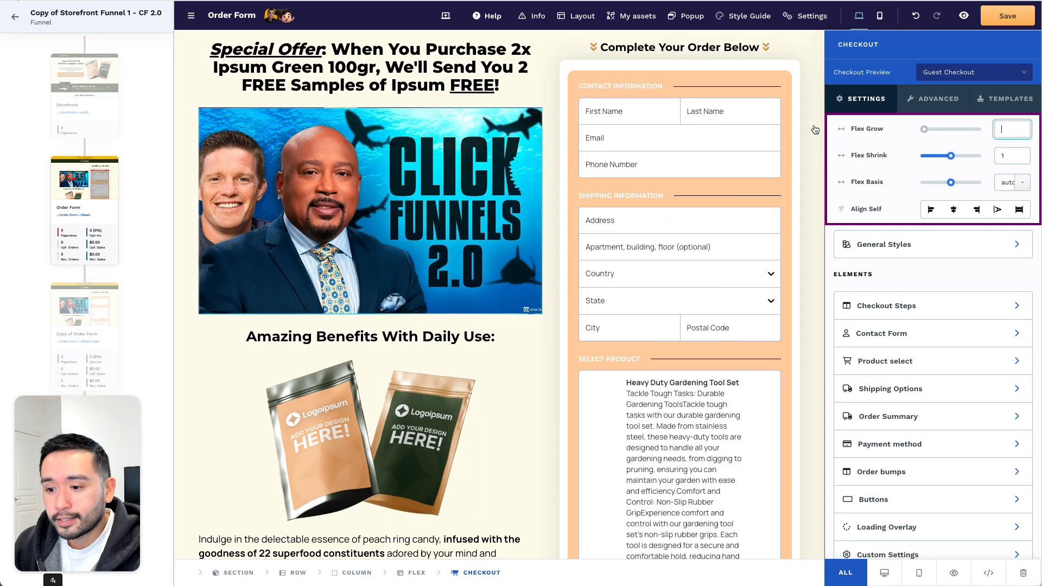
scroll(922, 288, "down", 1)
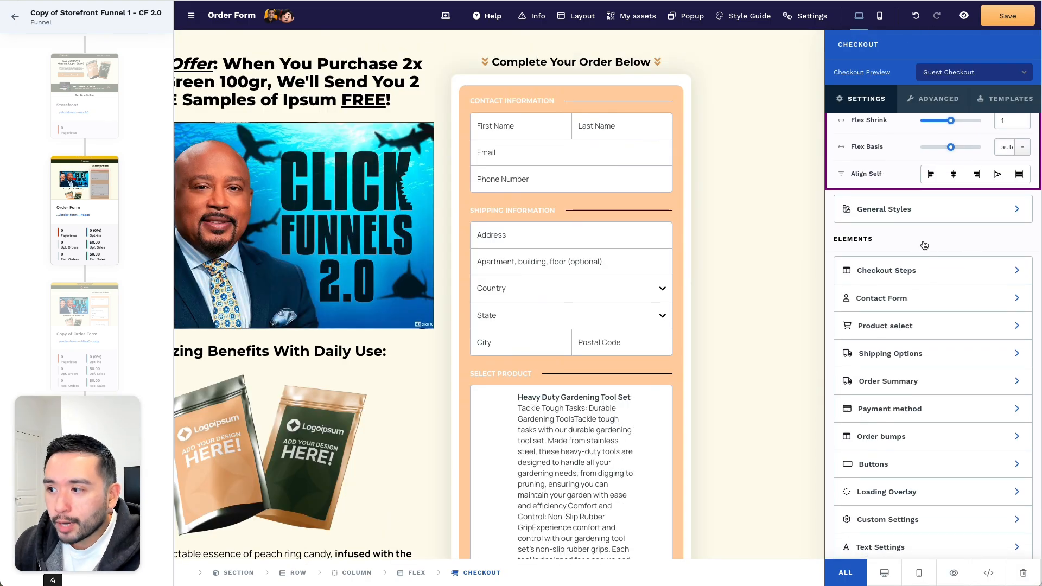
left_click(877, 272)
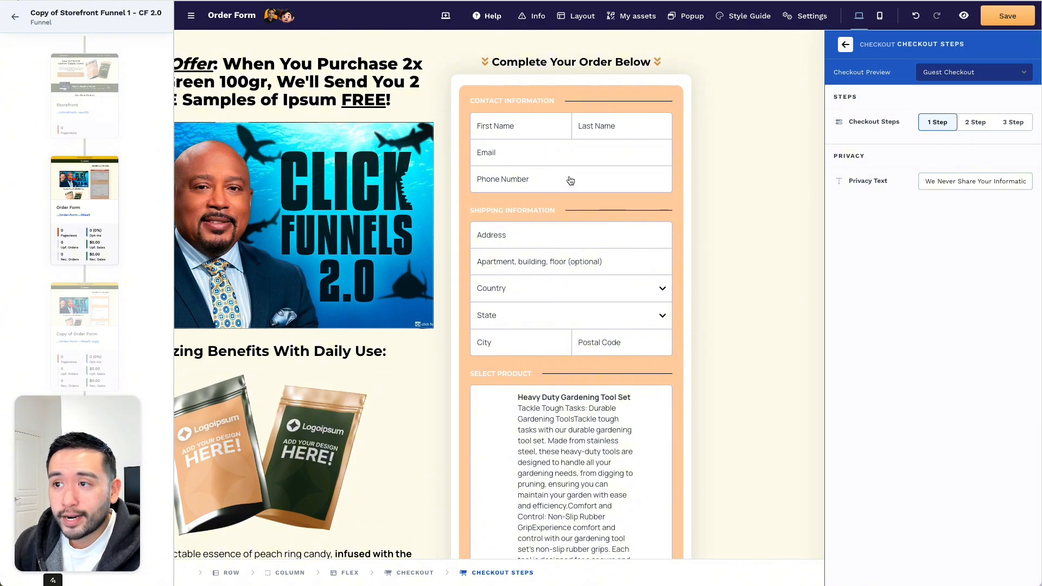
left_click(972, 125)
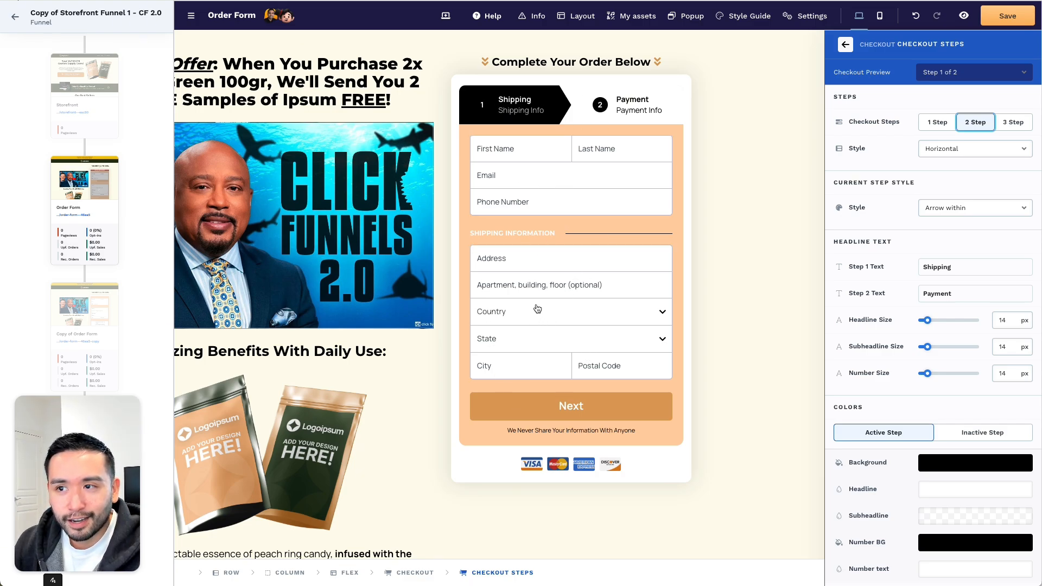
- Set Checkout Preview to Step 2 of 2 and inspect the Payment step
left_click(944, 72)
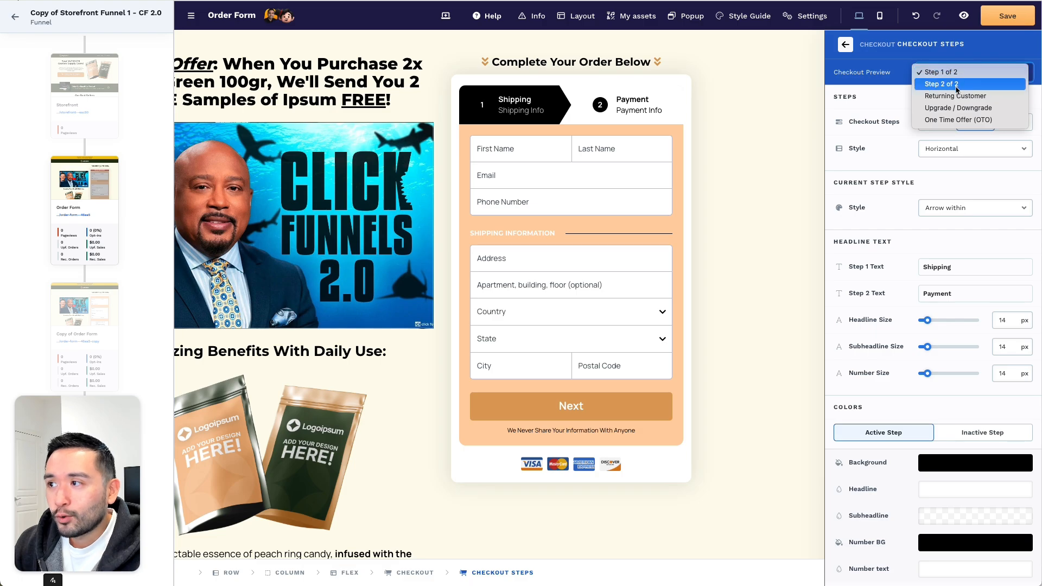
left_click(955, 85)
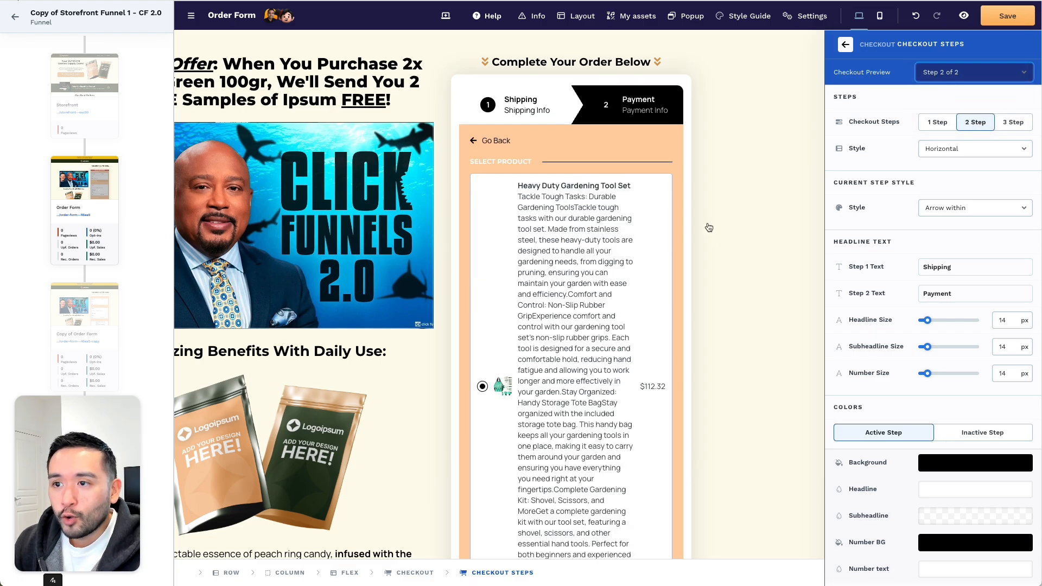
scroll(541, 246, "down", 3)
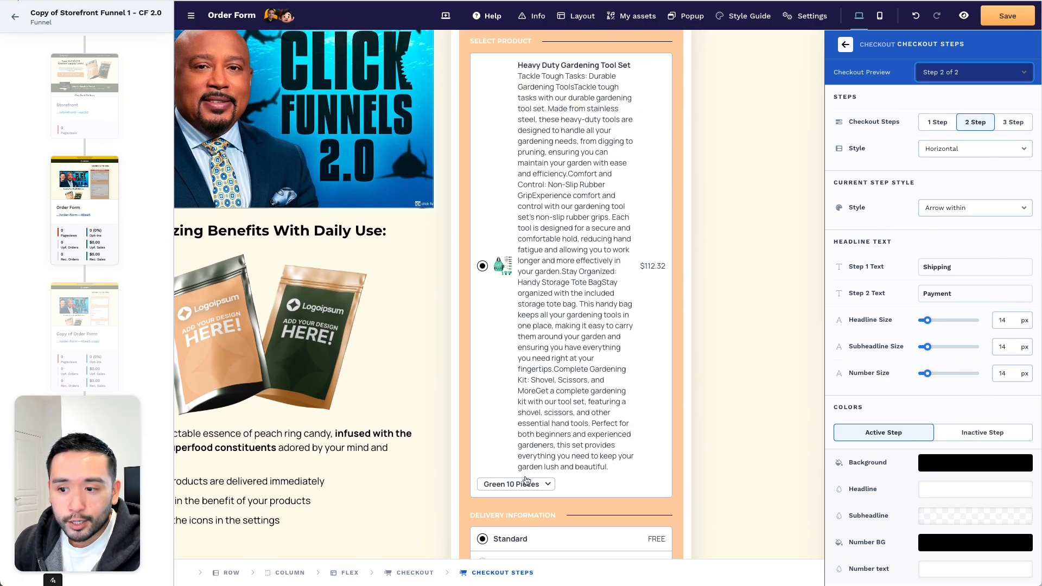
scroll(544, 455, "down", 5)
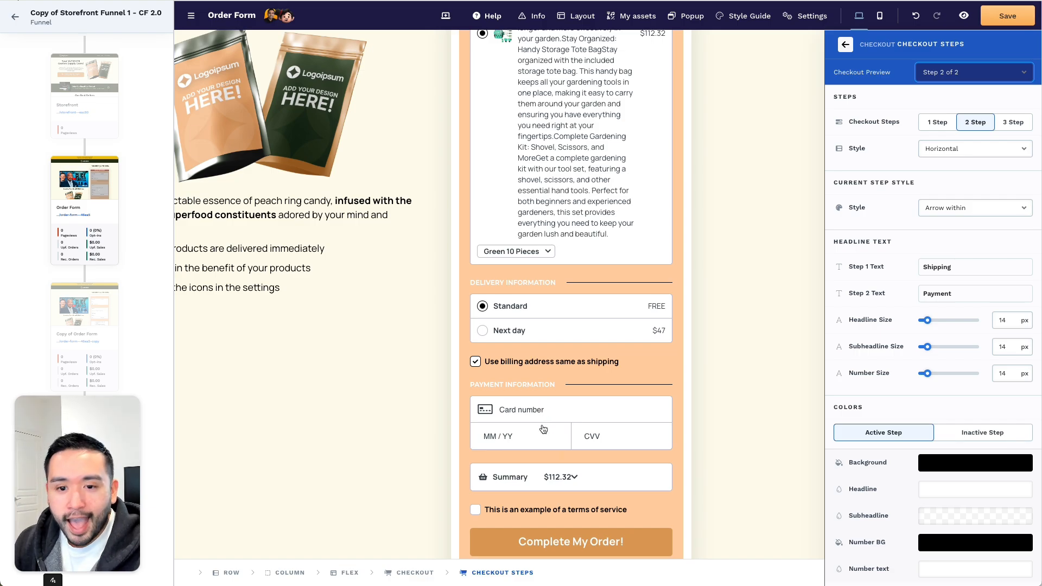
scroll(544, 428, "down", 2)
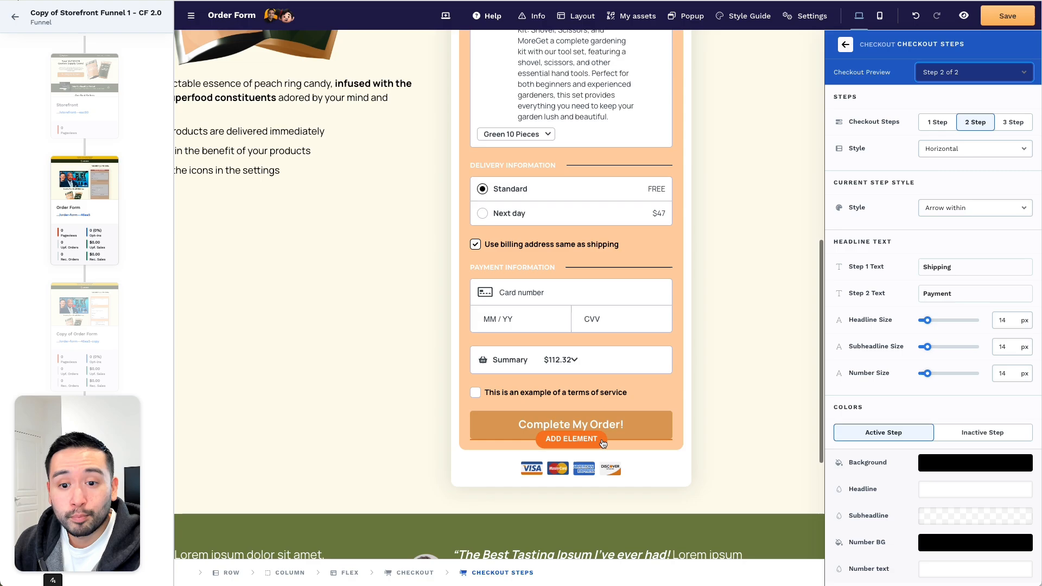
scroll(604, 434, "up", 9)
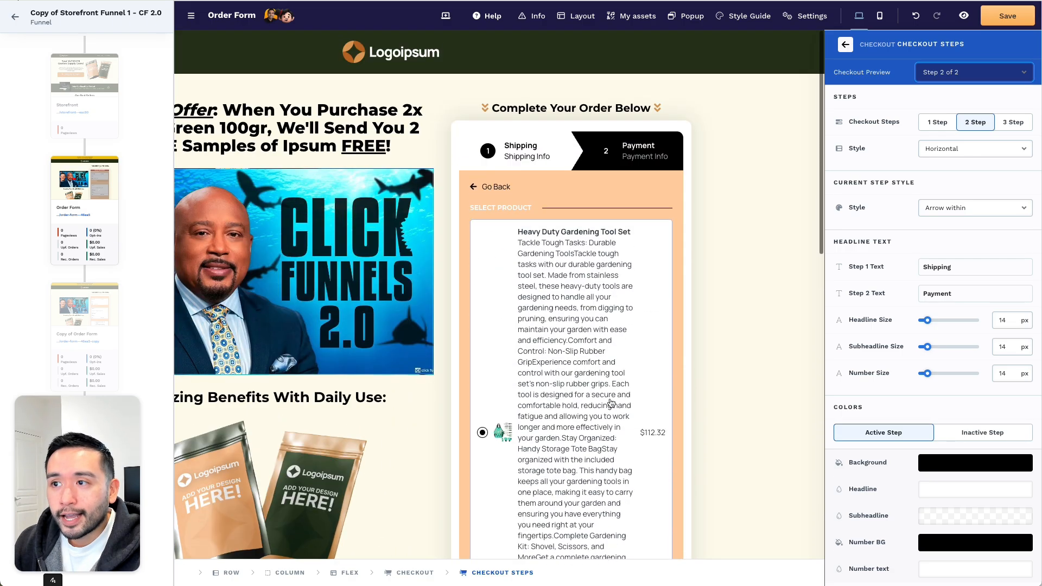
- Set Checkout Preview back to Step 1 of 2 (Shipping) and save the Order Form page
left_click(494, 188)
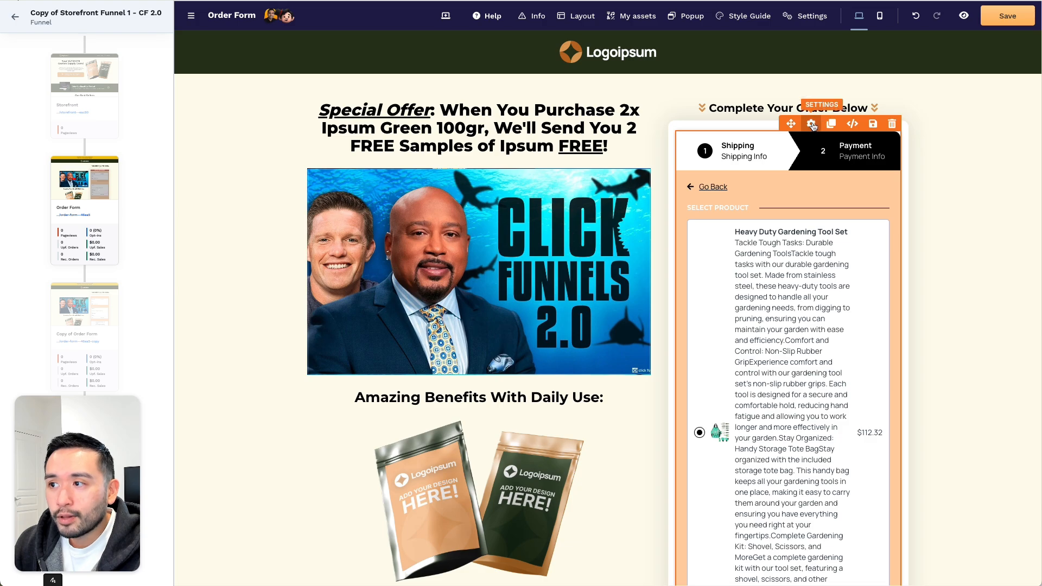
left_click(814, 127)
left_click(953, 76)
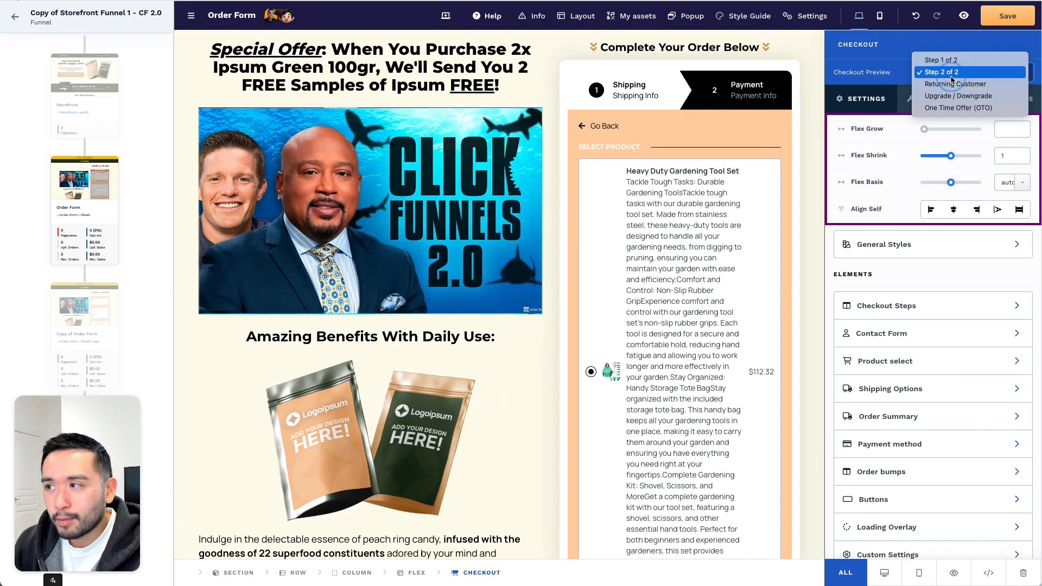
left_click(953, 61)
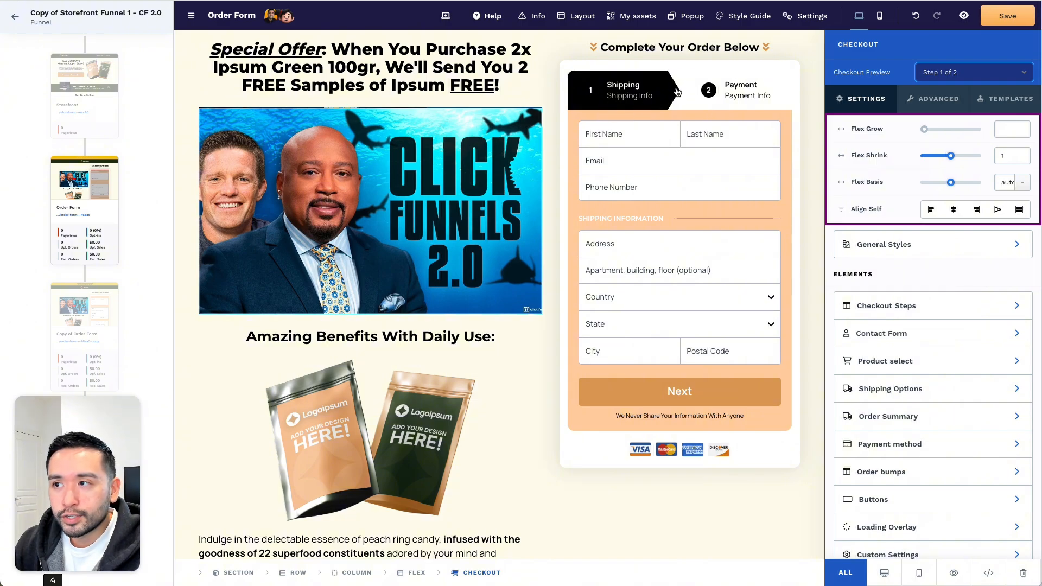
left_click(552, 49)
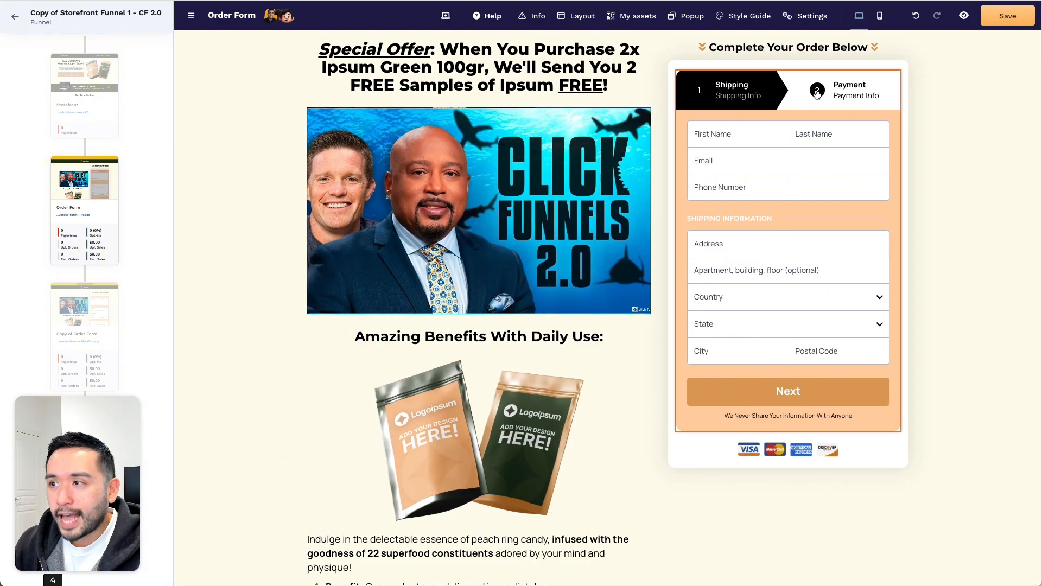
left_click(1021, 16)
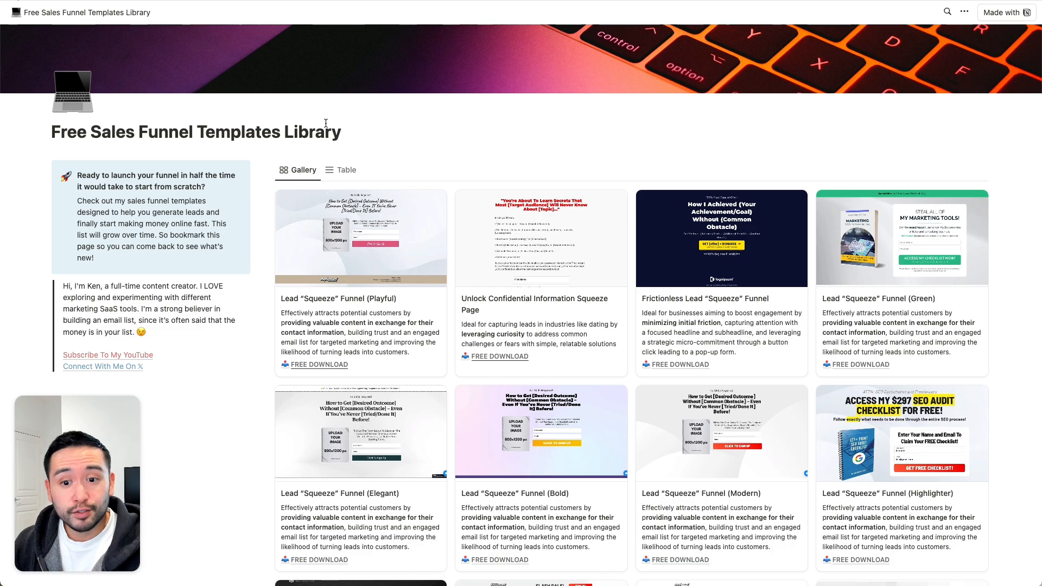
- Scroll through the Notion gallery of lead squeeze funnel templates with FREE DOWNLOAD links
scroll(461, 140, "down", 5)
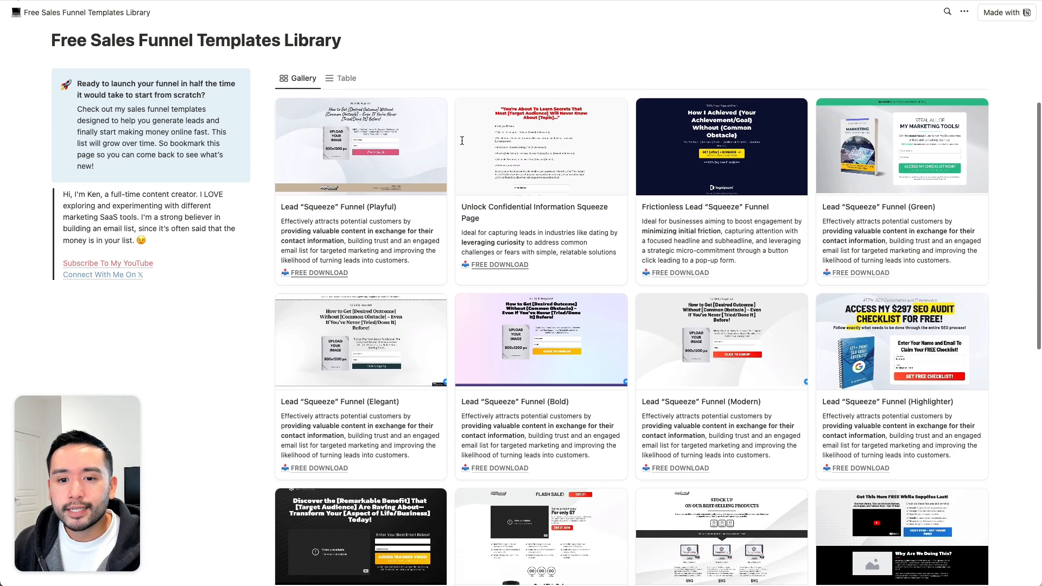
scroll(492, 154, "up", 1)
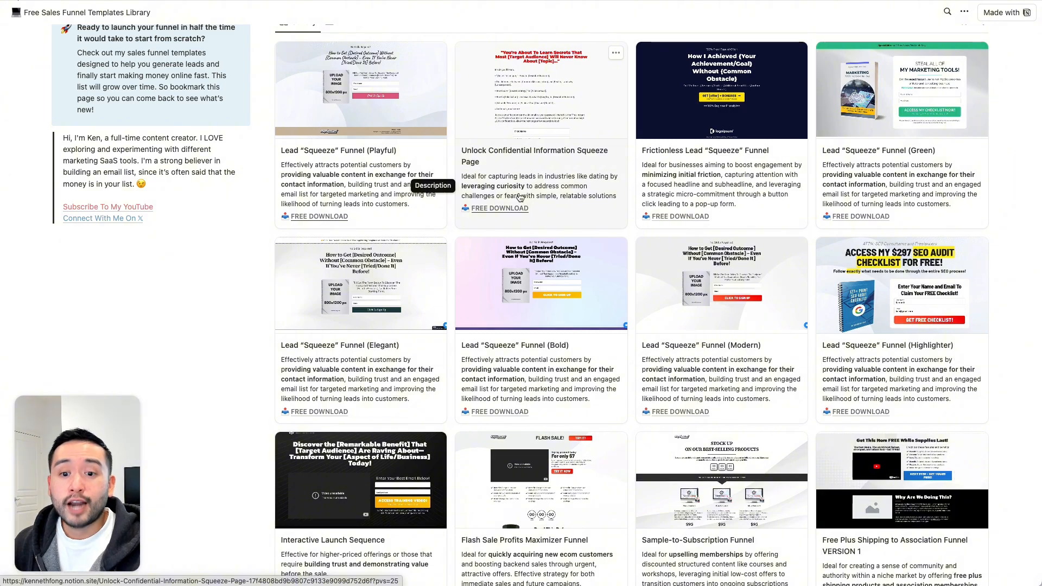
scroll(520, 197, "up", 3)
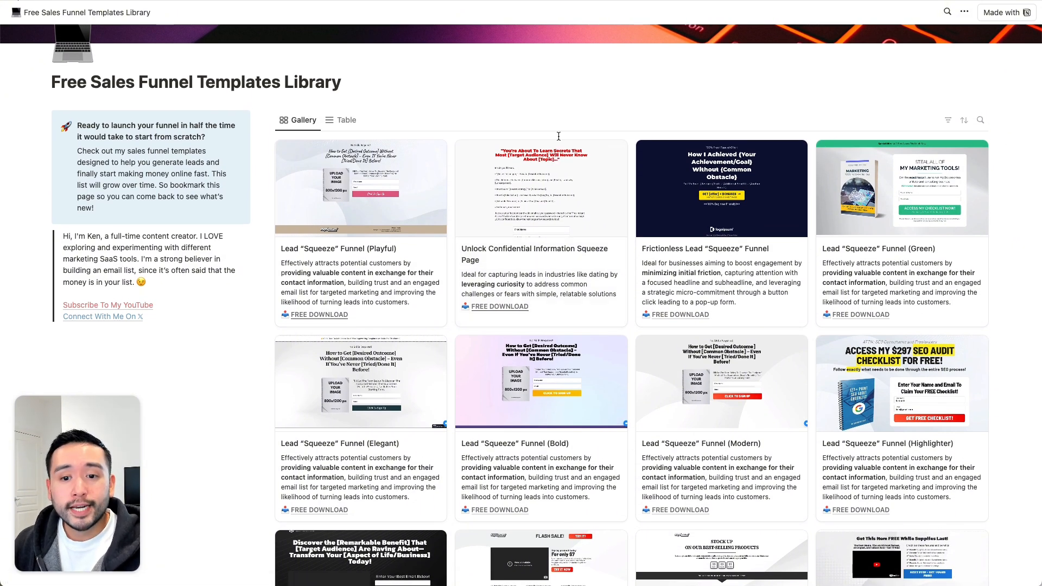
scroll(558, 136, "up", 2)
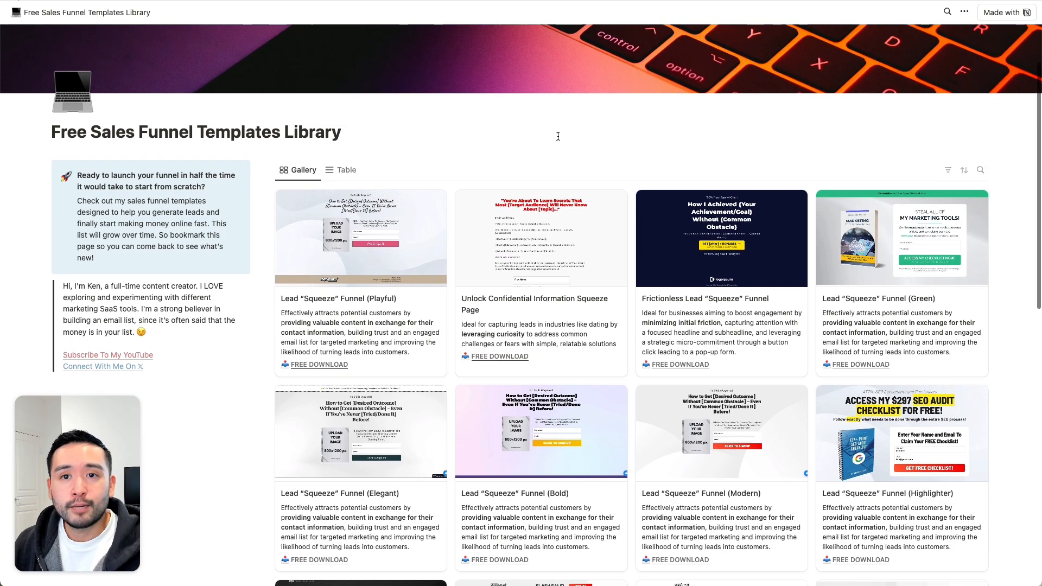